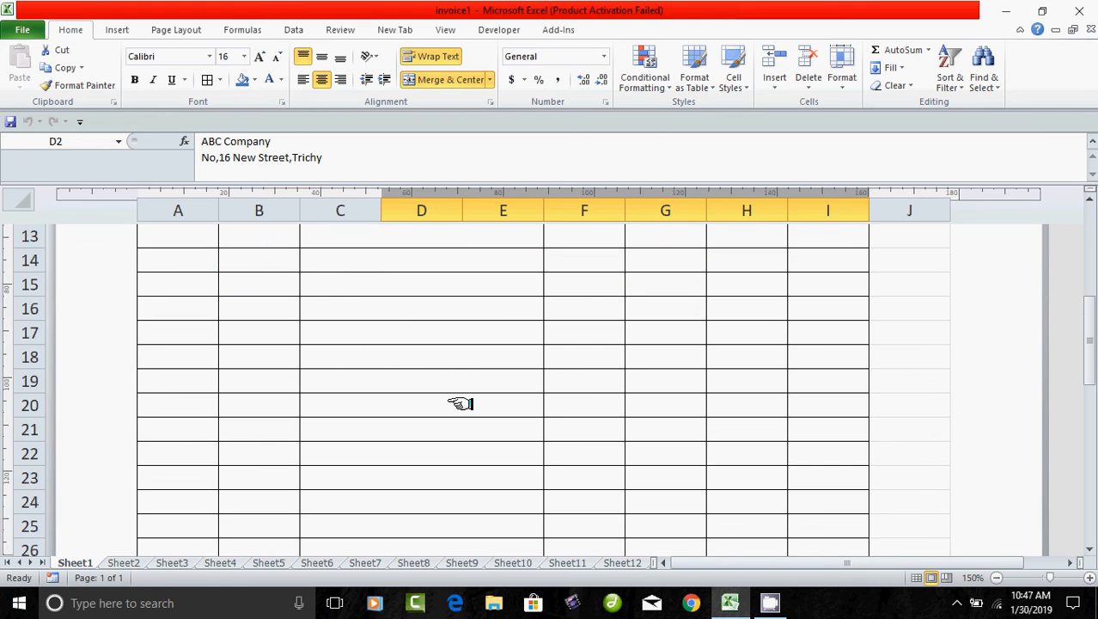
Create a new blank workbook (Book3) from File > New > Blank workbook.
scroll(460, 404, "down", 5)
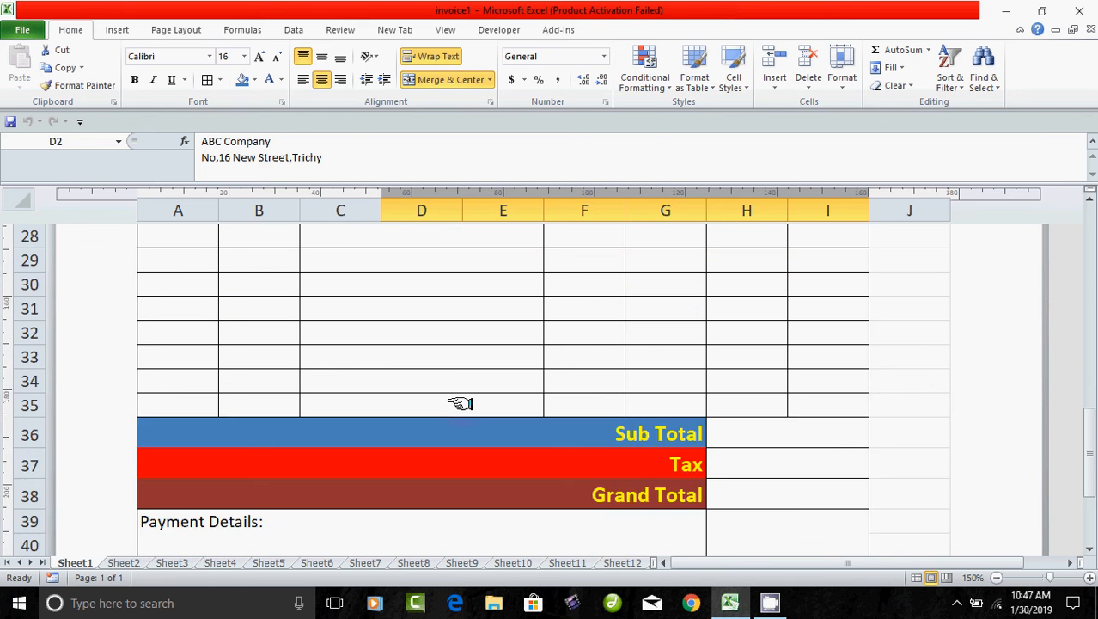
scroll(460, 404, "down", 3)
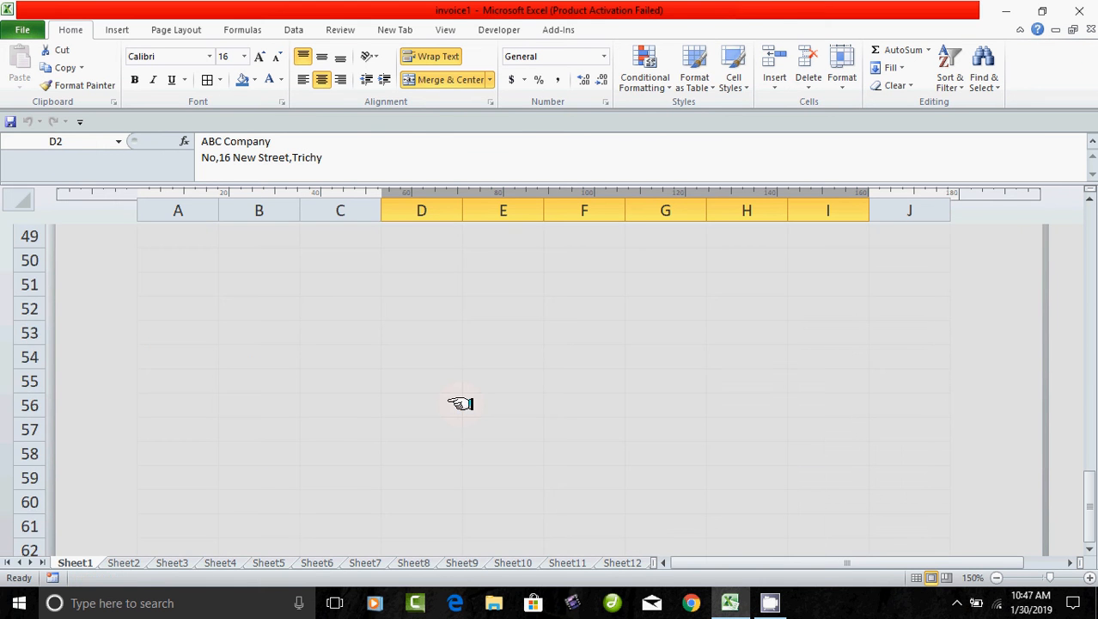
scroll(459, 404, "up", 9)
scroll(459, 404, "up", 8)
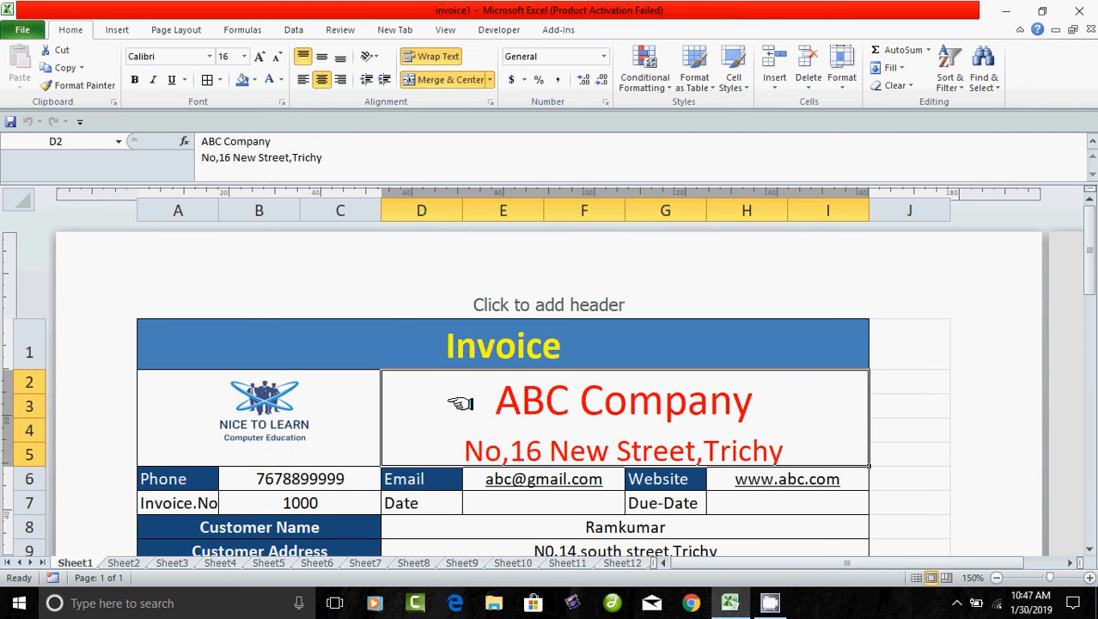
left_click(19, 30)
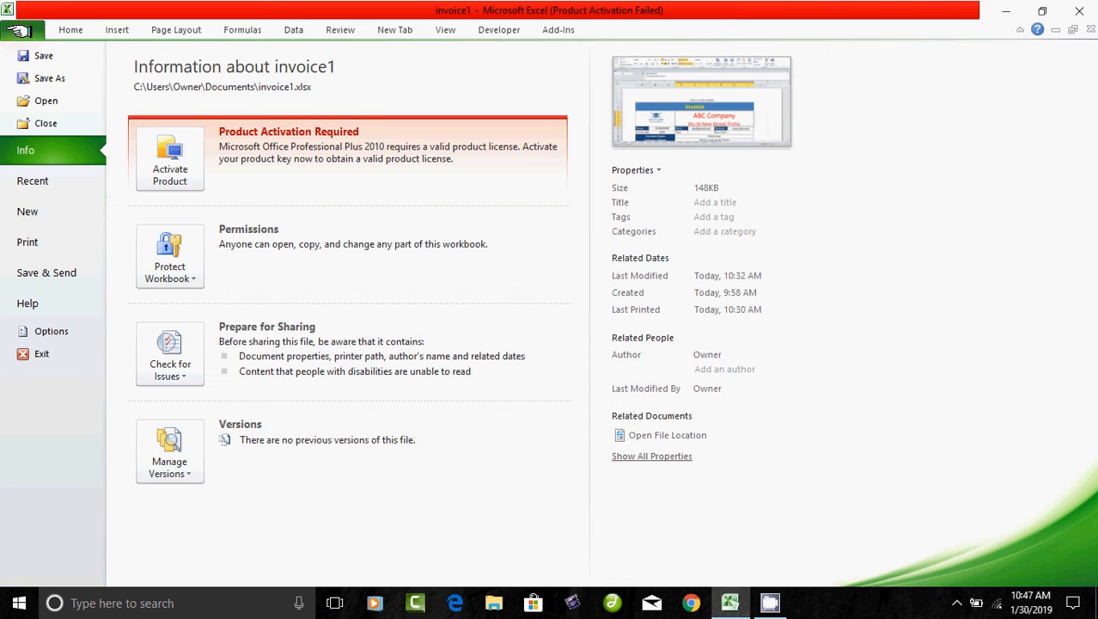
left_click(26, 211)
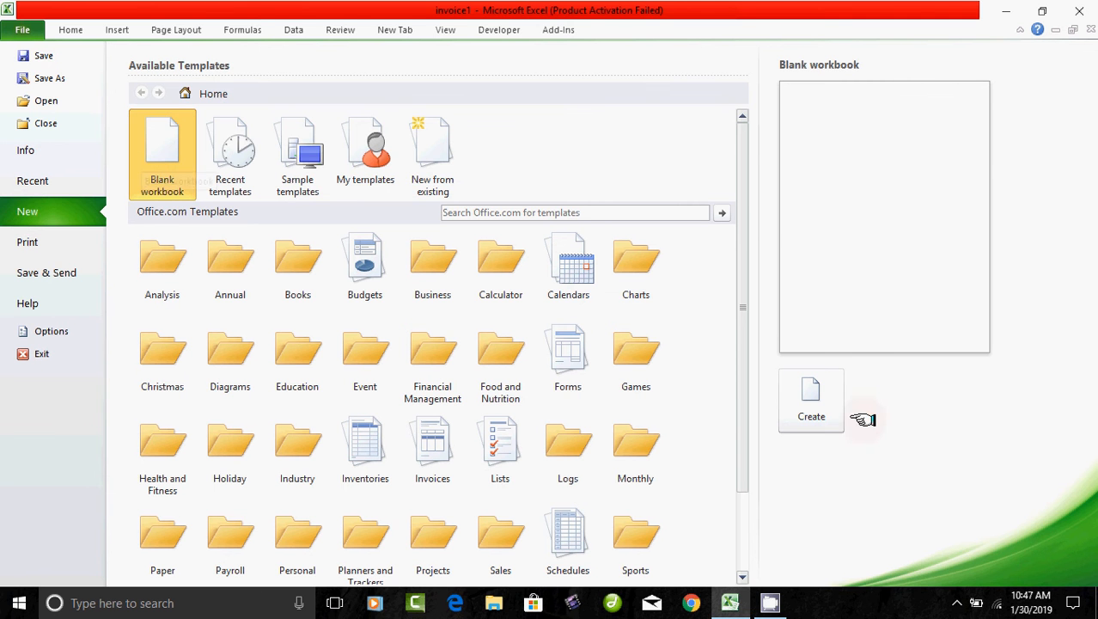
left_click(811, 404)
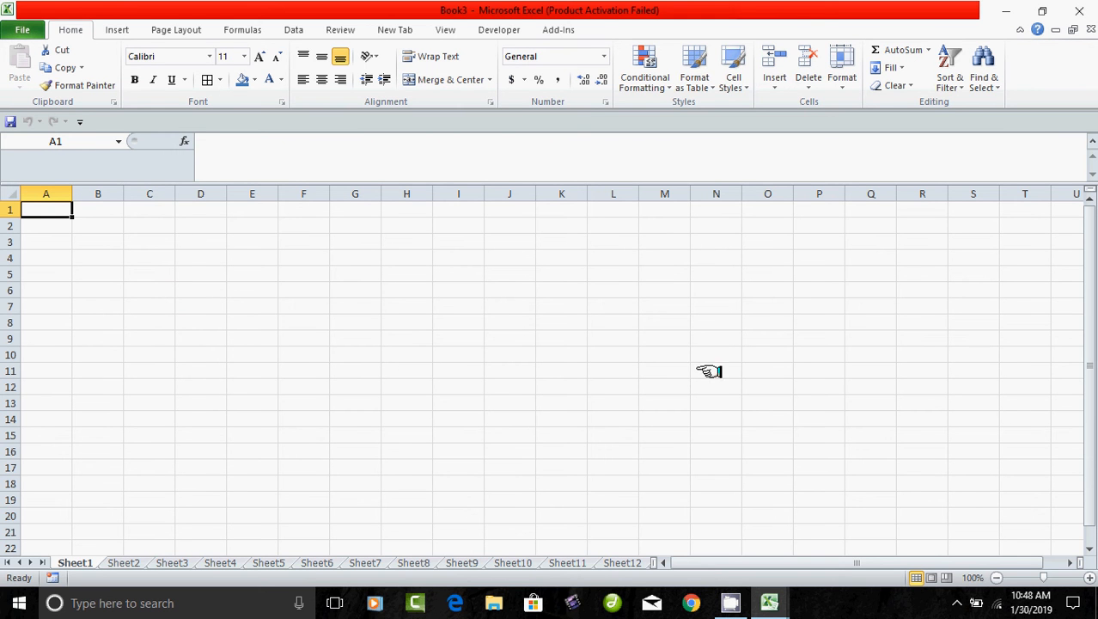
Zoom the sheet to 200% from the View tab.
left_click(444, 28)
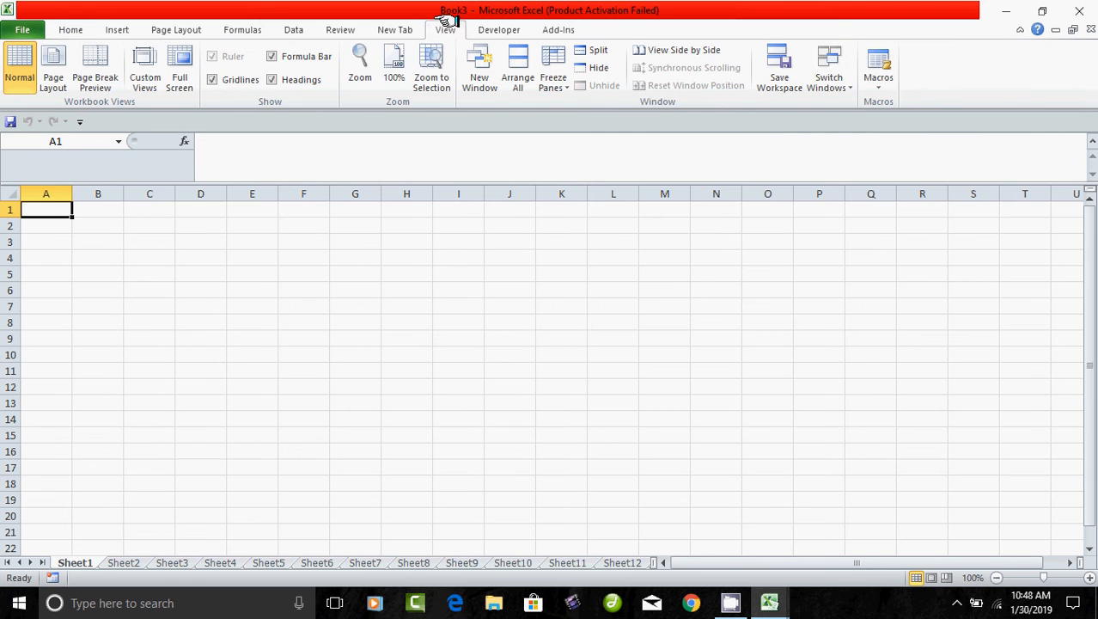
left_click(360, 69)
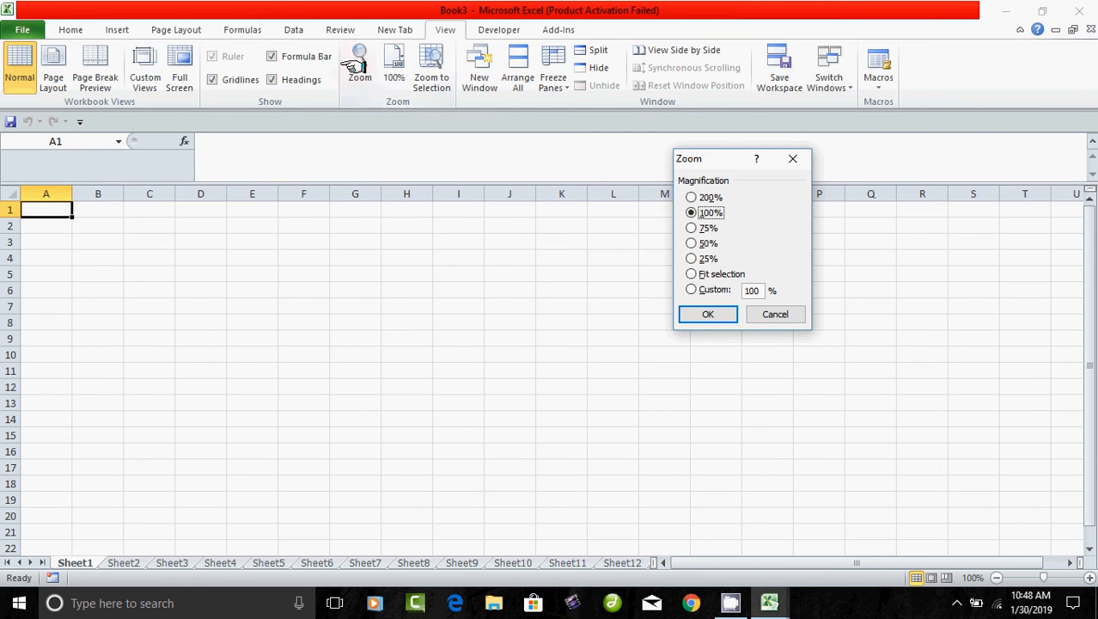
left_click(692, 196)
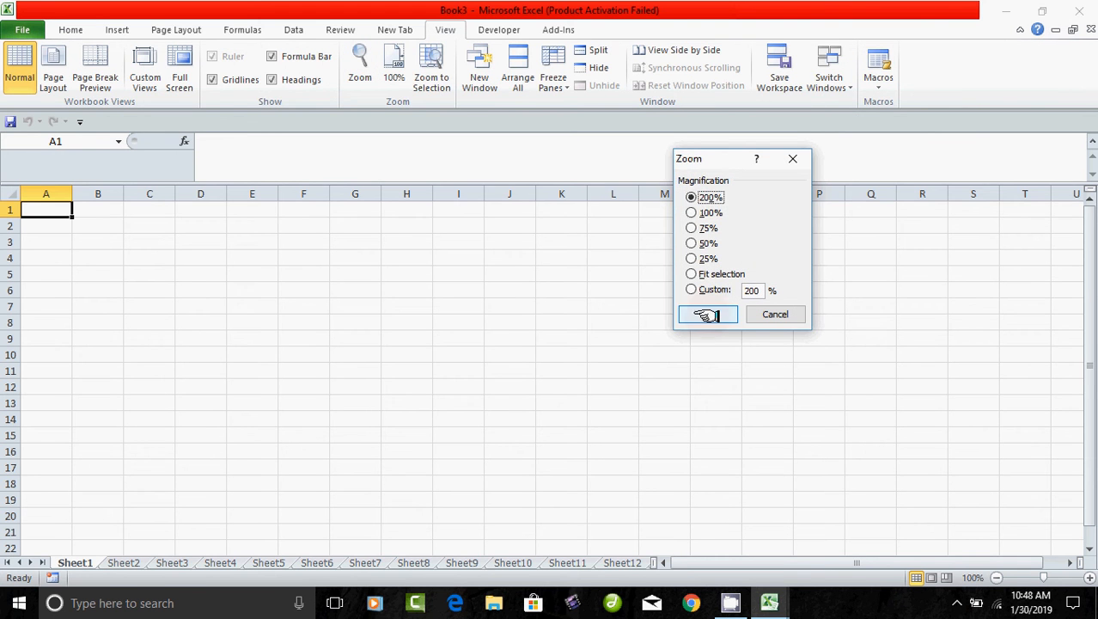
left_click(705, 313)
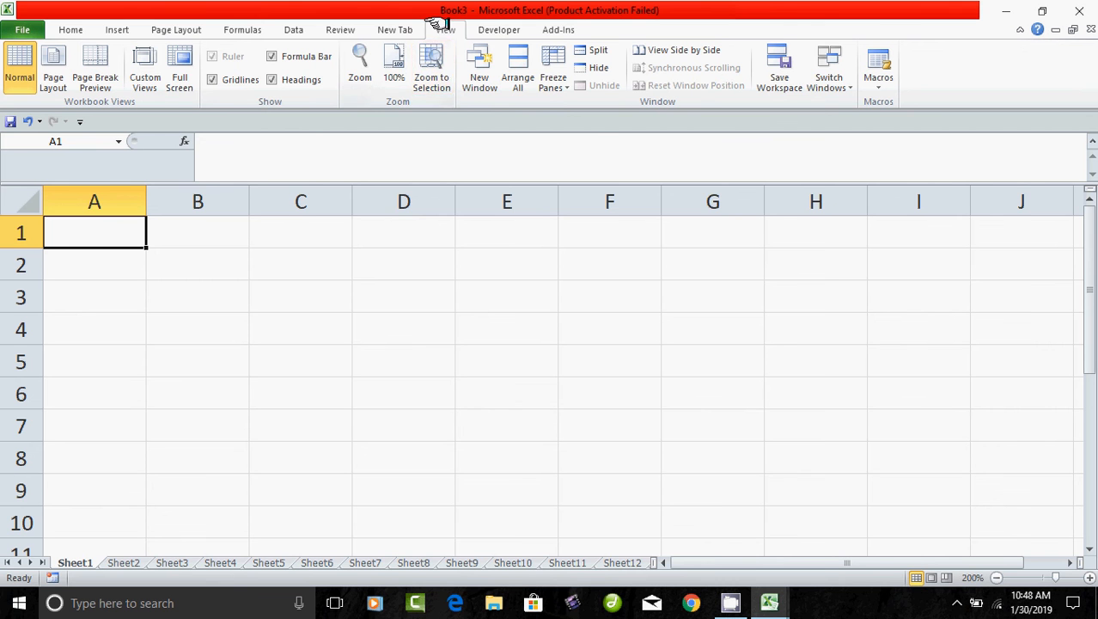
Switch to Page Layout view and set a custom 150% zoom.
left_click(53, 75)
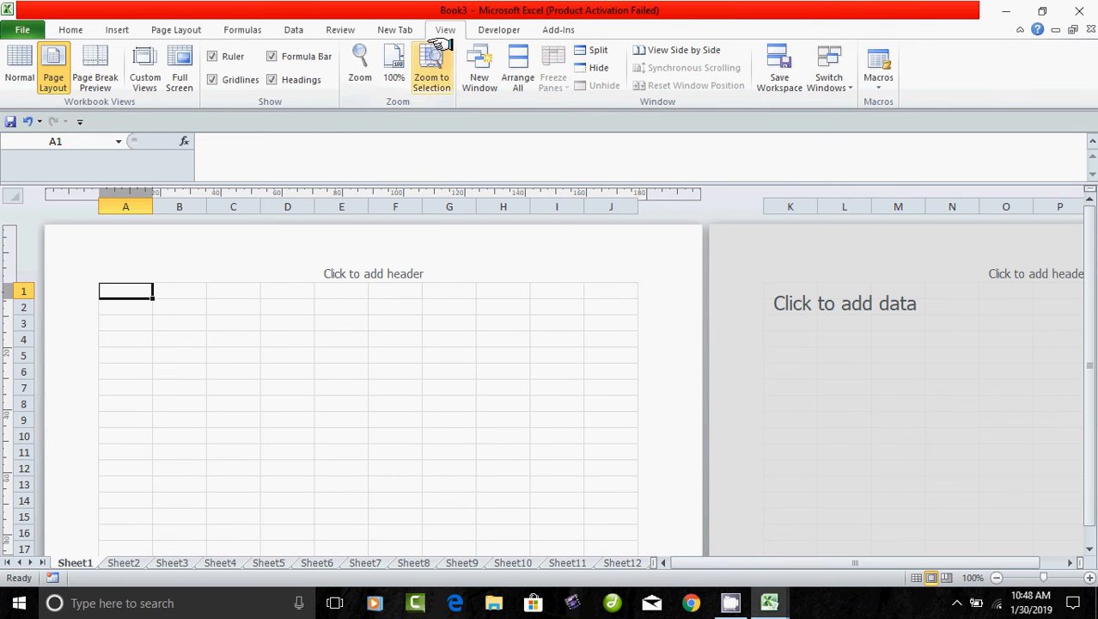
left_click(361, 65)
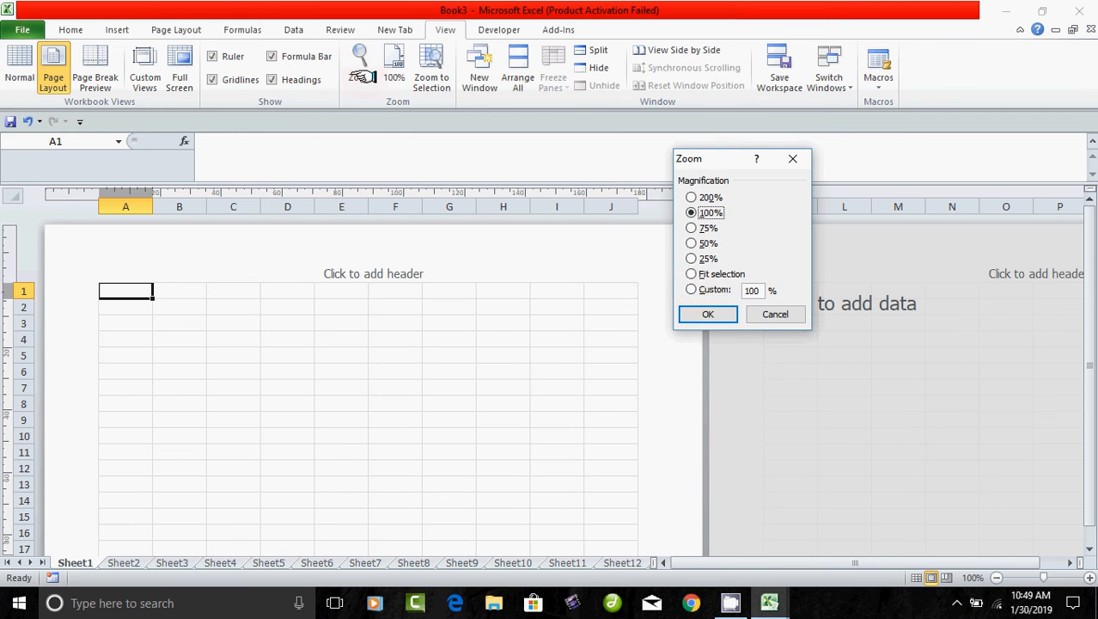
left_click(693, 289)
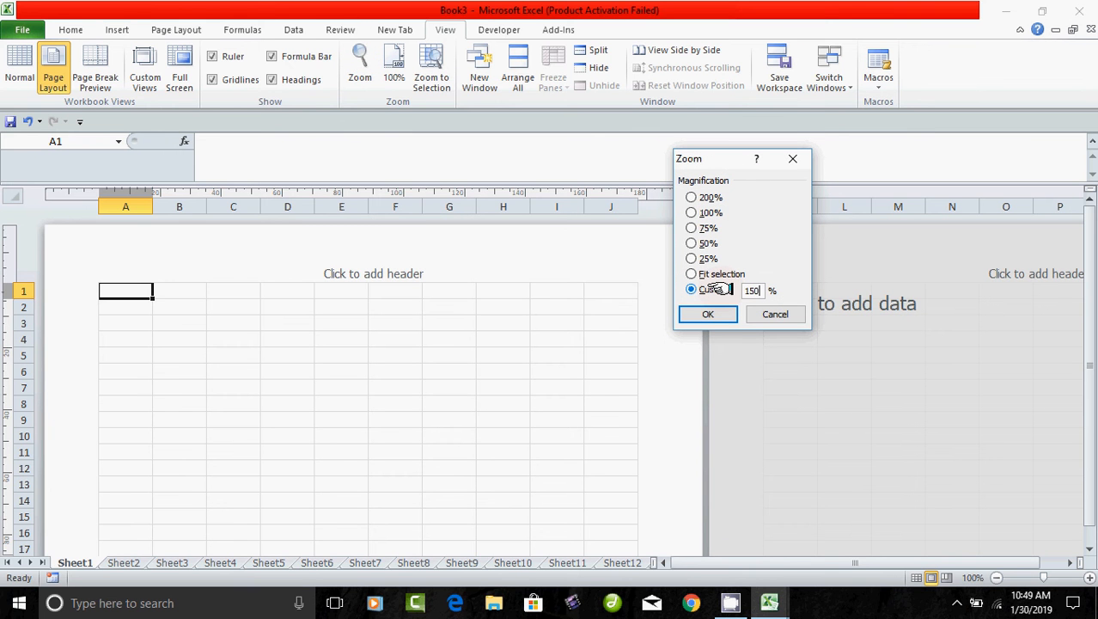
type("150")
left_click(708, 314)
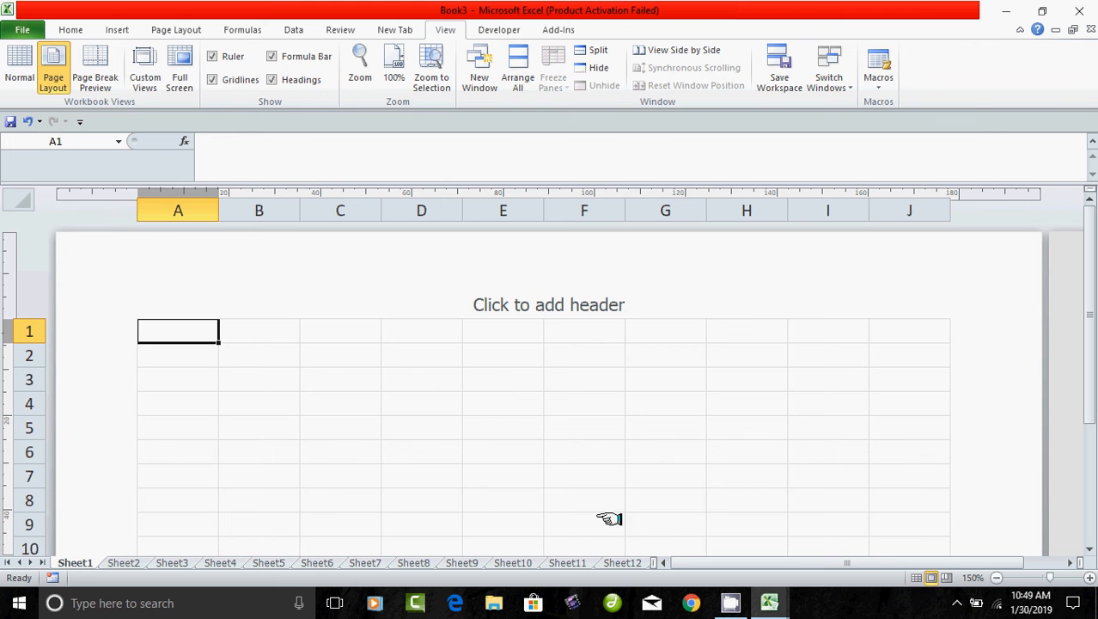
Merge and centre cells A1:J1 for the title.
left_click(411, 474)
left_click_drag(177, 334, 909, 332)
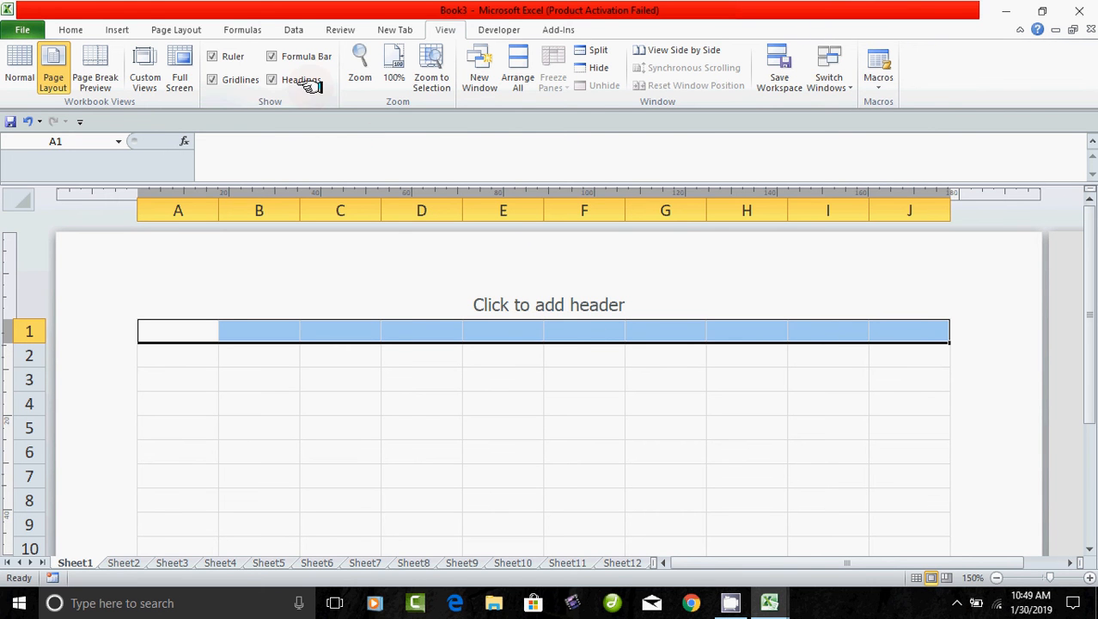
left_click(72, 30)
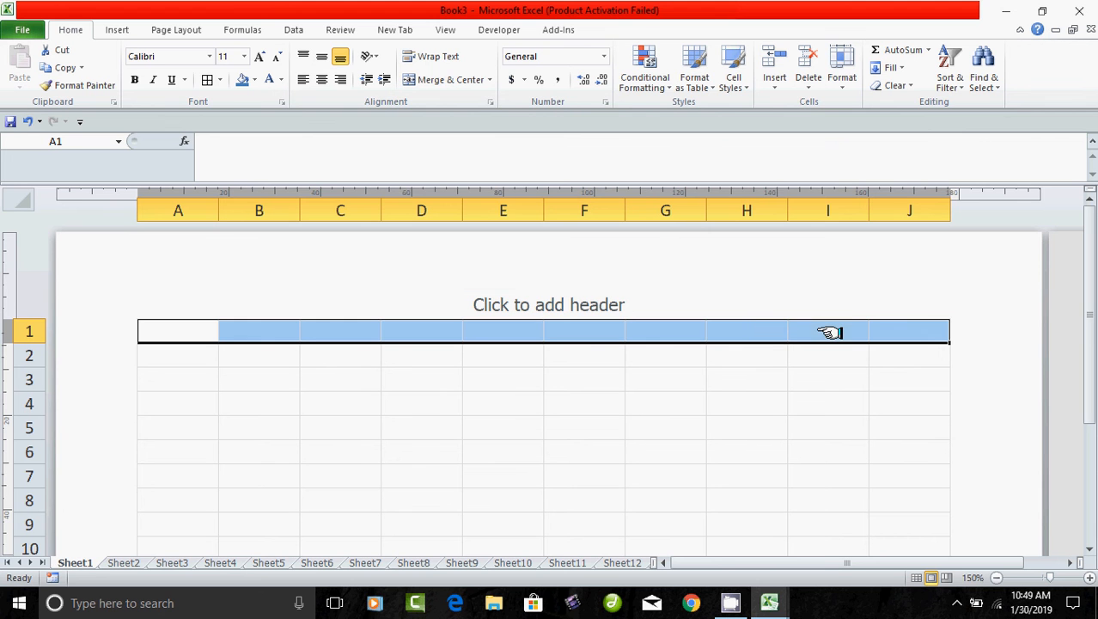
left_click(442, 80)
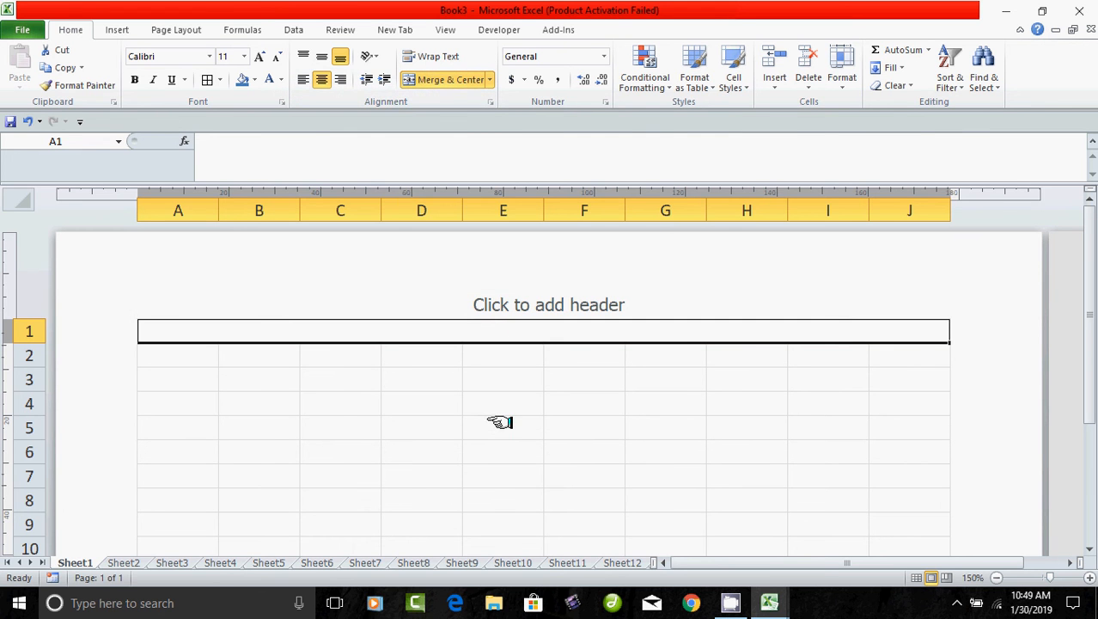
Enter the title 'Invoice' in the merged A1:J1 cell.
left_click_drag(490, 422, 584, 427)
left_click(241, 327)
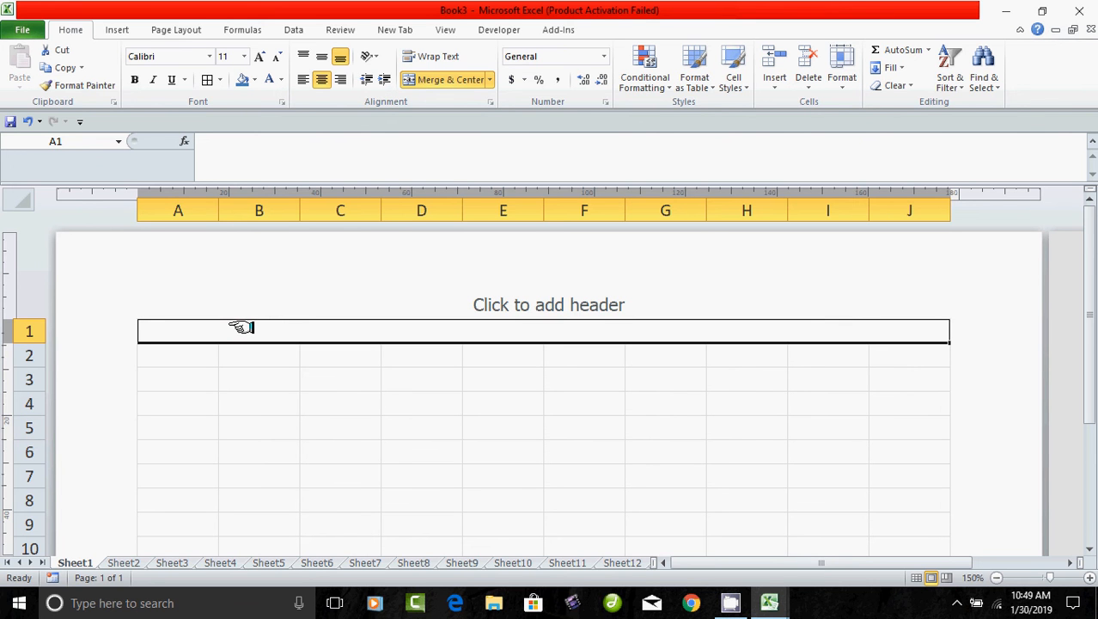
type("In")
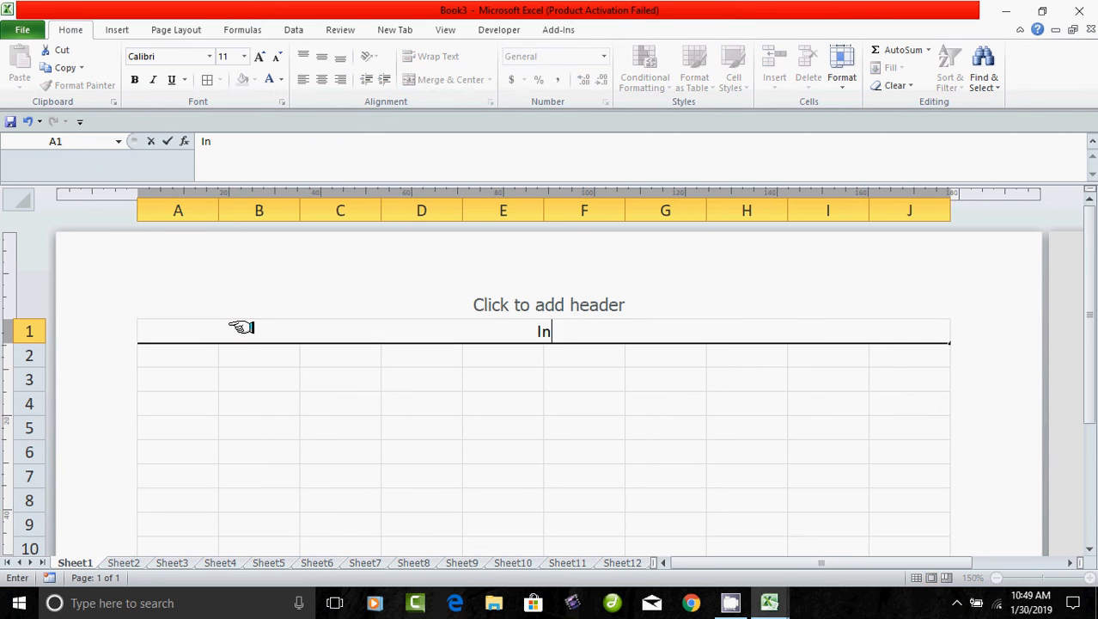
type("voice")
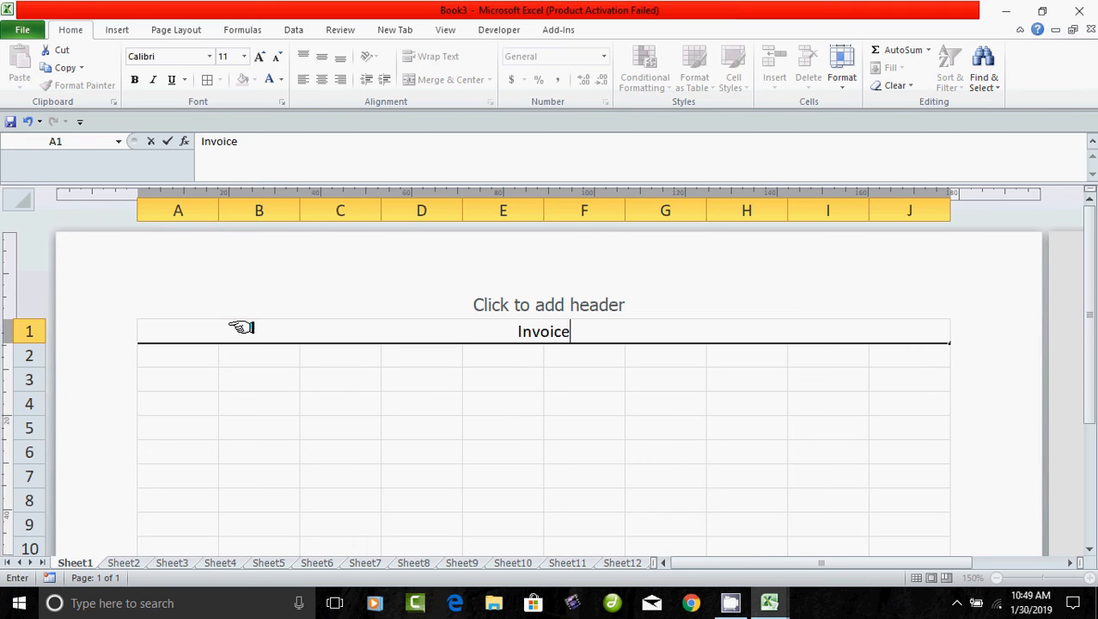
left_click(332, 496)
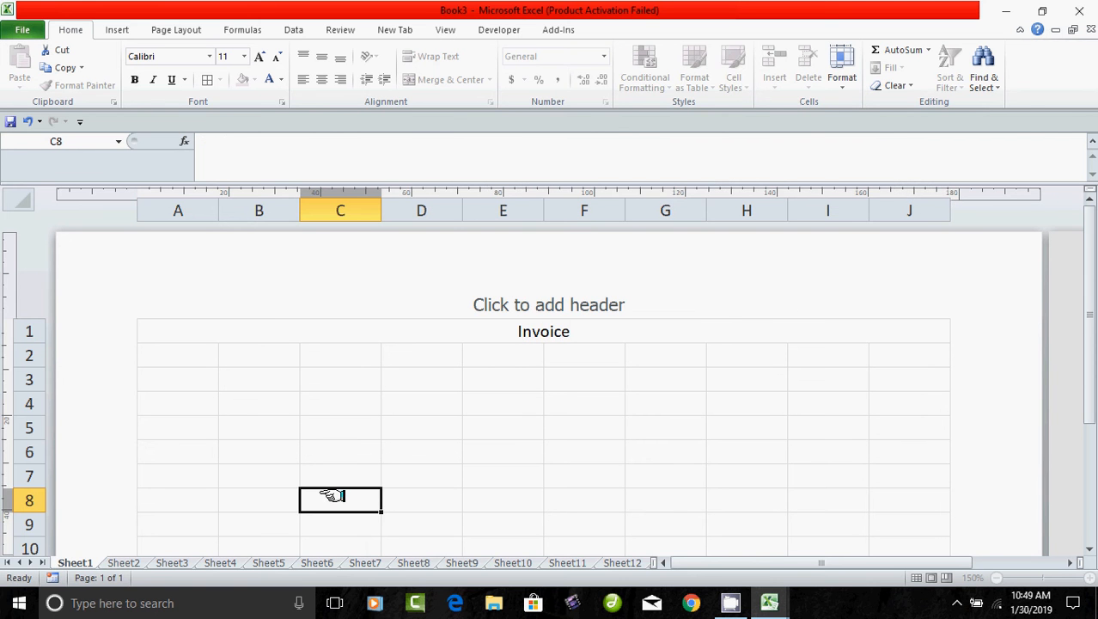
left_click(523, 336)
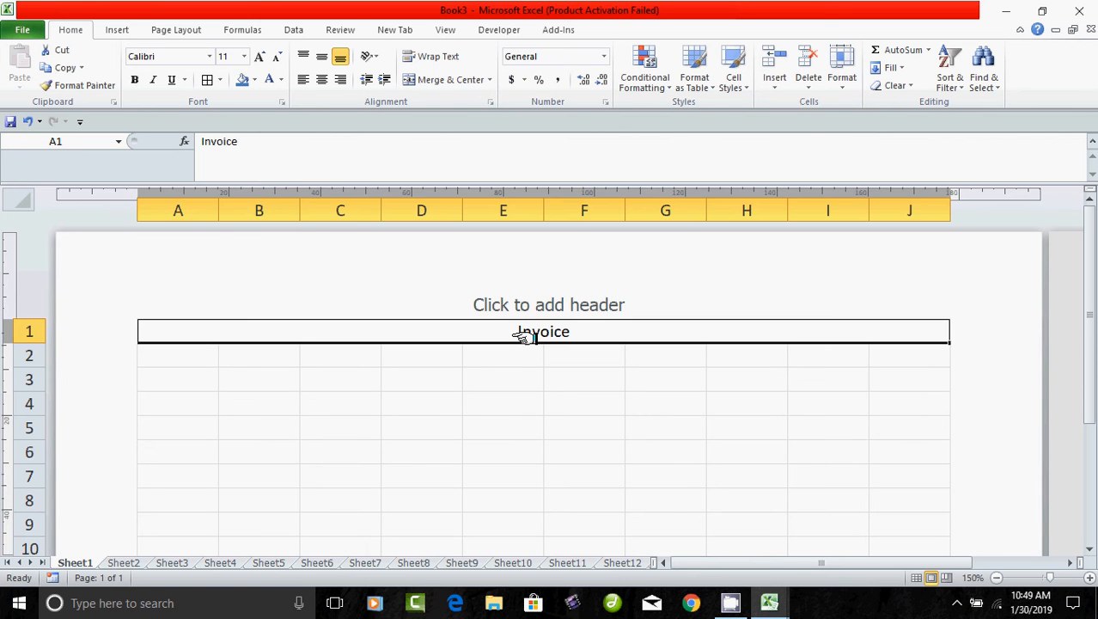
left_click(192, 360)
key("shift+Right")
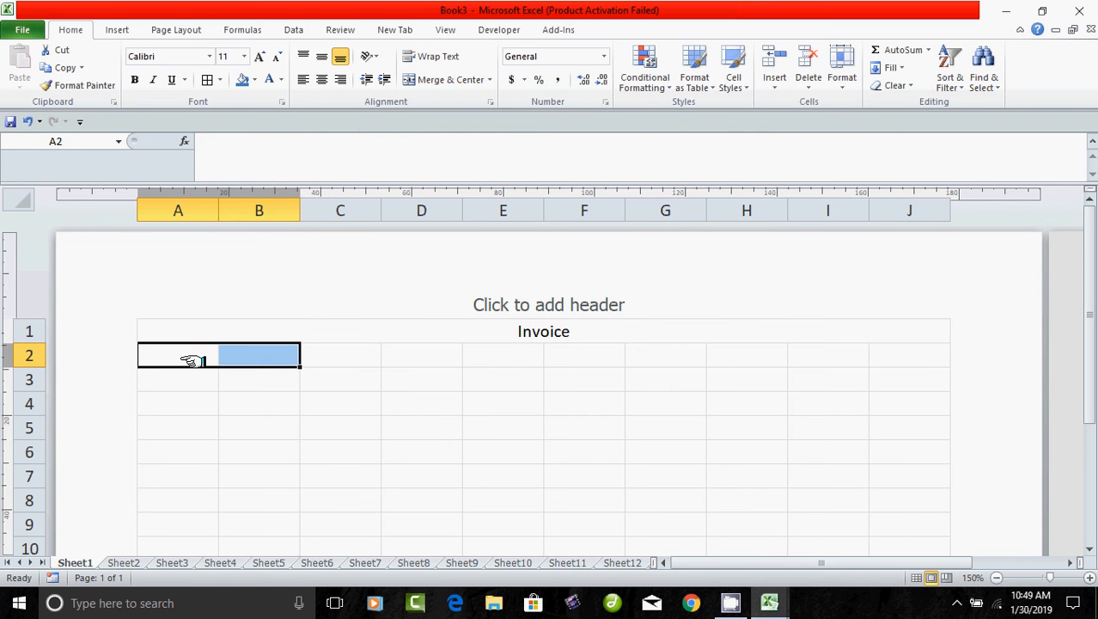
Merge A2:C4 and D2:J4 into two separate header blocks.
left_click_drag(192, 361, 284, 402)
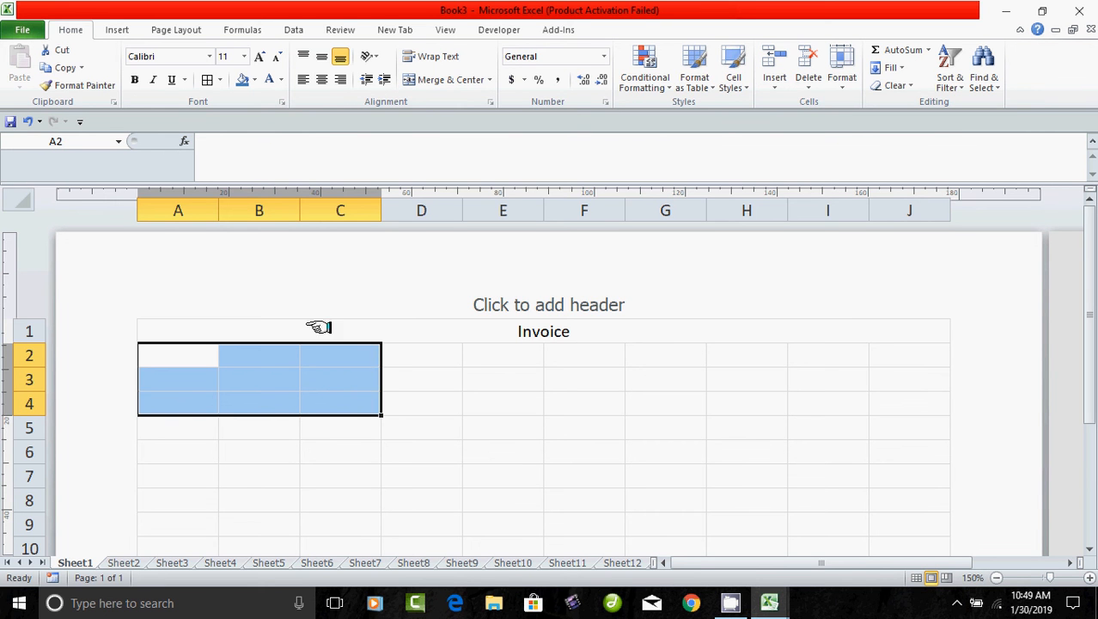
left_click(446, 79)
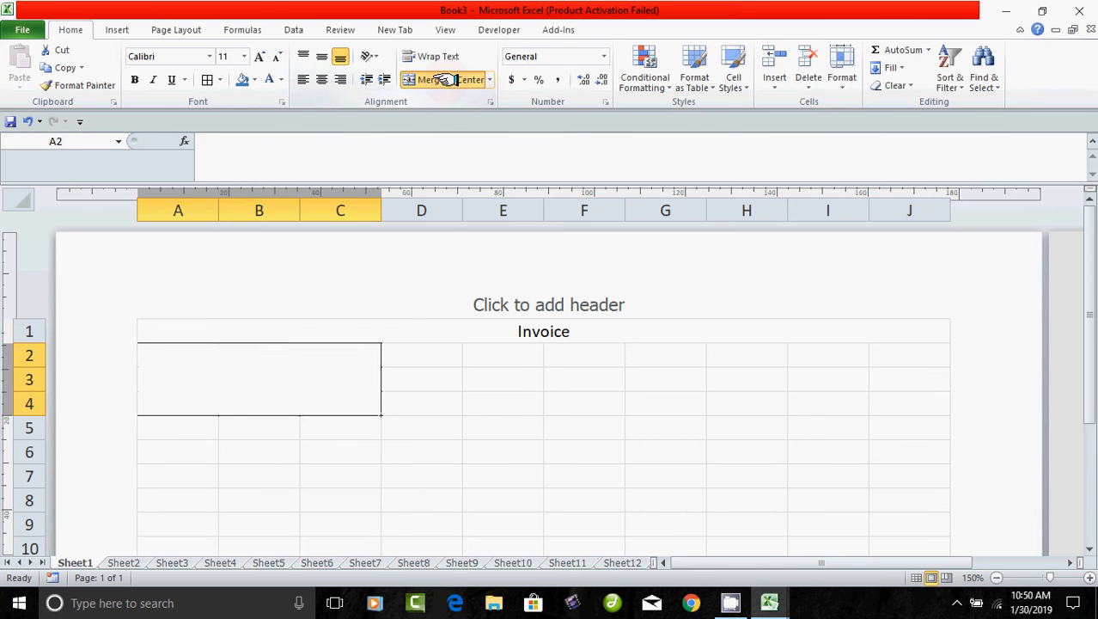
left_click_drag(428, 361, 851, 409)
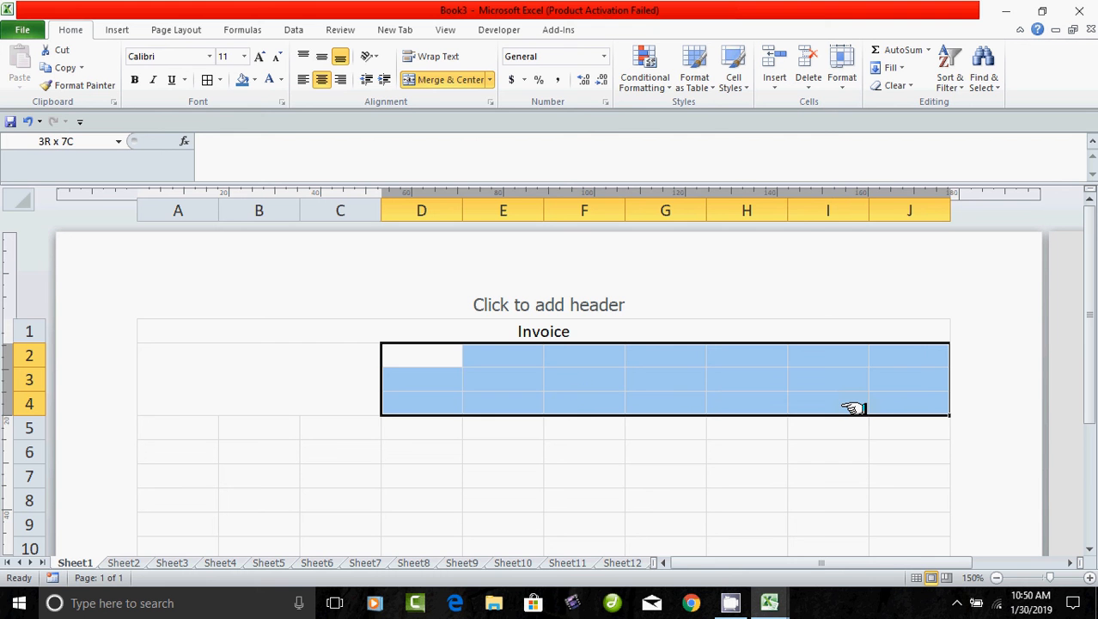
left_click(440, 79)
left_click(389, 476)
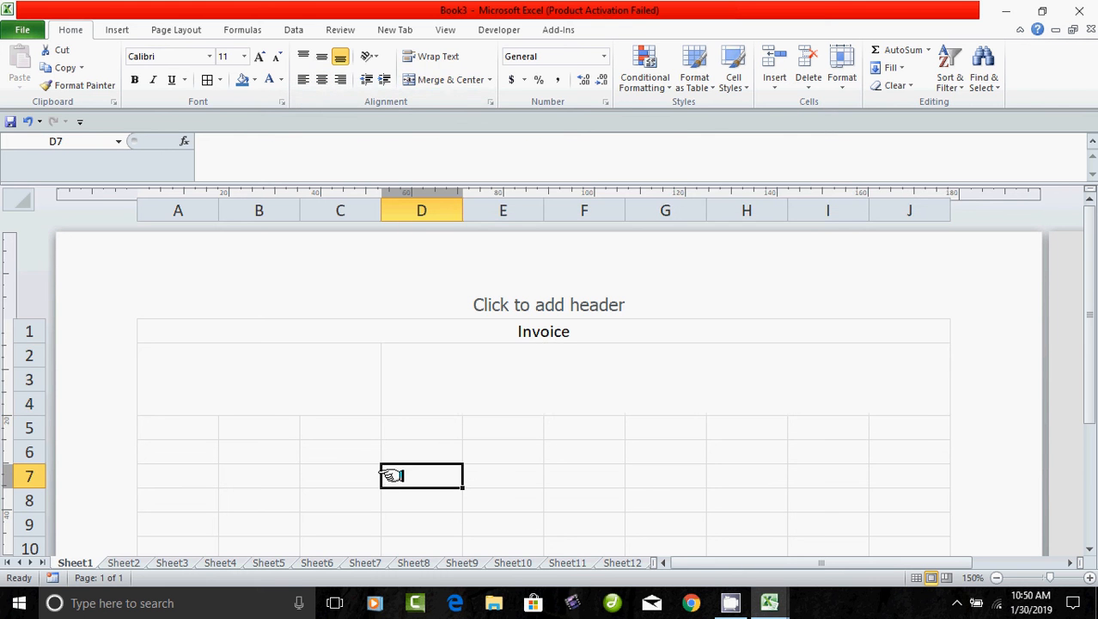
Apply All Borders to the header area A1:J4.
left_click_drag(185, 334, 368, 385)
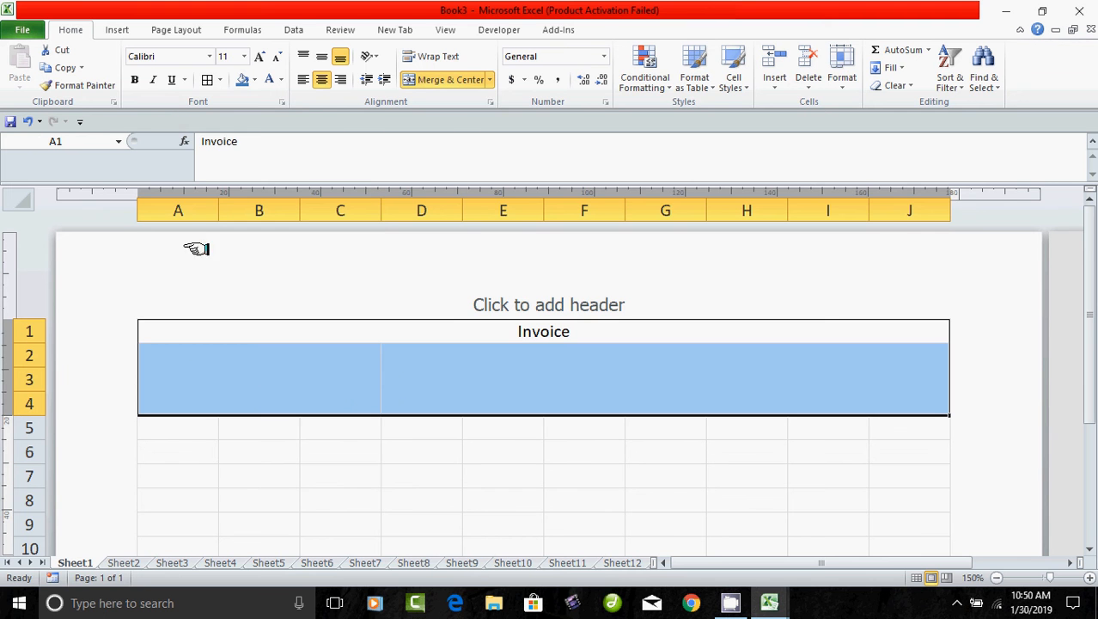
left_click(208, 80)
left_click(307, 520)
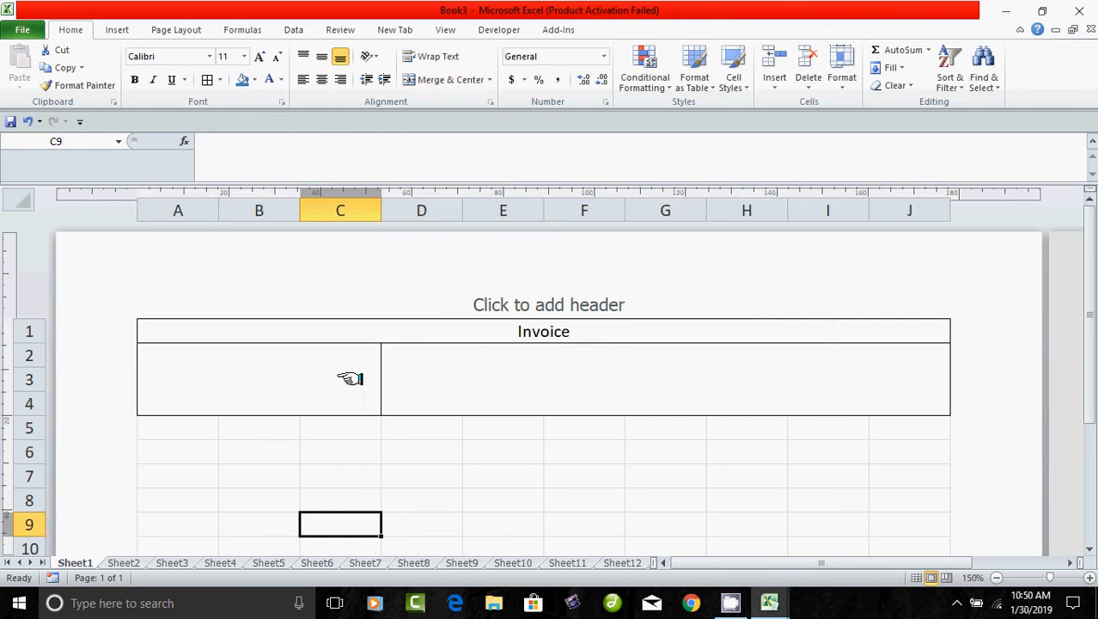
left_click(430, 331)
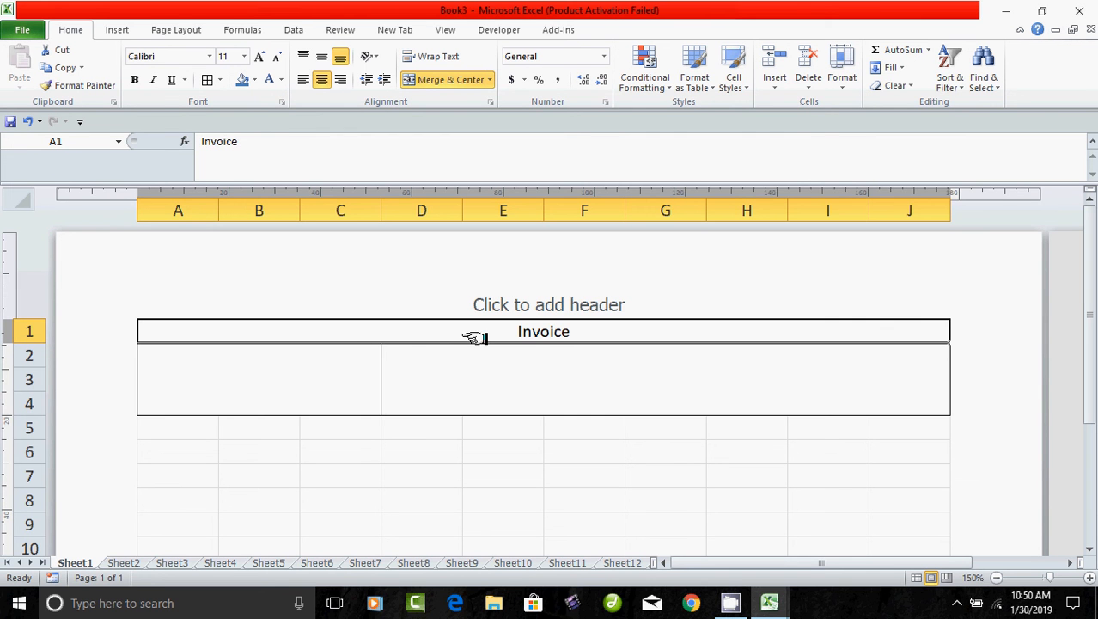
left_click(258, 388)
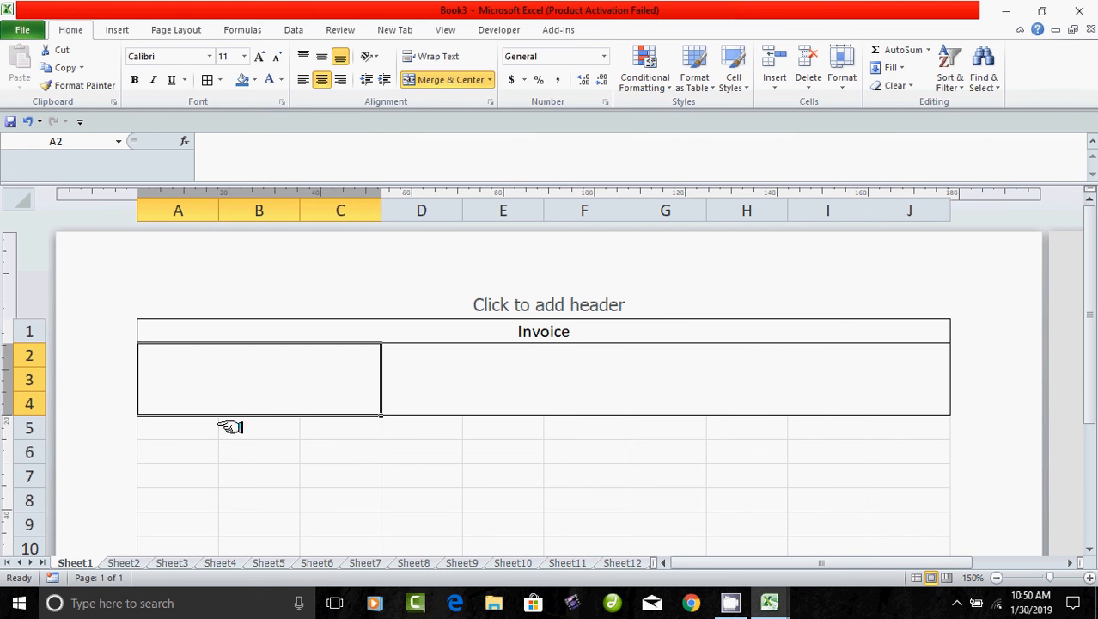
left_click(117, 30)
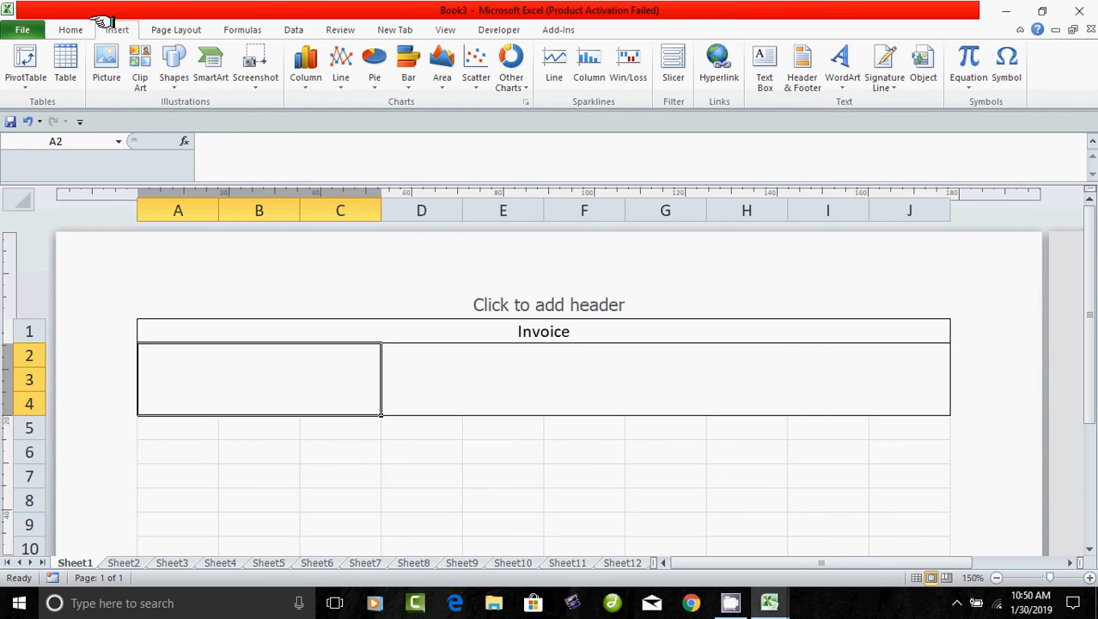
Insert the 'Untitled-2 copy' logo picture into the sheet.
left_click(105, 69)
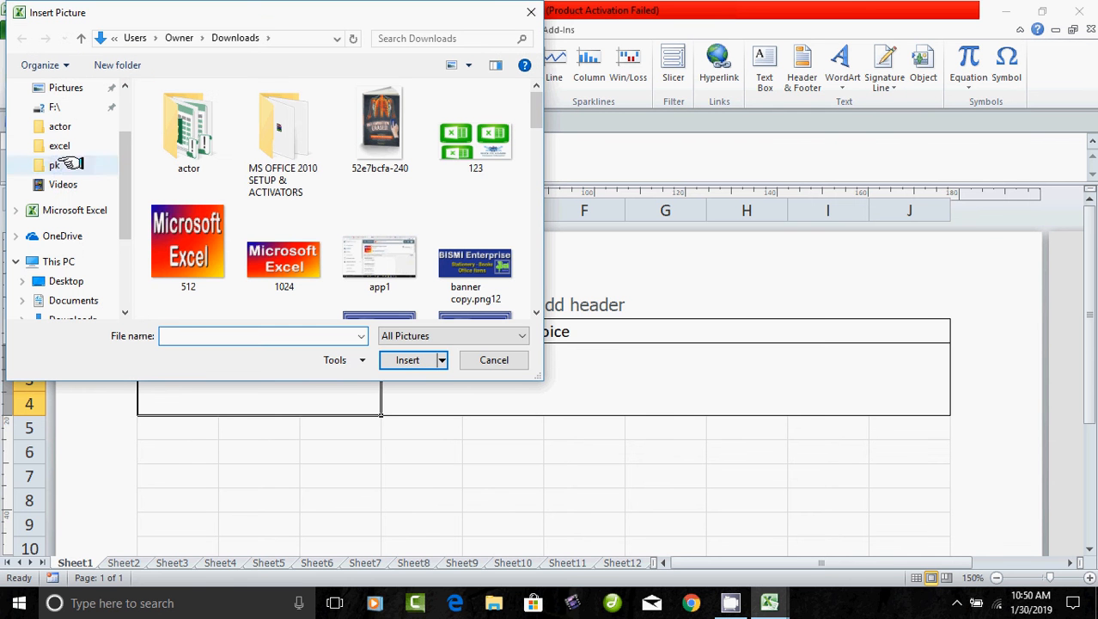
left_click_drag(535, 105, 523, 275)
left_click(447, 258)
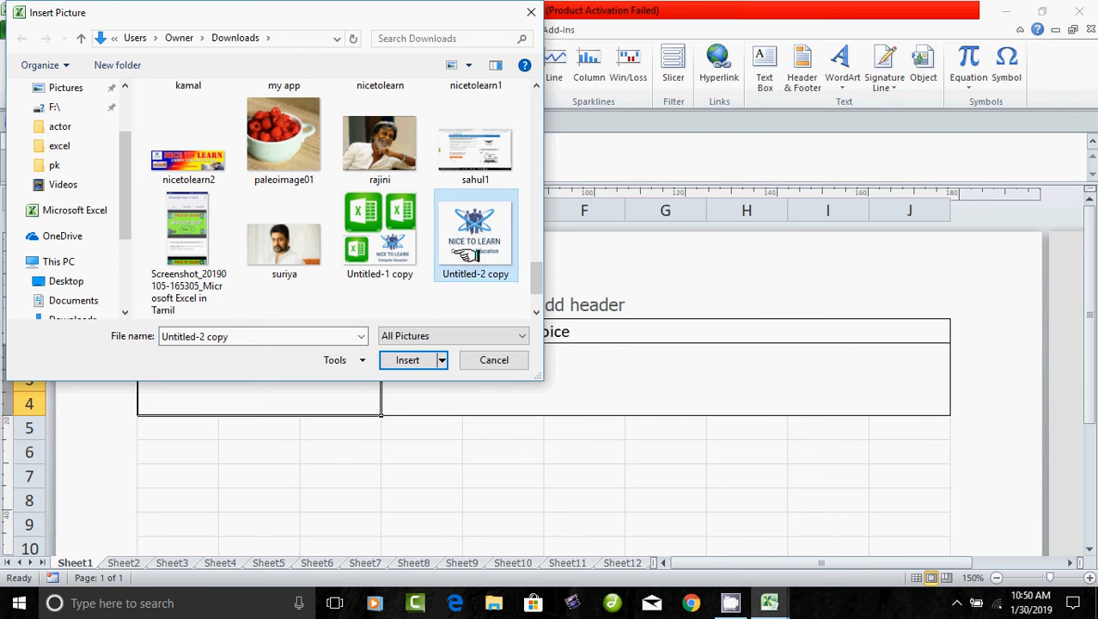
left_click(404, 359)
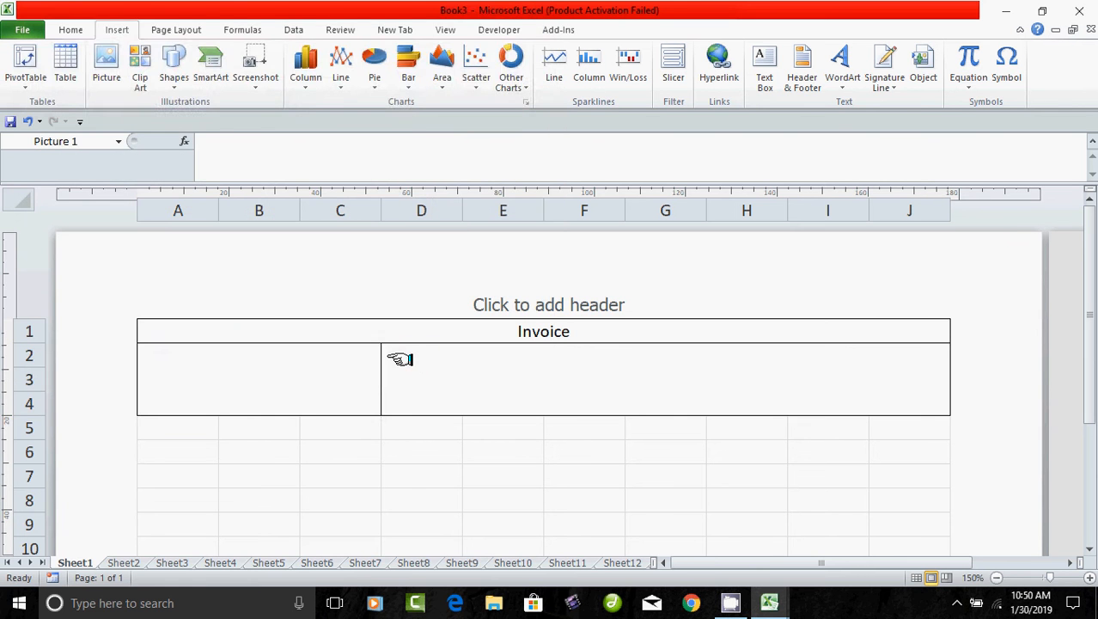
Resize the logo so it fits inside the merged A2:C4 block.
scroll(486, 423, "down", 2)
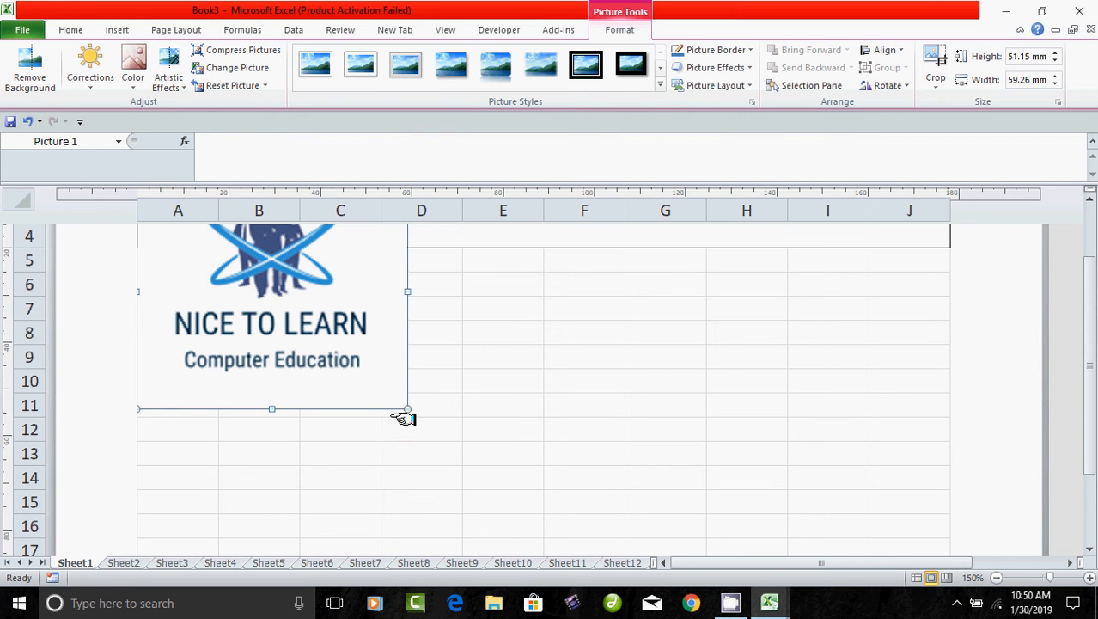
left_click_drag(409, 412, 313, 328)
scroll(413, 413, "up", 3)
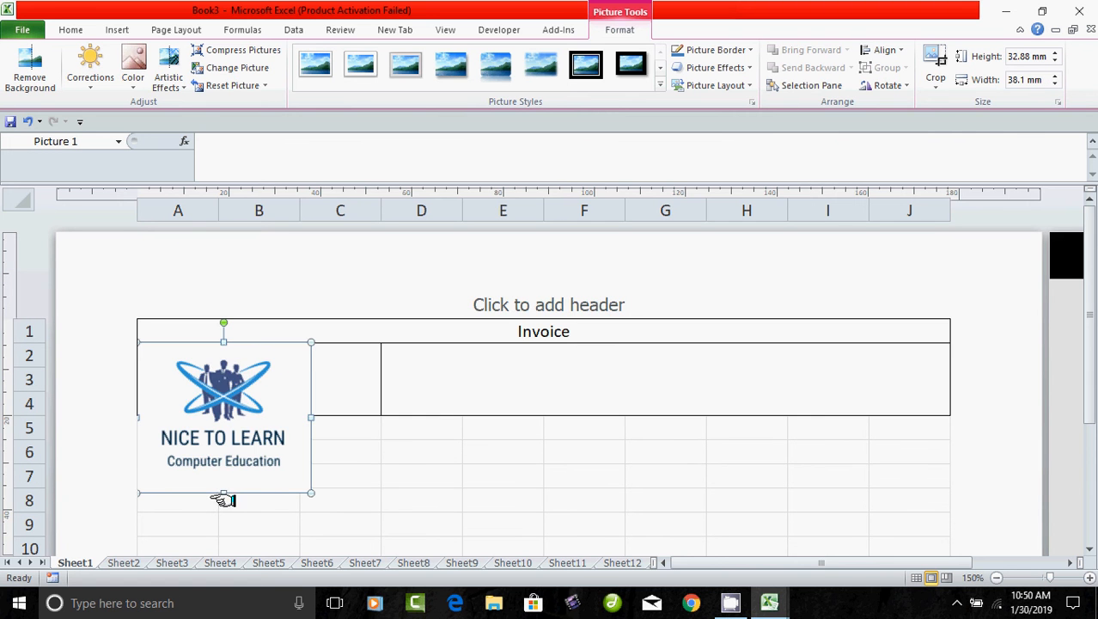
left_click_drag(224, 492, 256, 378)
left_click_drag(284, 516, 285, 507)
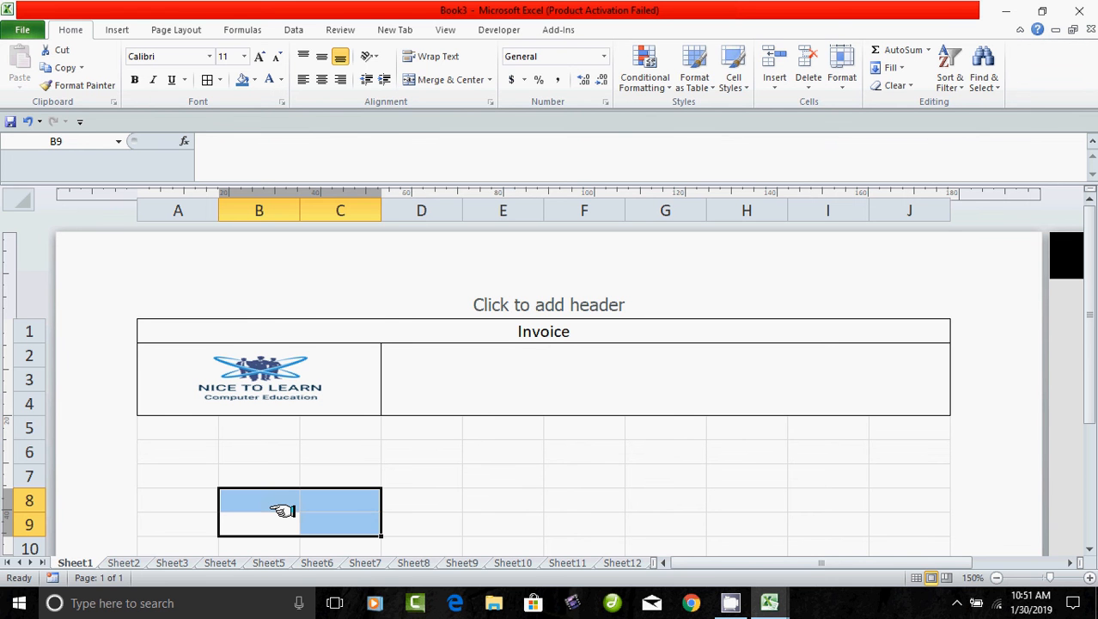
double_click(284, 389)
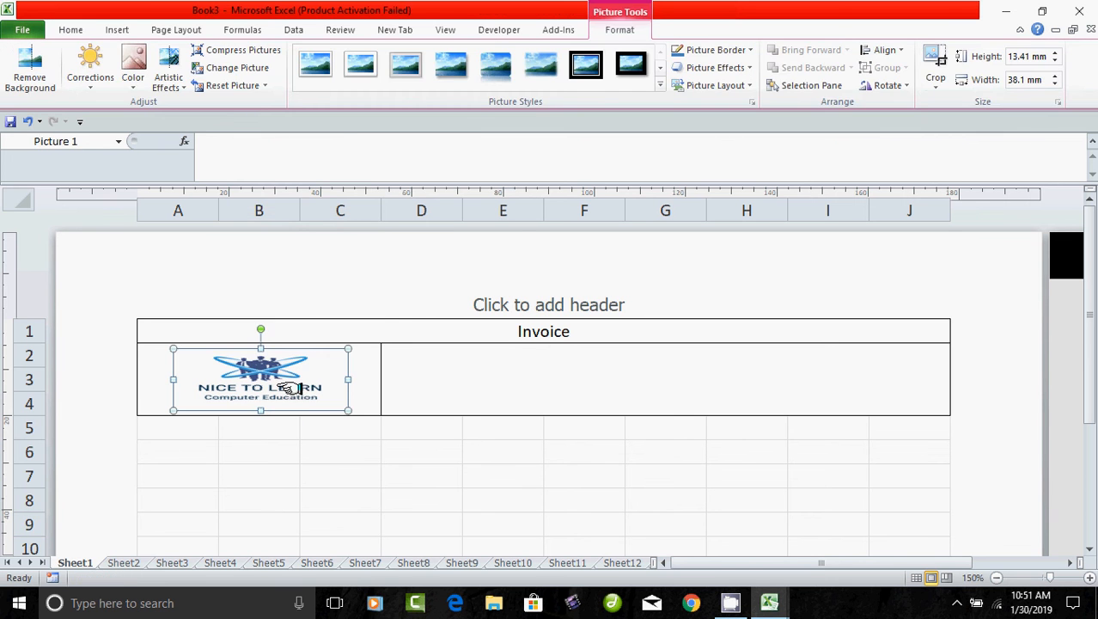
Select the empty merged company details box D2:J4.
left_click(446, 387)
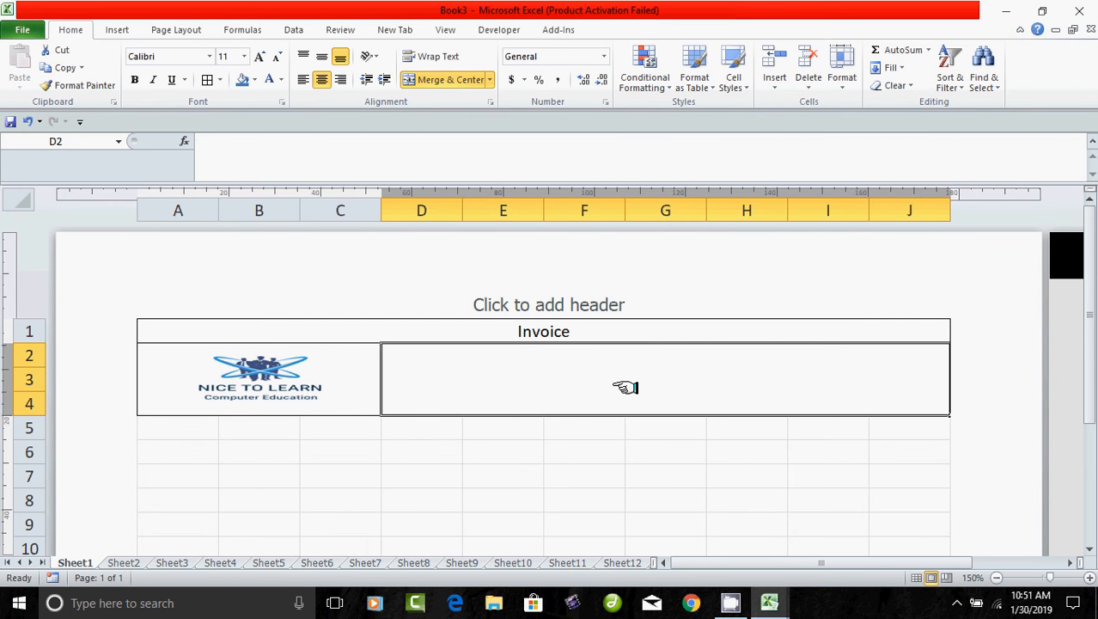
double_click(620, 382)
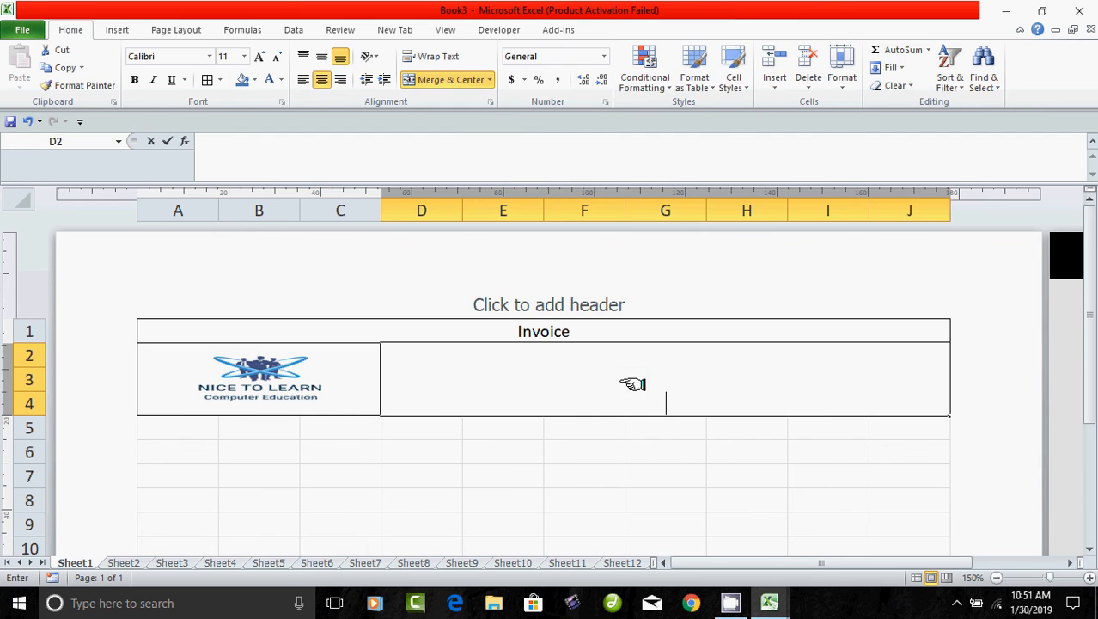
left_click(651, 431)
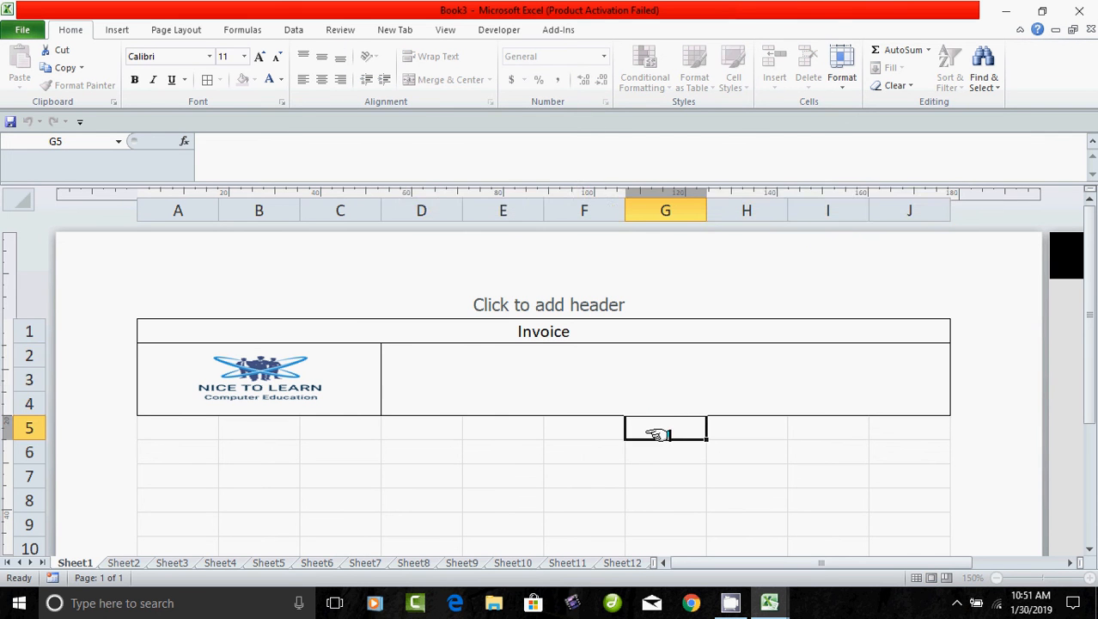
left_click(650, 378)
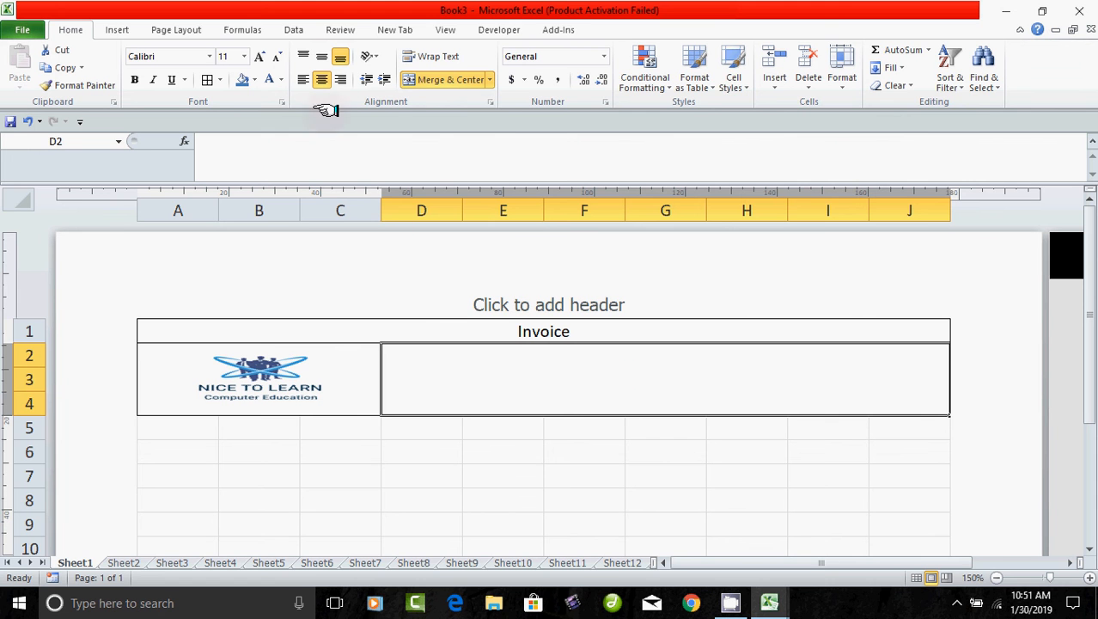
Top-align D2:J4 and type 'ABC Company' with the street address on a second line.
left_click(305, 52)
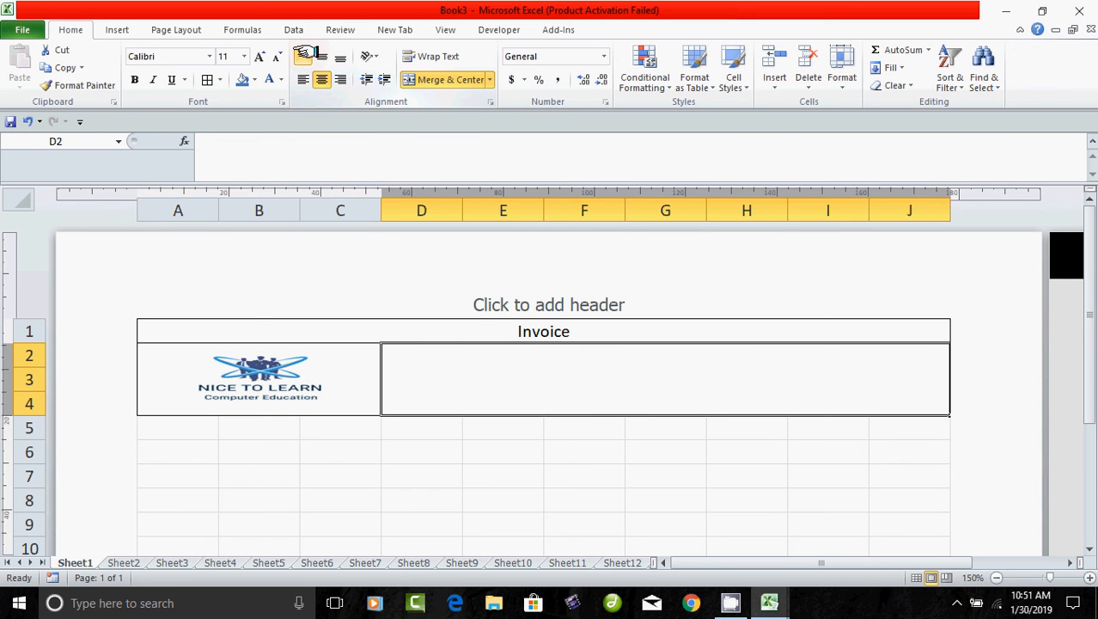
double_click(510, 367)
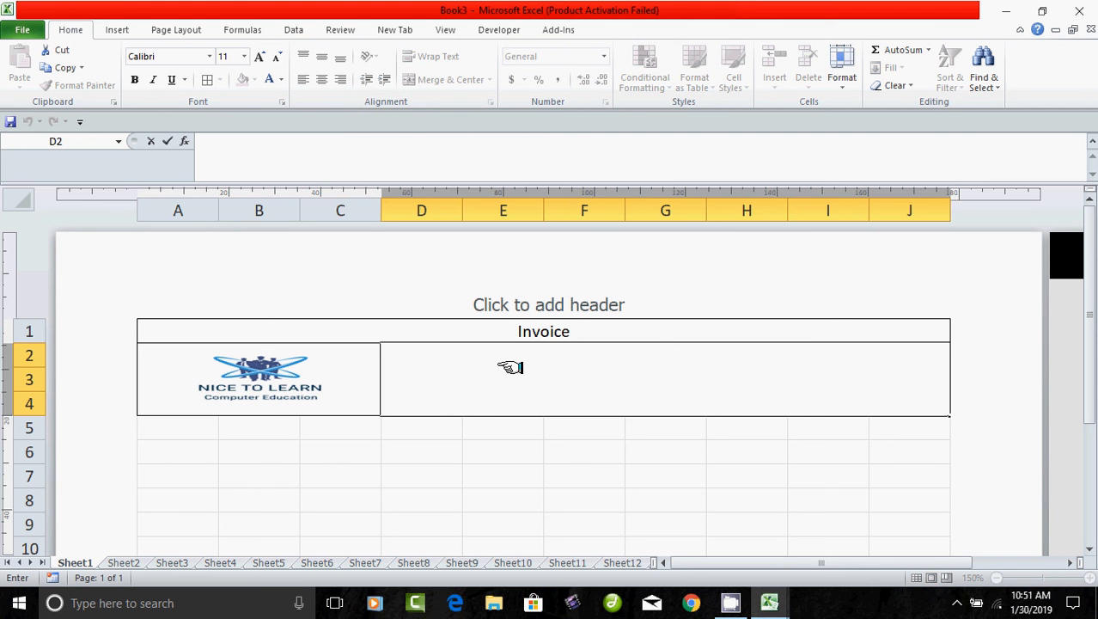
type("ABC Company")
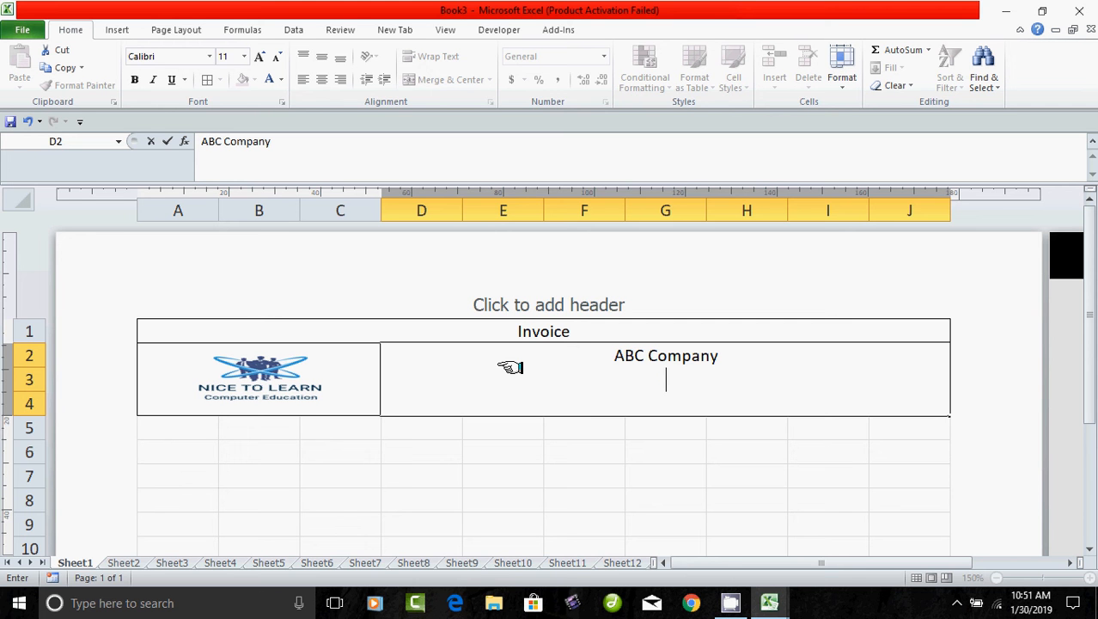
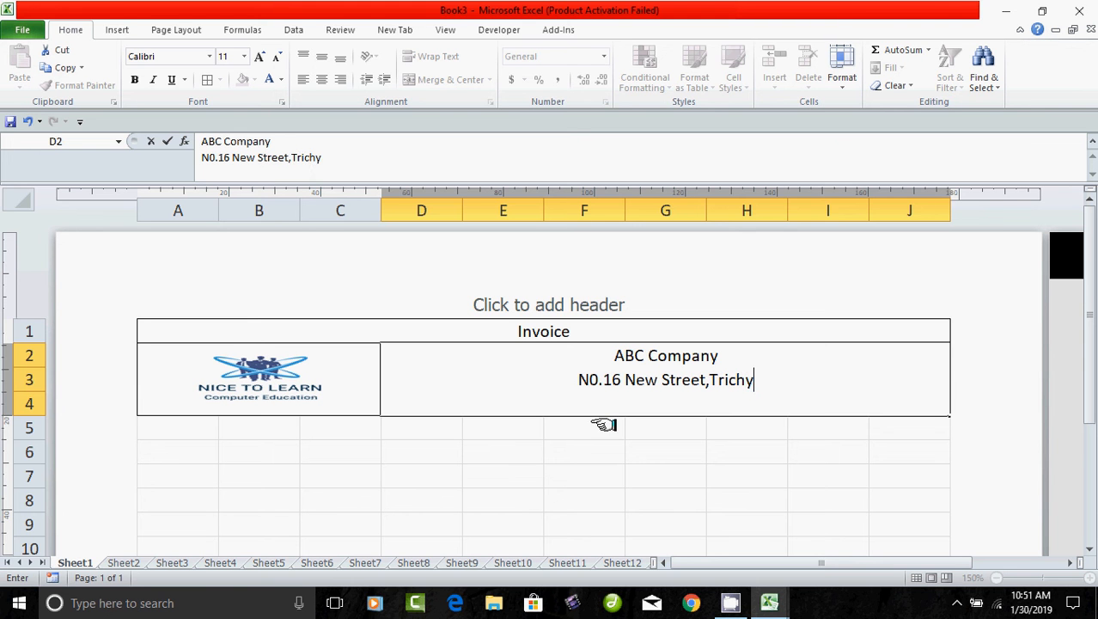
left_click_drag(589, 452, 662, 452)
Enlarge the company box text by three font-size steps.
left_click(636, 359)
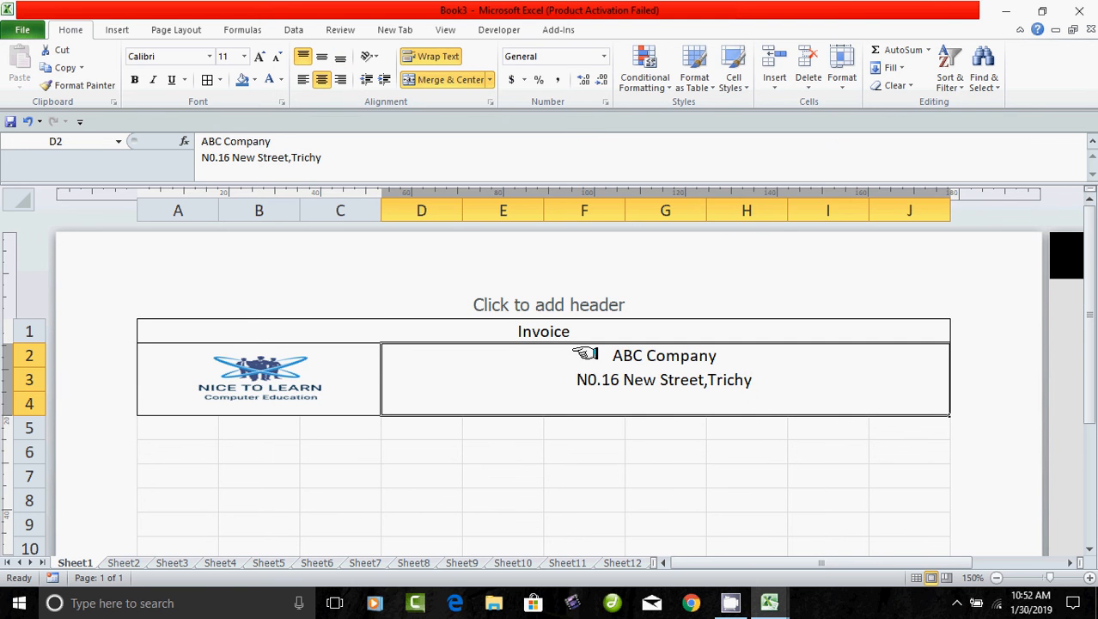
left_click(259, 56)
left_click(258, 56)
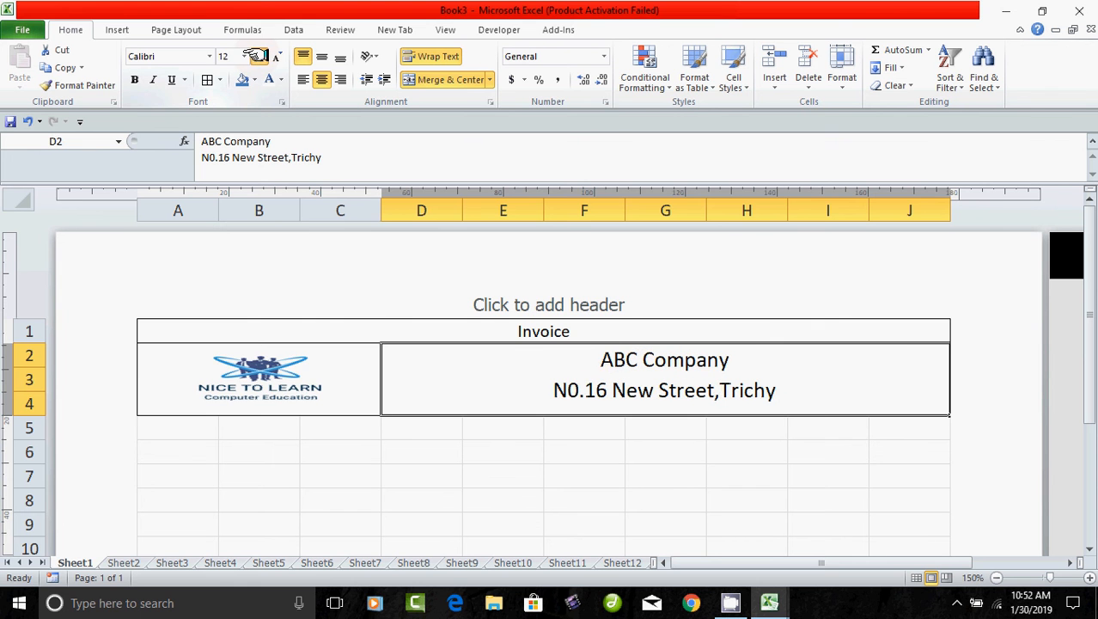
left_click(259, 56)
left_click(572, 476)
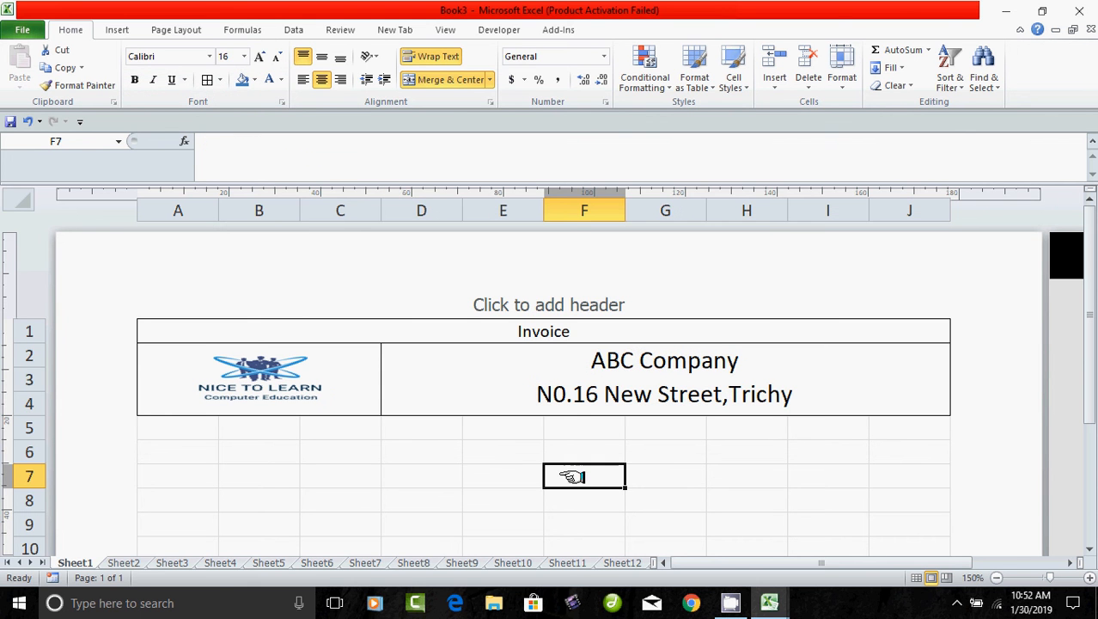
Shrink the address line to 16 pt and enlarge 'ABC Company' to 20 pt.
double_click(633, 360)
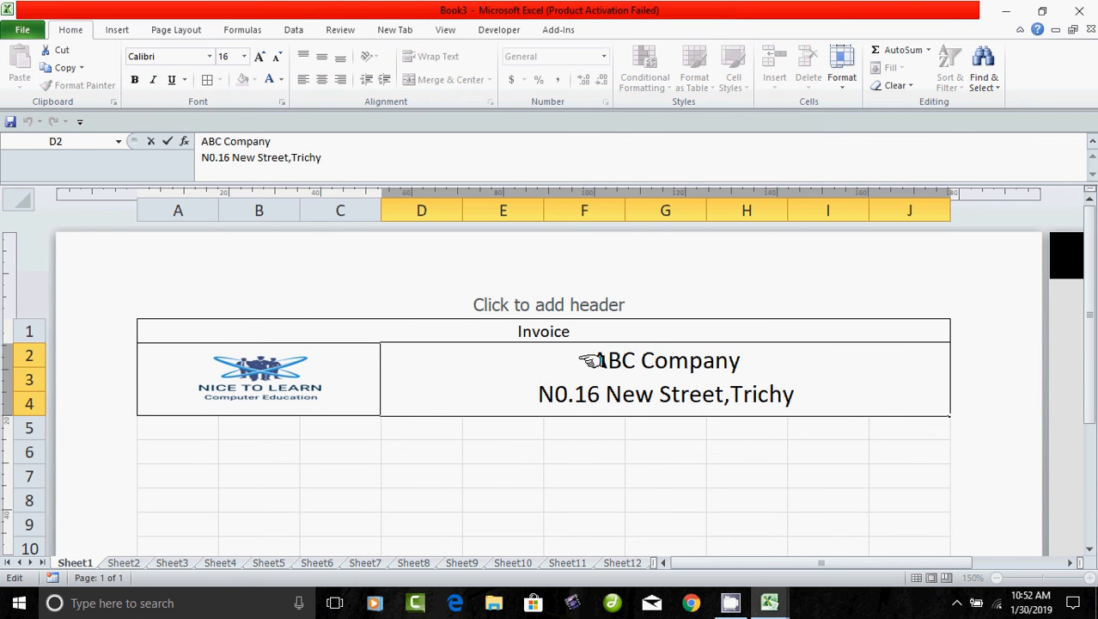
left_click_drag(584, 360, 774, 360)
left_click_drag(544, 391, 821, 387)
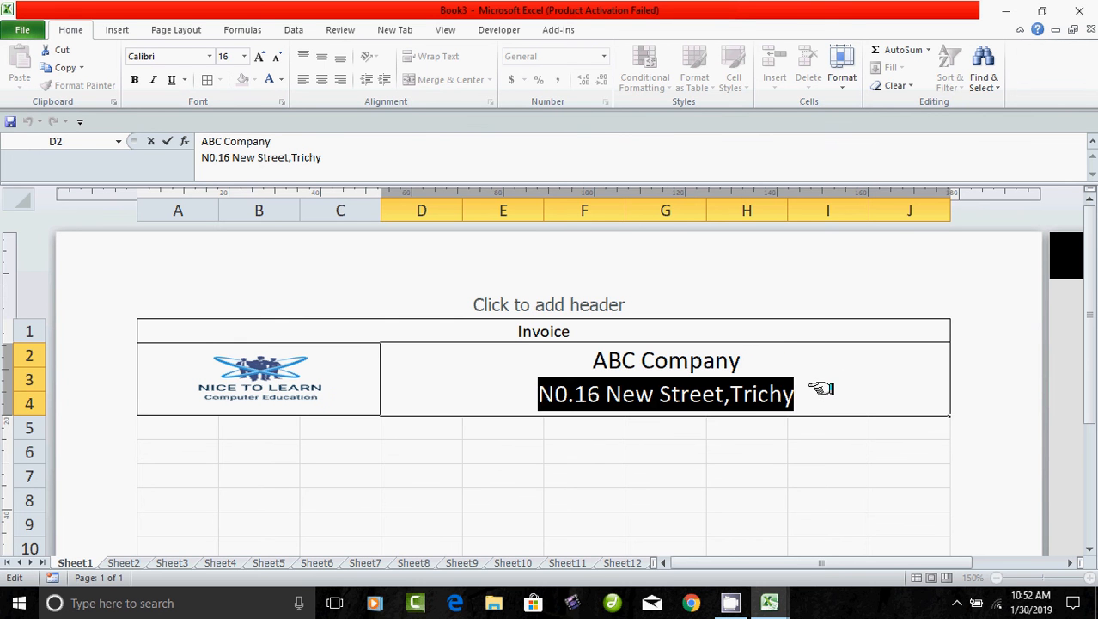
left_click(276, 56)
left_click(276, 56)
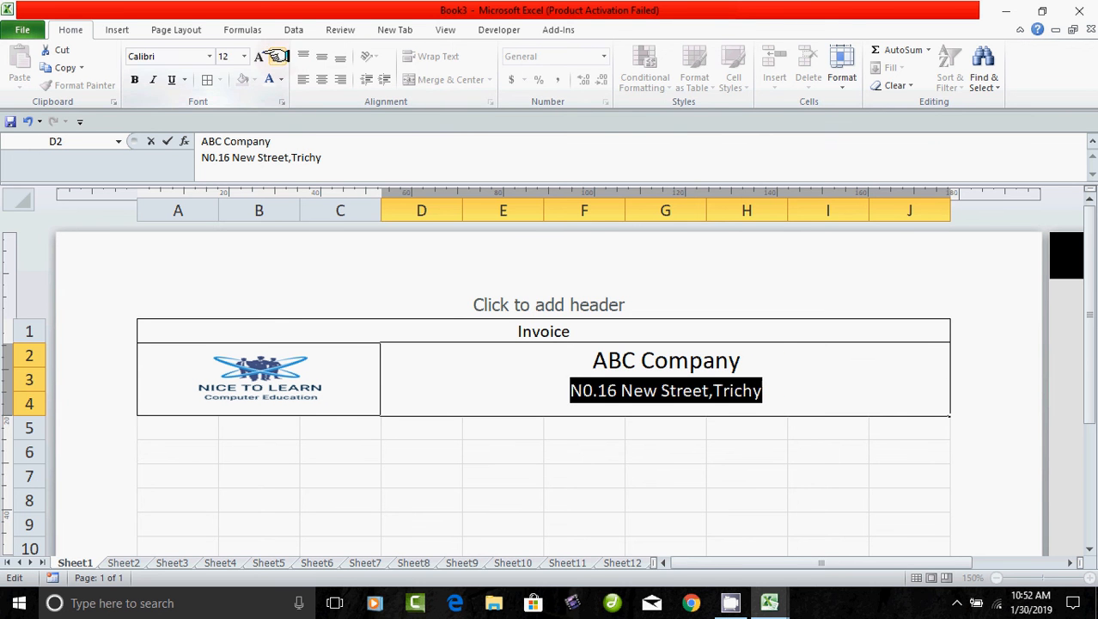
left_click(554, 474)
left_click(599, 364)
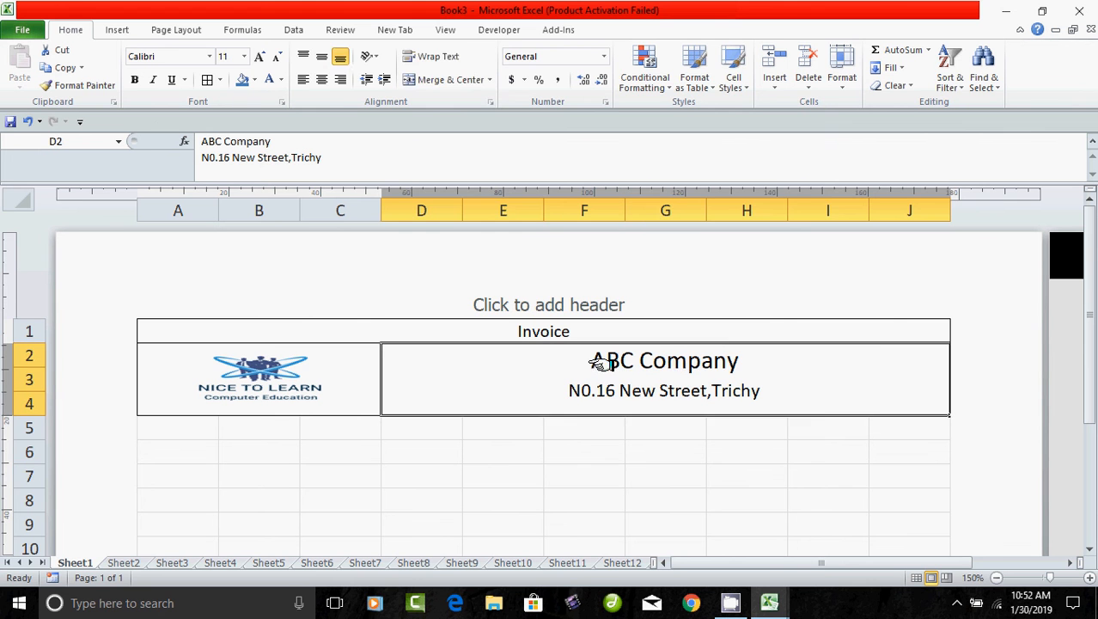
double_click(687, 361)
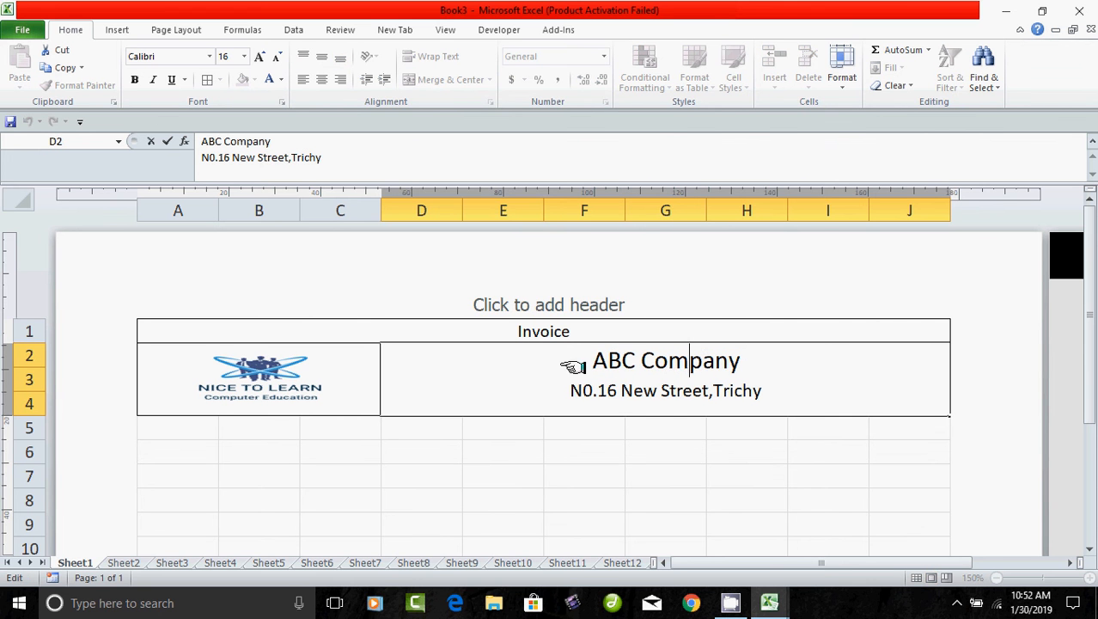
left_click_drag(581, 358, 759, 363)
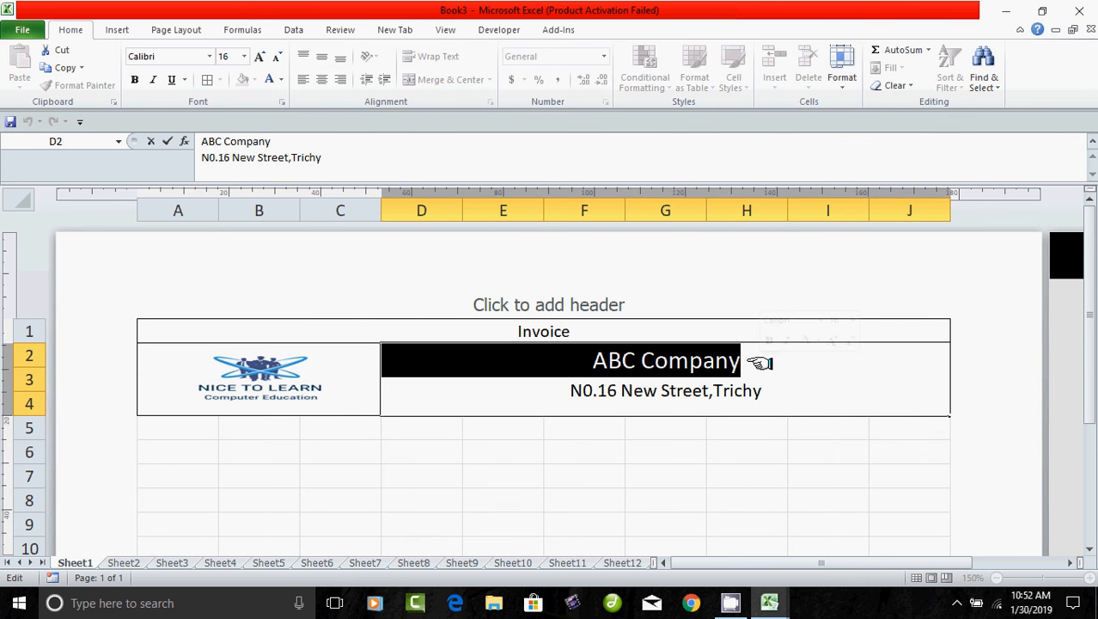
left_click(259, 56)
left_click(258, 55)
left_click_drag(563, 524, 548, 505)
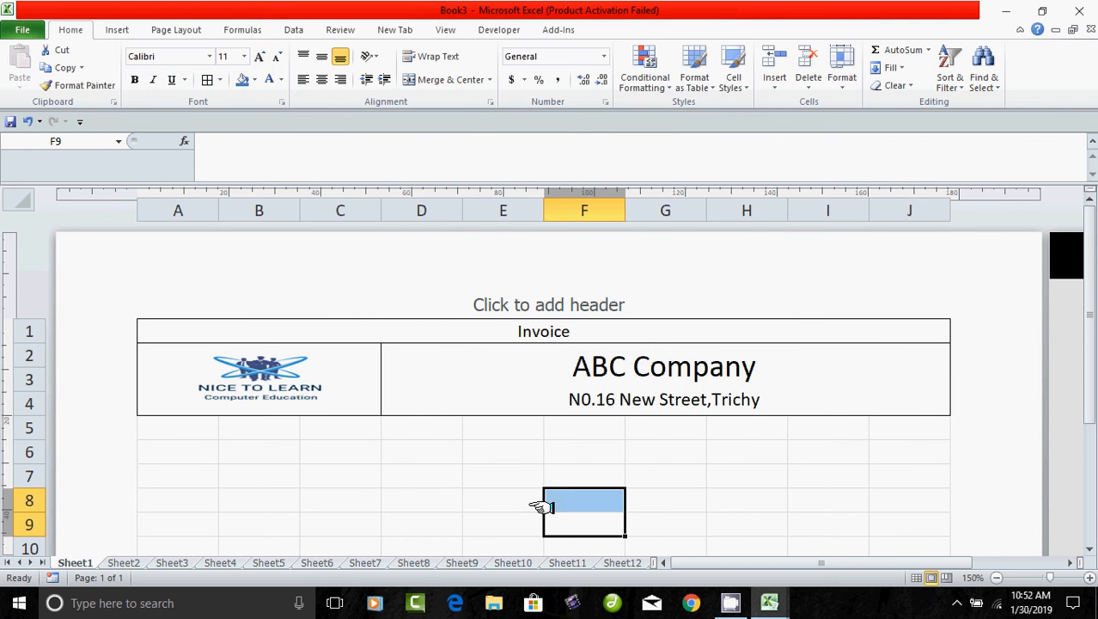
left_click(430, 377)
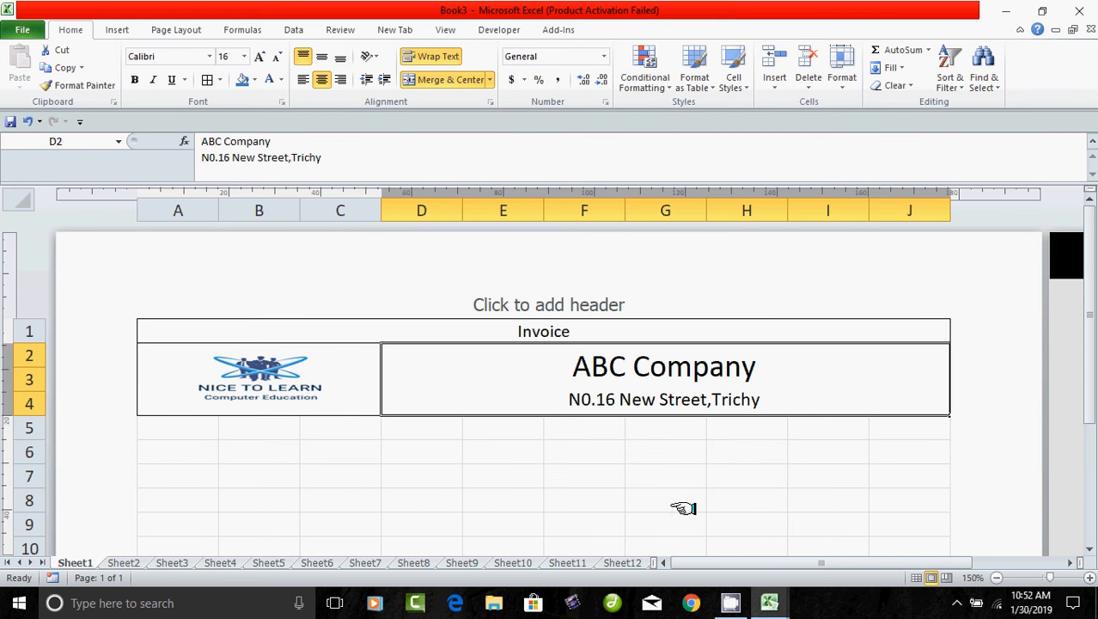
Type 'Phone' in A5 and merge B5:C5 beside it.
left_click_drag(670, 505, 715, 505)
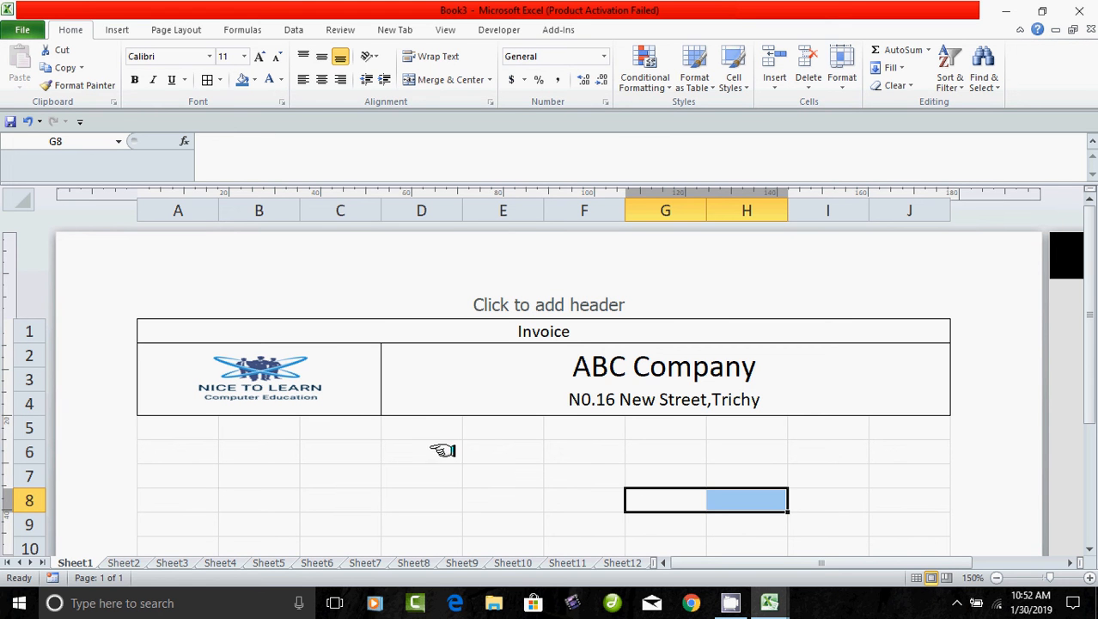
left_click_drag(210, 427, 222, 427)
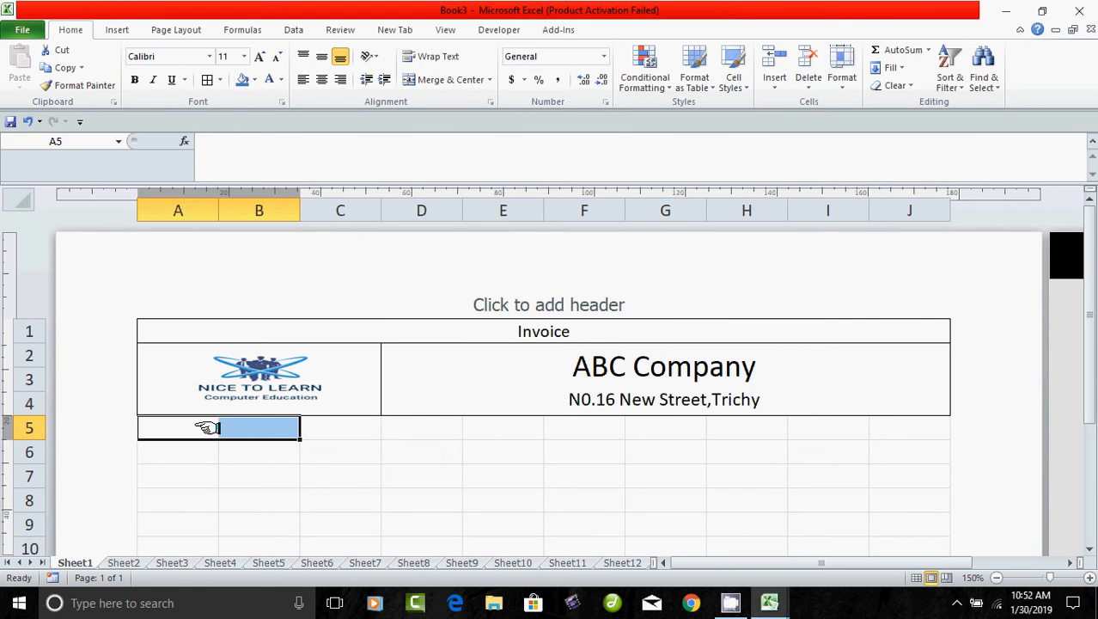
left_click(641, 378)
left_click(190, 431)
left_click(390, 426)
left_click_drag(649, 430, 657, 426)
left_click(171, 429)
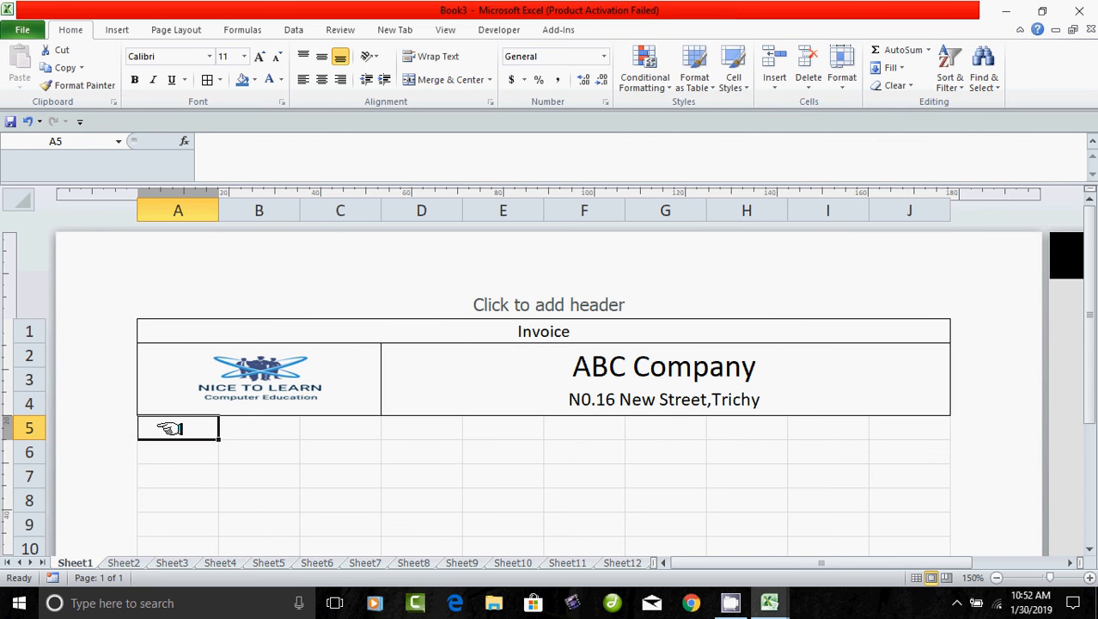
type("Pho")
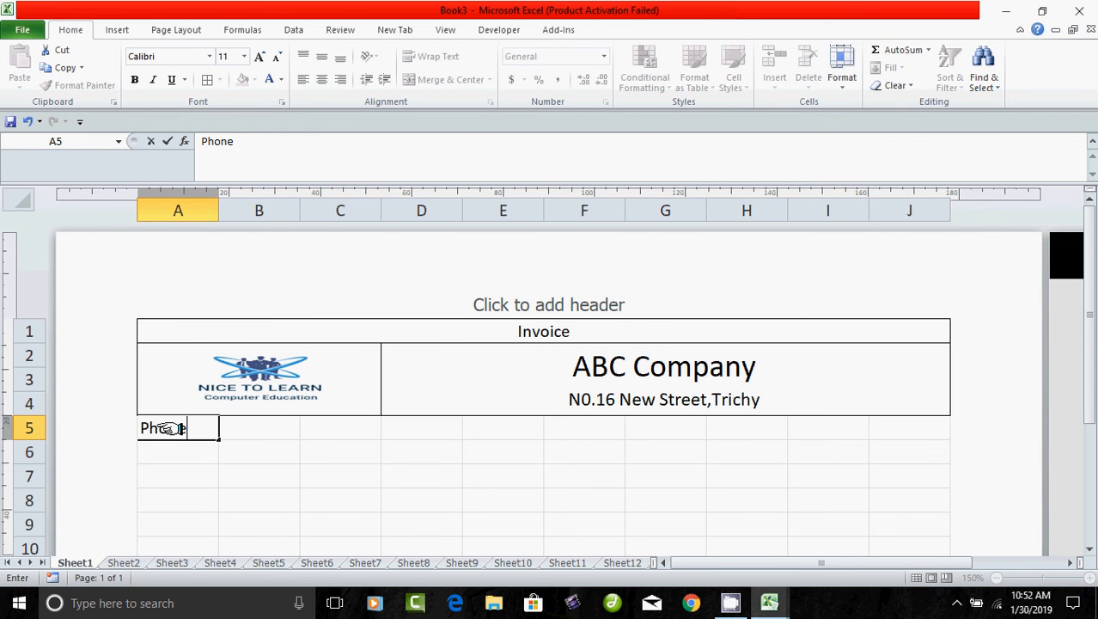
type("ne")
key("Tab")
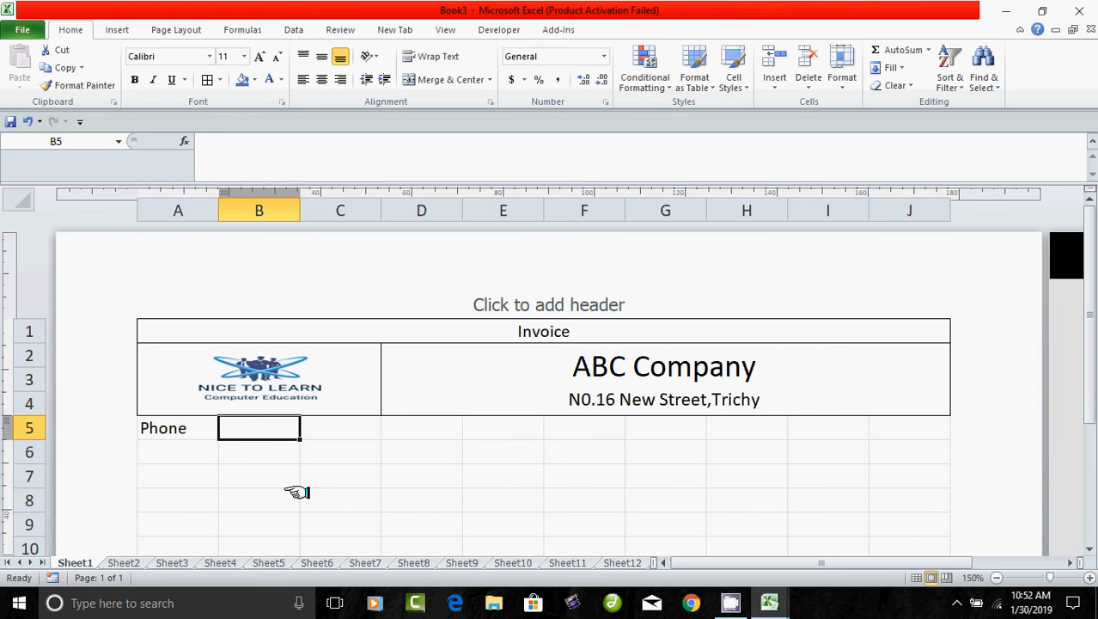
left_click_drag(257, 427, 278, 427)
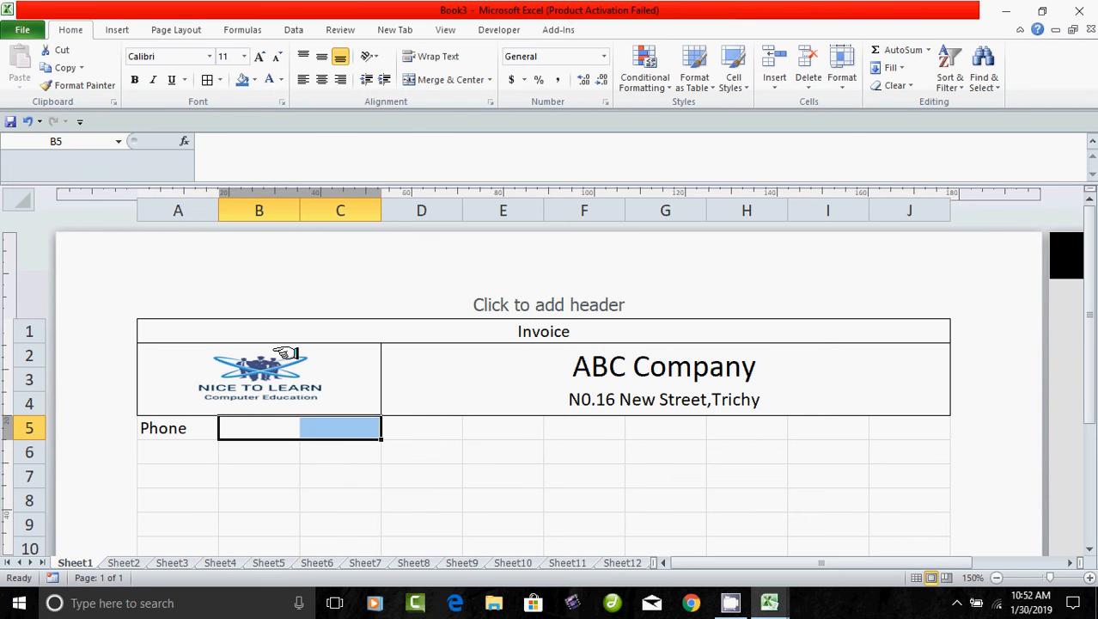
left_click(468, 79)
Type 'Email' in D5 and merge E5:G5 beside it.
left_click(426, 429)
key("shift+Right")
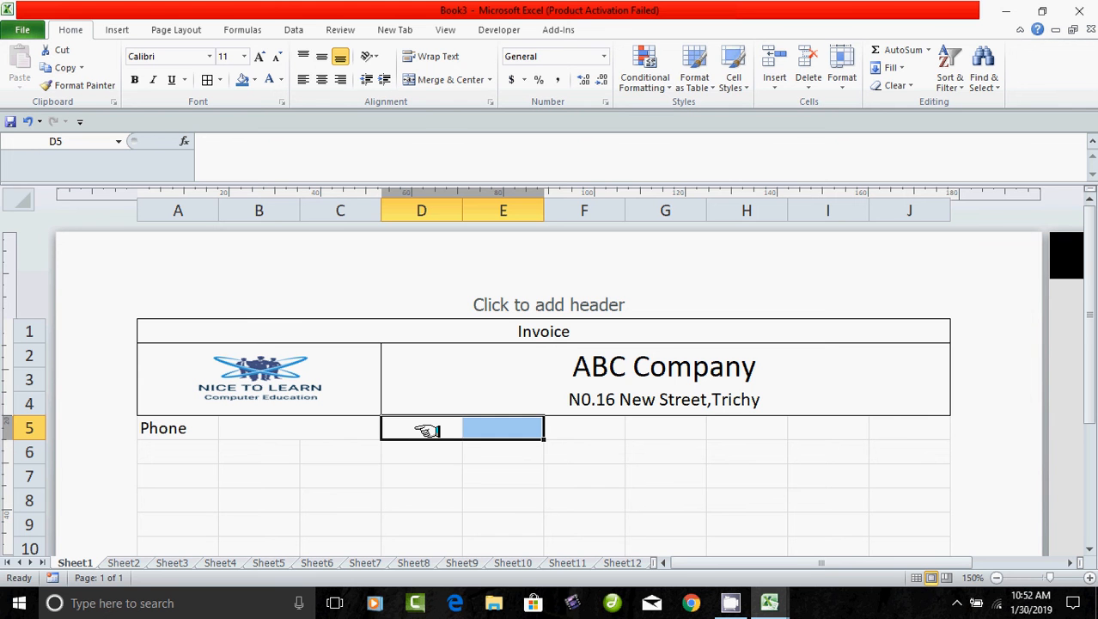
type("Email")
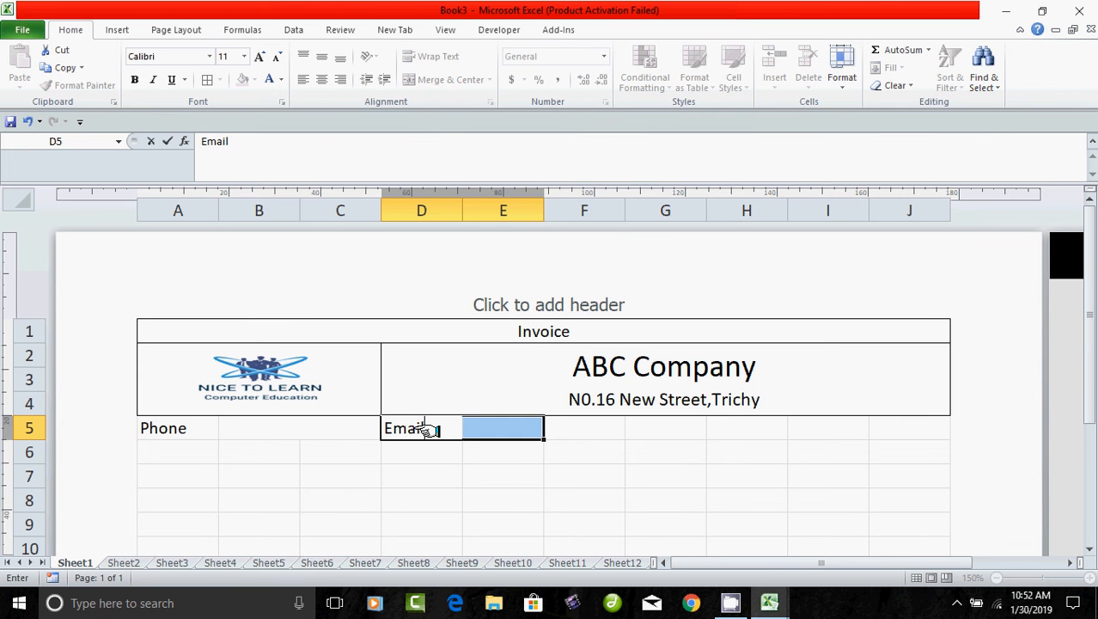
left_click(521, 468)
left_click_drag(509, 431, 591, 428)
left_click(588, 429)
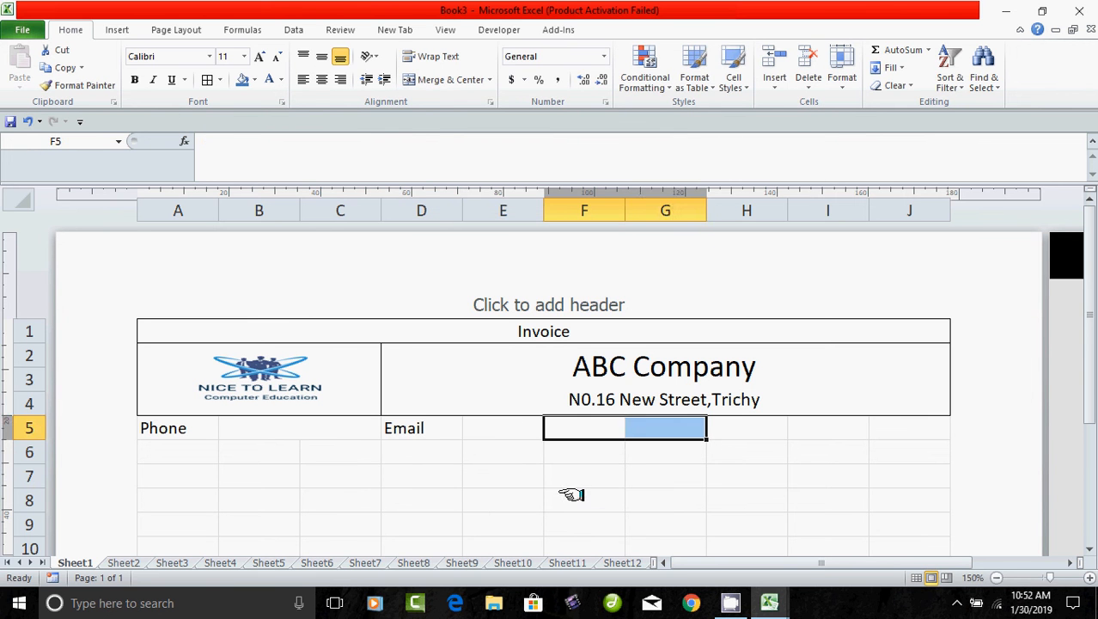
left_click(562, 490)
left_click_drag(514, 431, 601, 429)
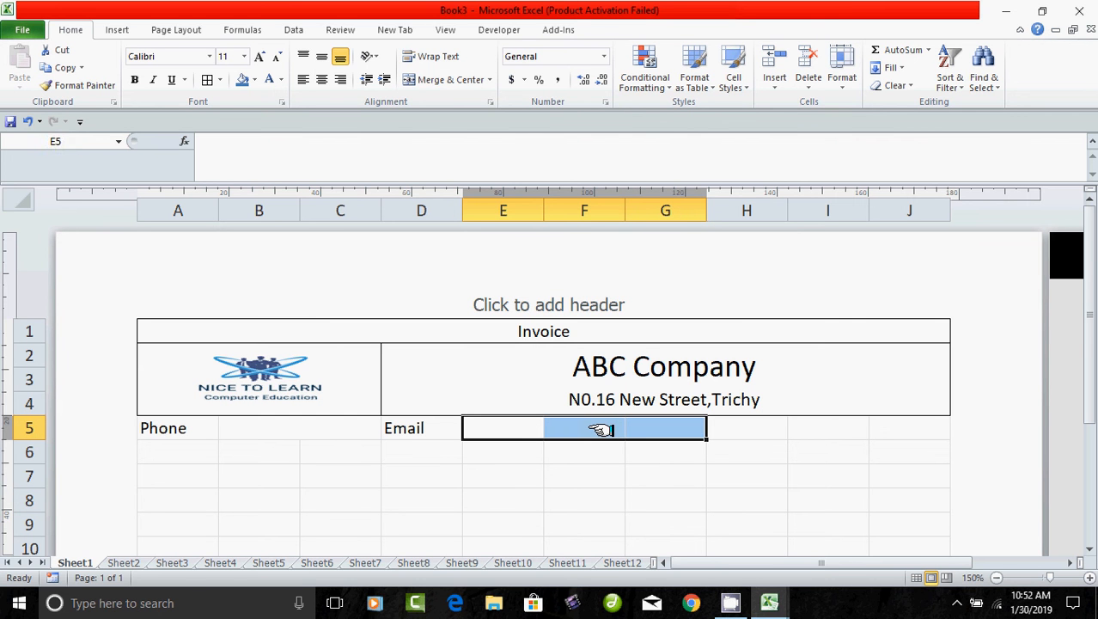
left_click(440, 86)
Type 'Website' in H5 and merge I5:J5 beside it.
left_click(733, 429)
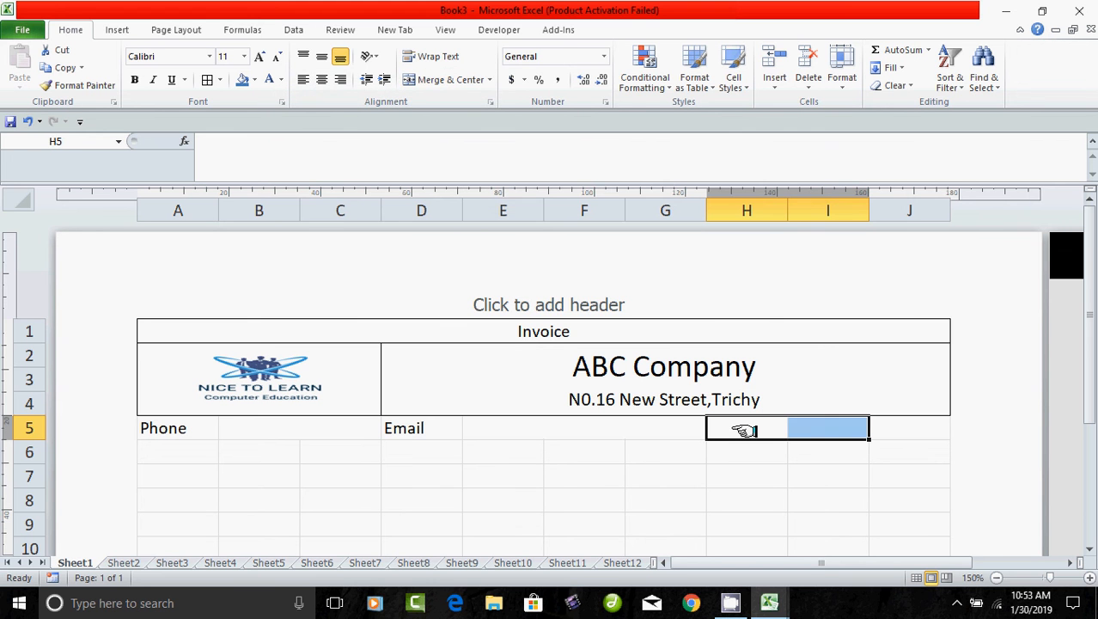
type("Webs")
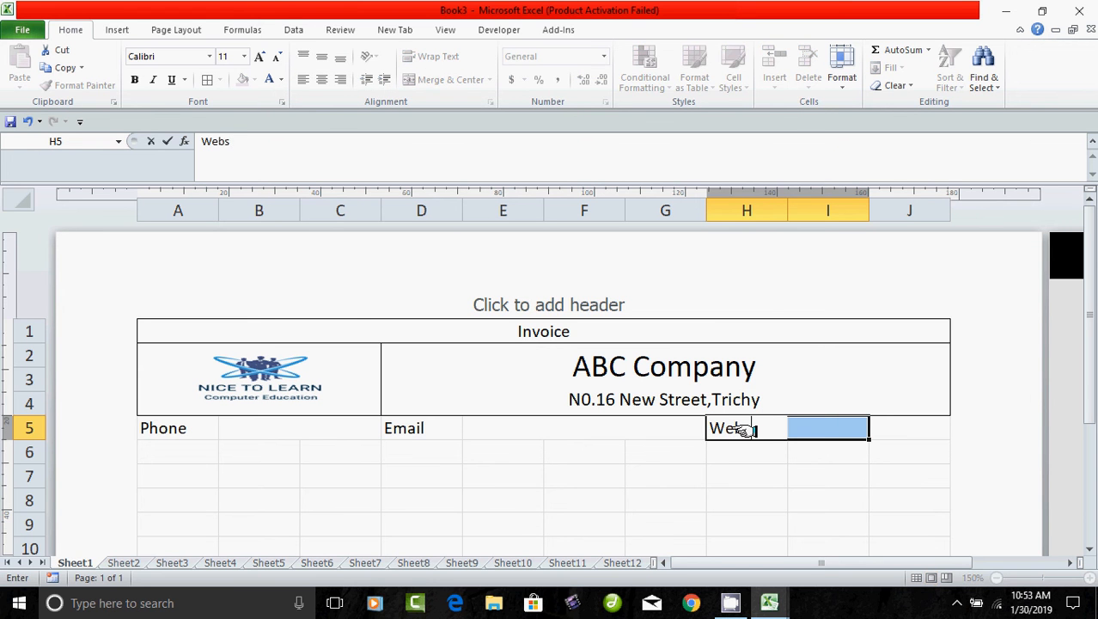
type("ite")
left_click(806, 481)
left_click_drag(829, 430, 889, 429)
left_click(450, 79)
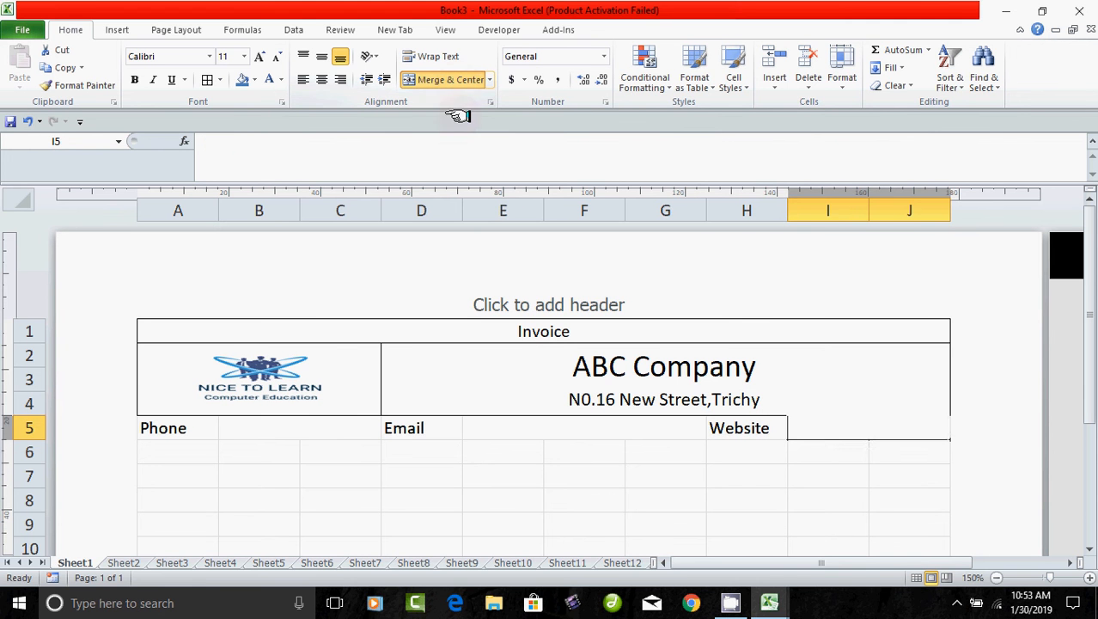
Apply All Borders to the contact row A5:J5.
left_click_drag(584, 500, 657, 500)
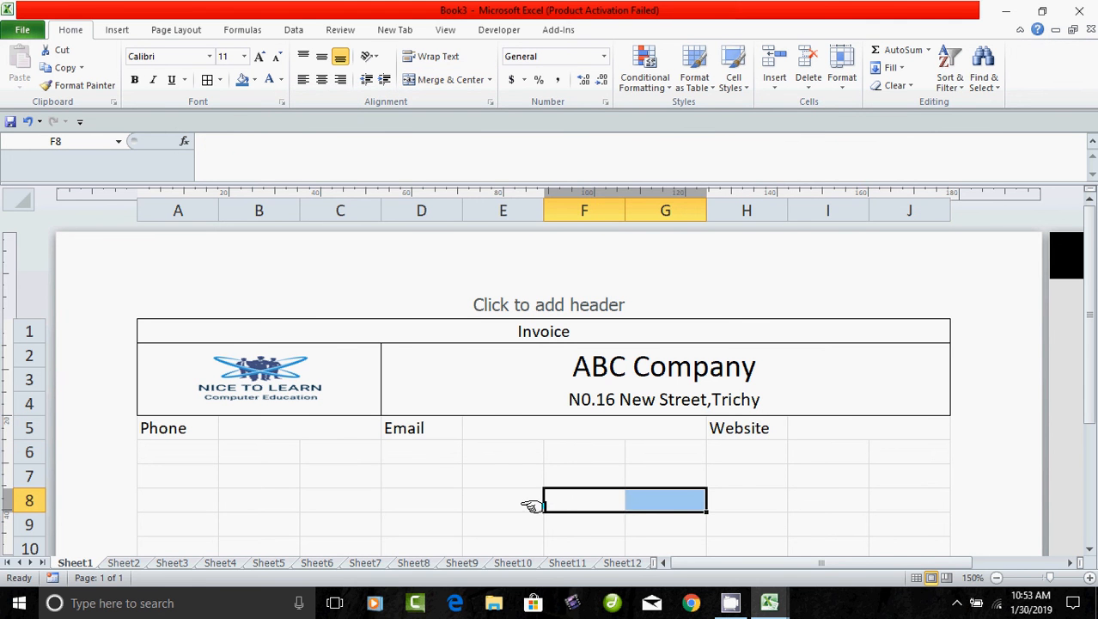
left_click_drag(195, 429, 828, 421)
left_click(209, 80)
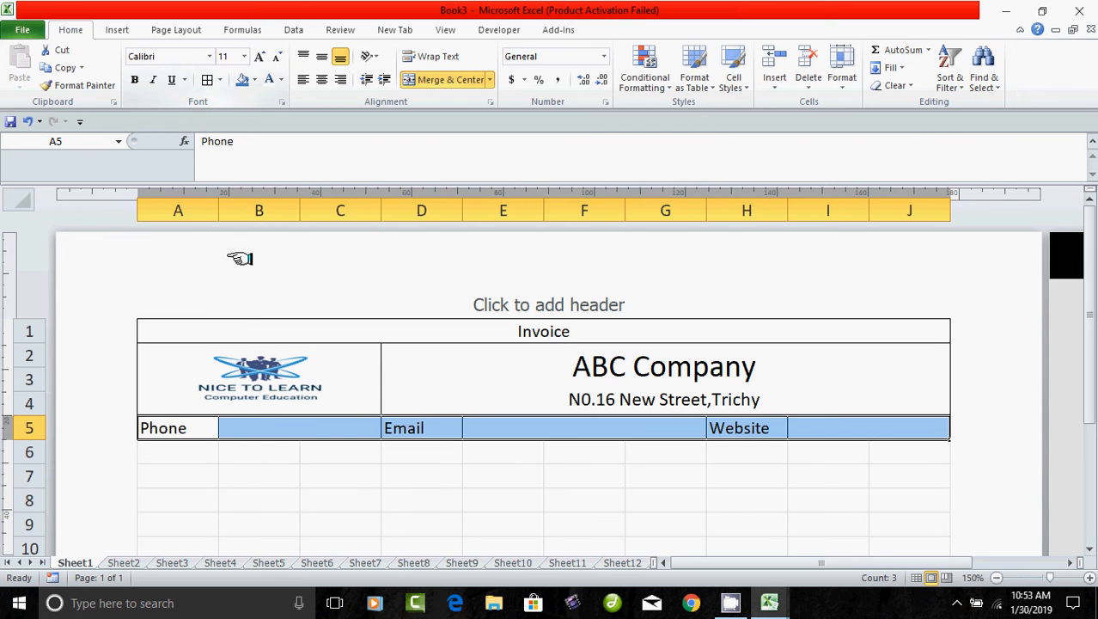
Enter the company's phone number in B5 and e-mail address in E5.
left_click_drag(287, 502, 339, 503)
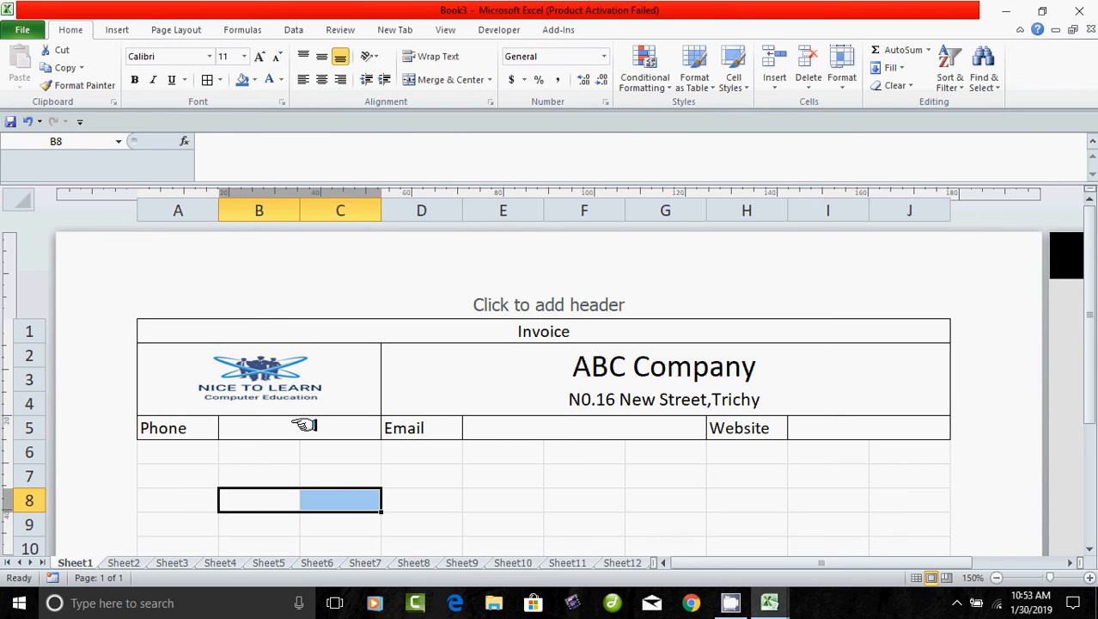
left_click(305, 426)
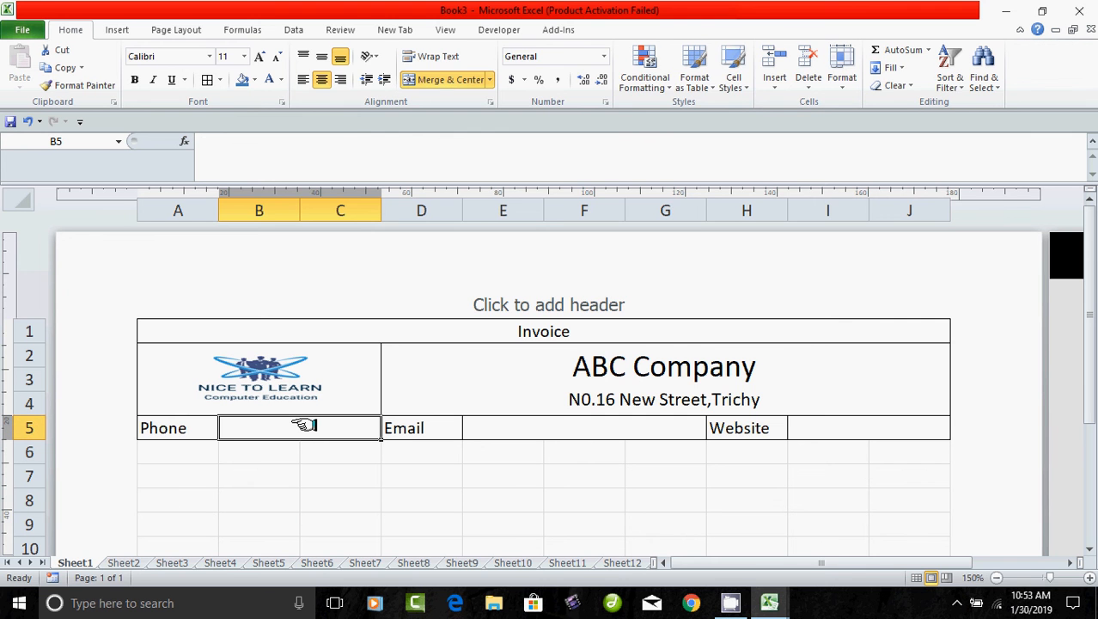
type("765675765")
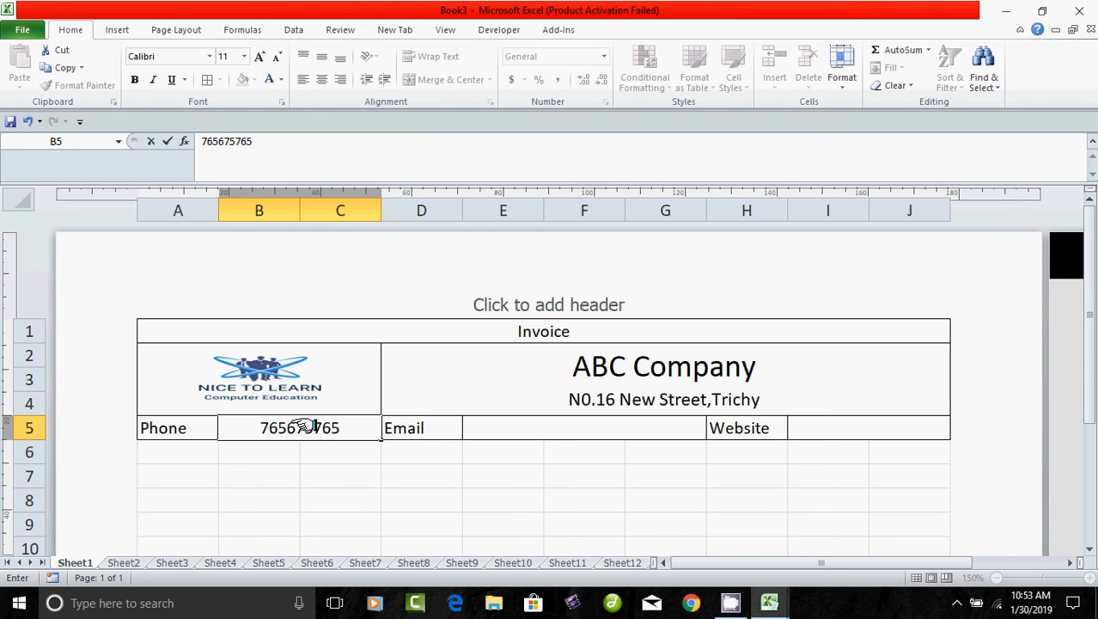
left_click(520, 424)
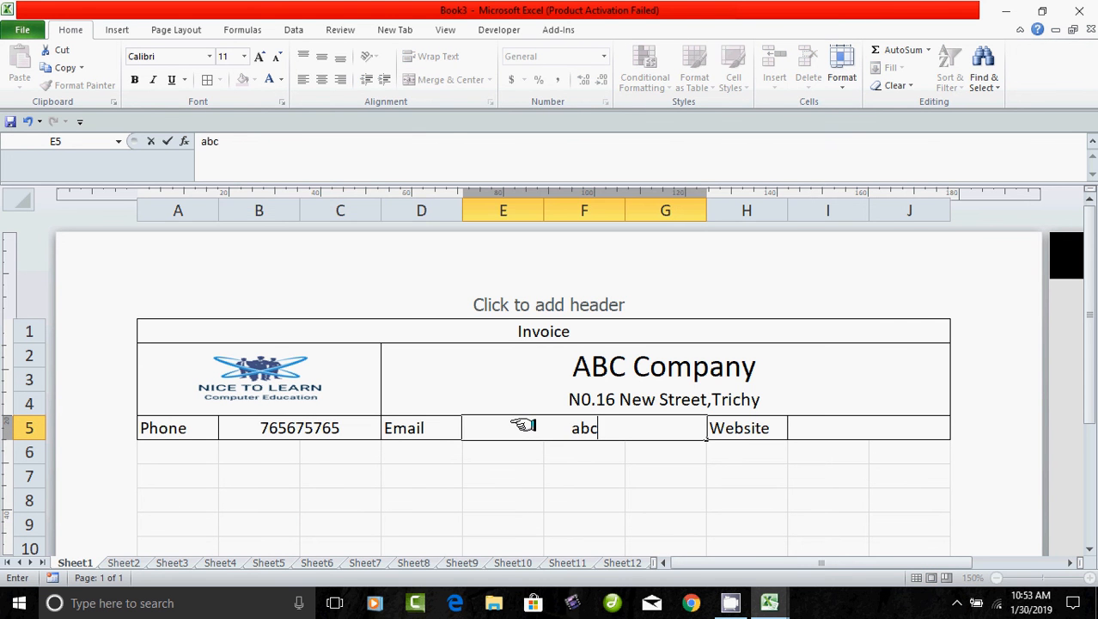
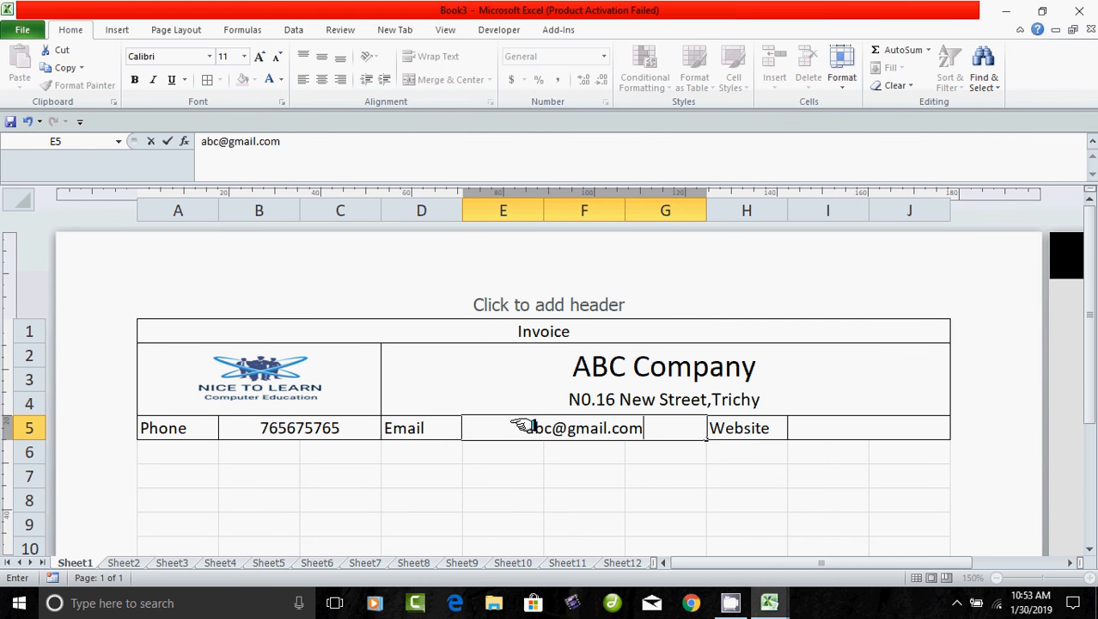
key("Tab")
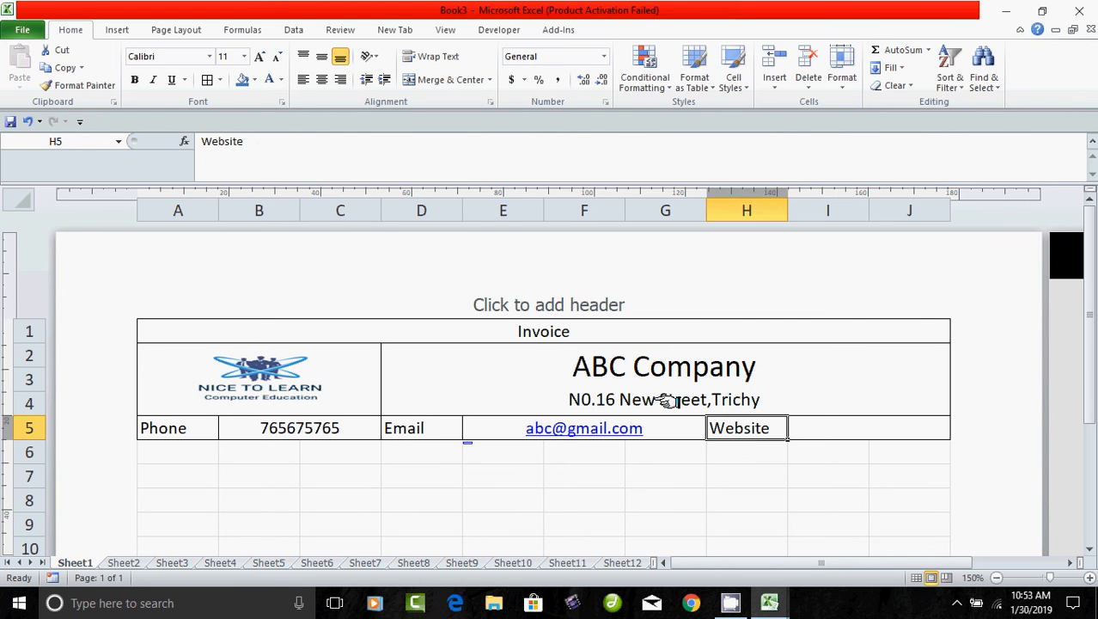
left_click(812, 431)
type("www.")
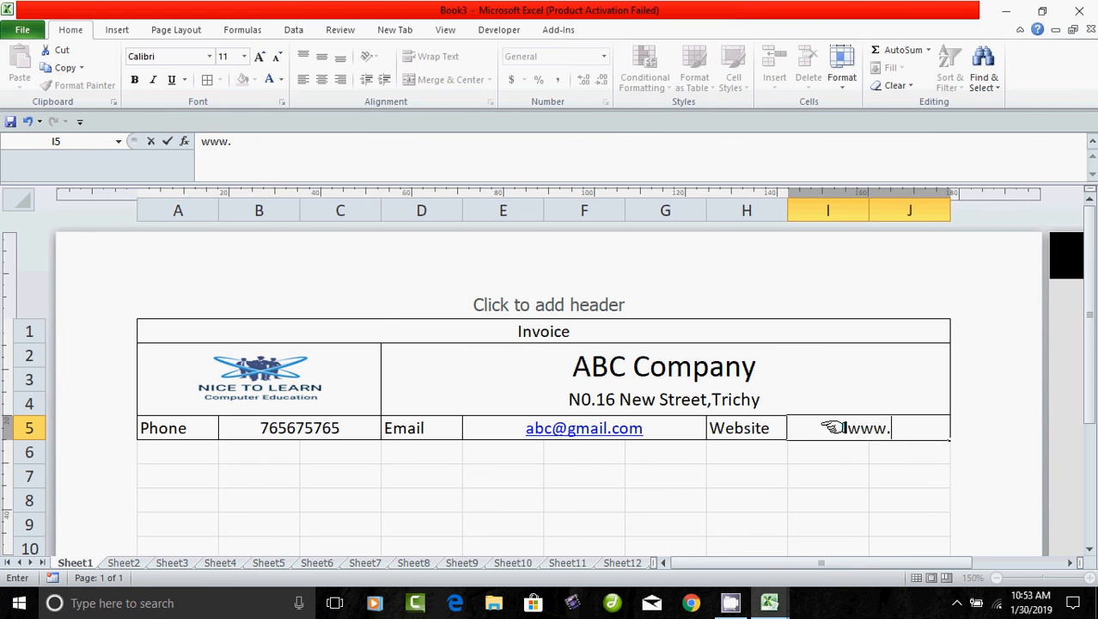
type("abc.com")
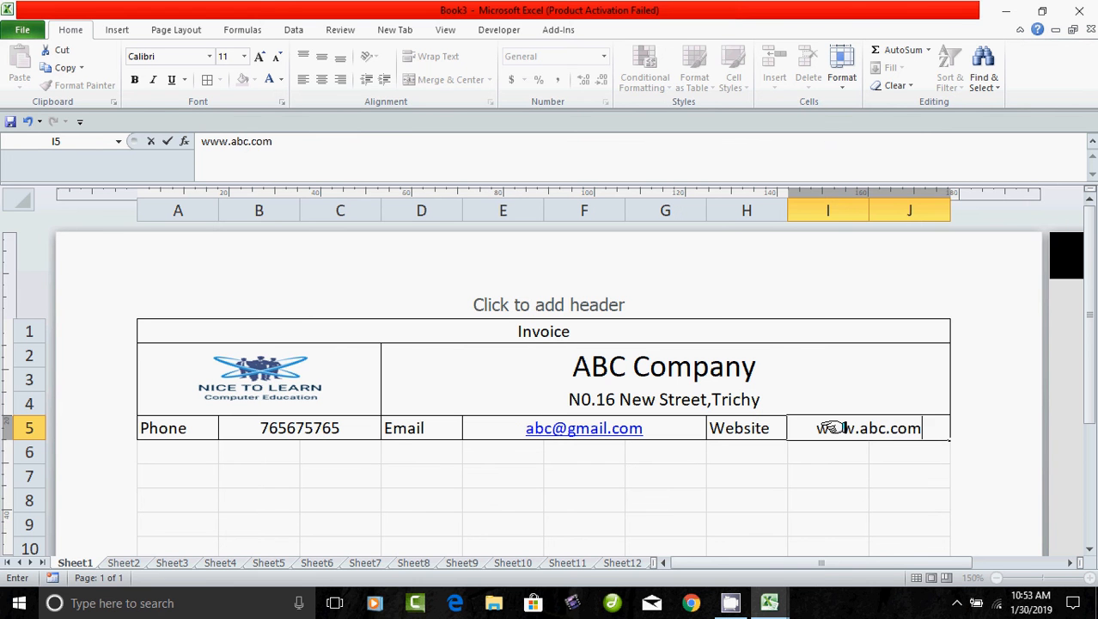
left_click_drag(585, 498, 640, 498)
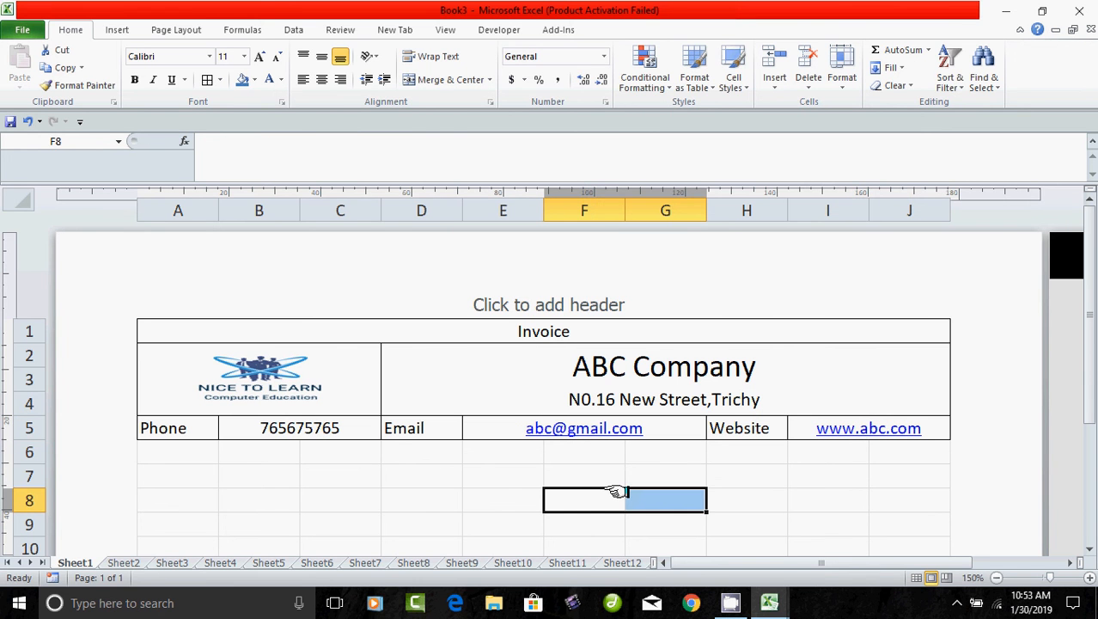
left_click_drag(176, 453, 180, 456)
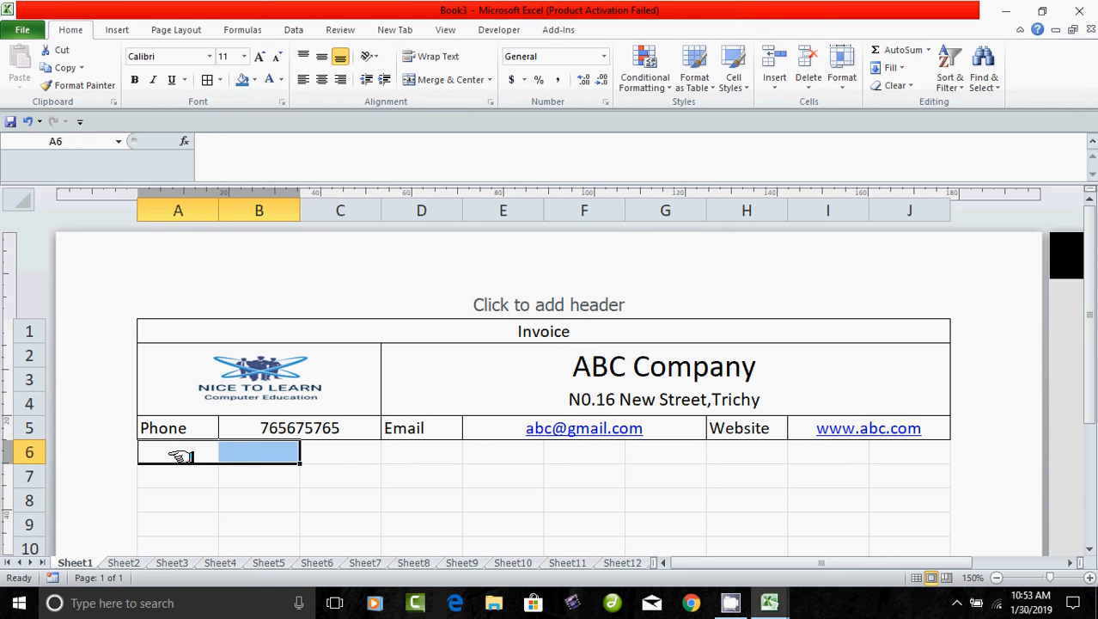
type("In")
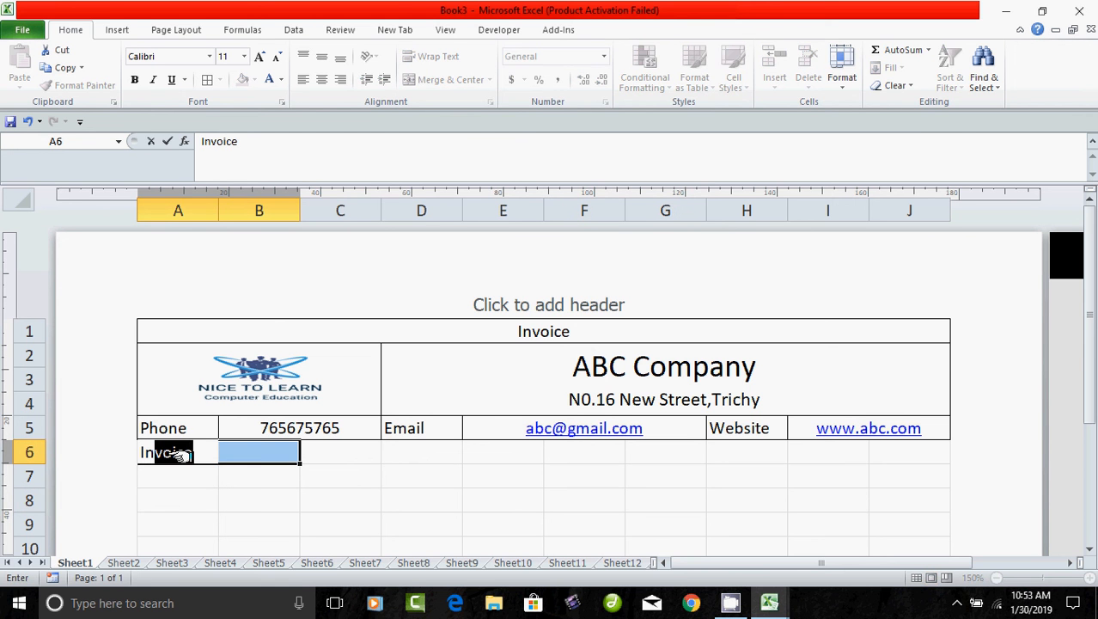
type("voice")
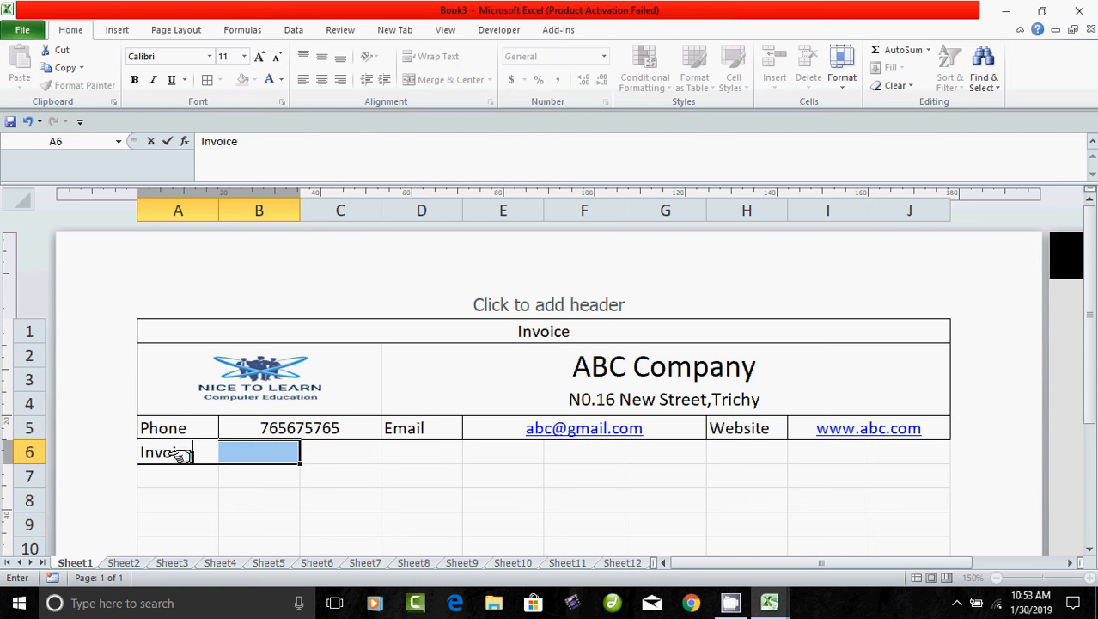
type(".No")
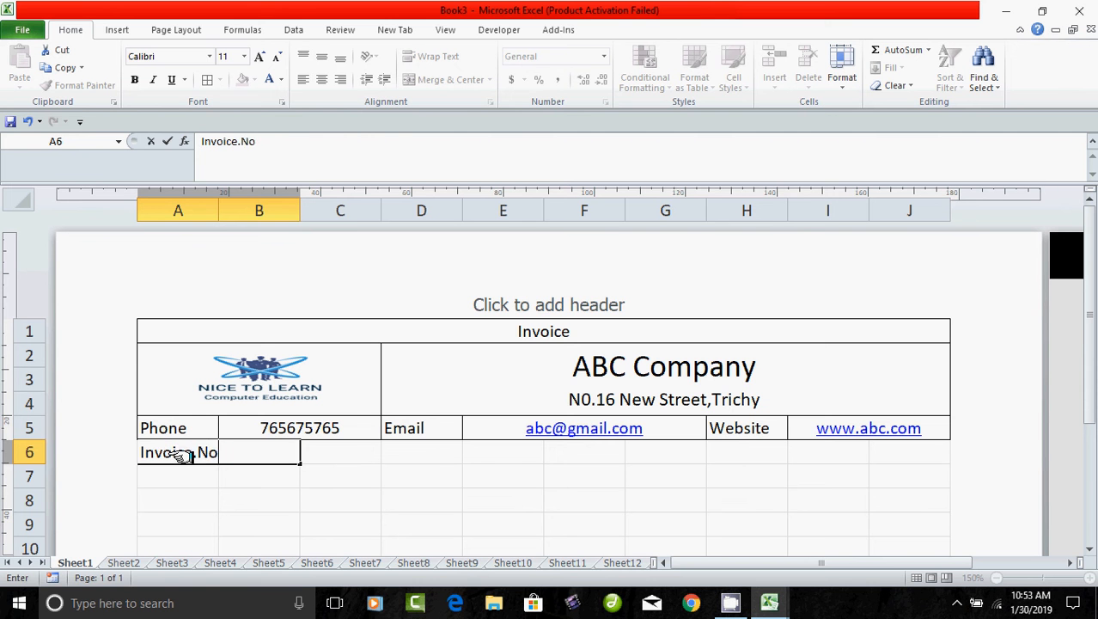
Merge B6:C6, label D6 'Date', and merge E6:F6.
key("Return")
left_click_drag(275, 491, 344, 492)
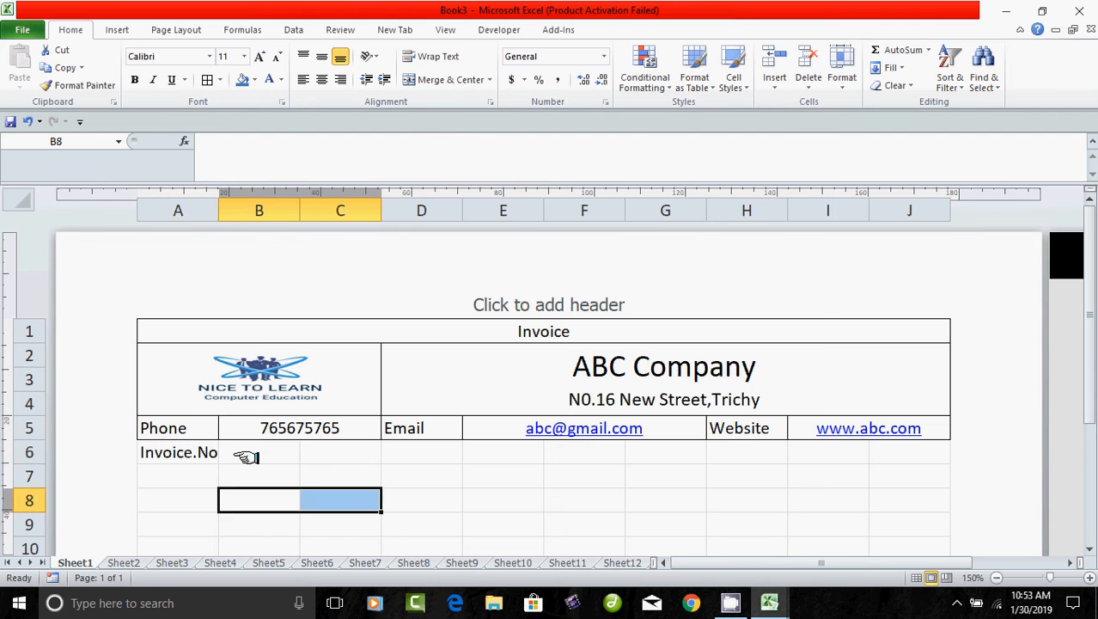
left_click_drag(245, 454, 324, 454)
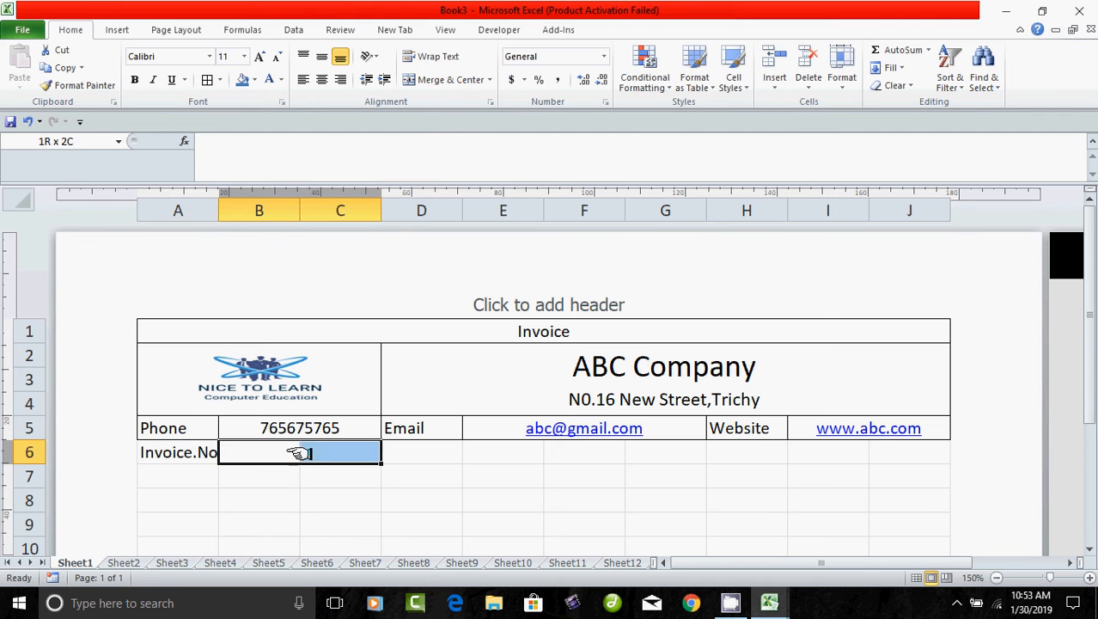
left_click(449, 79)
left_click(434, 455)
key("shift+Right")
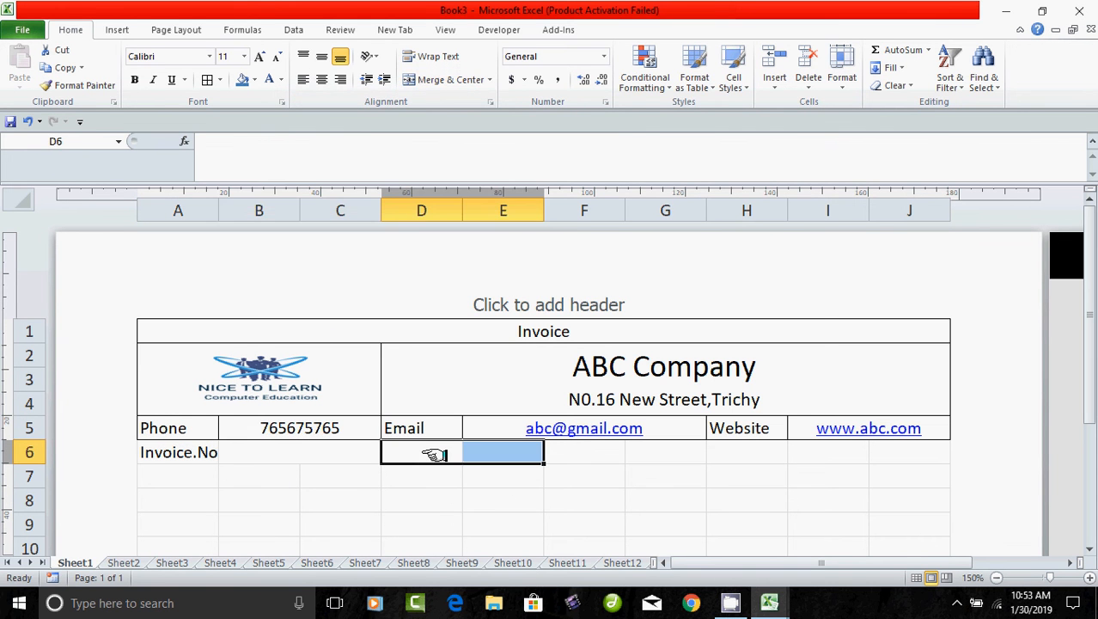
type("Date")
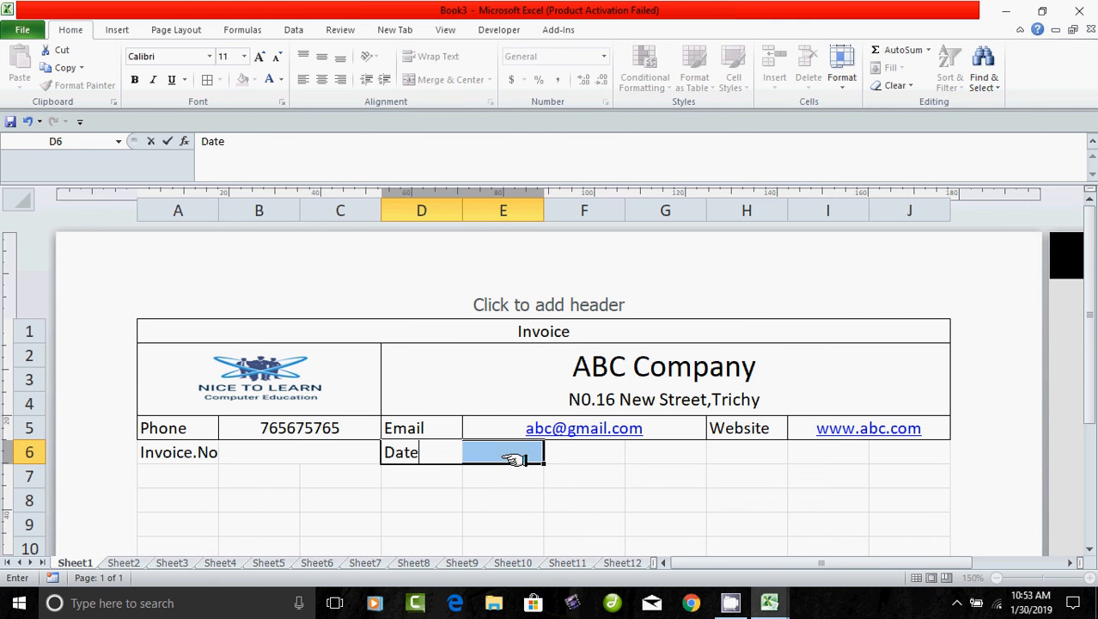
left_click_drag(513, 458, 562, 453)
left_click(446, 77)
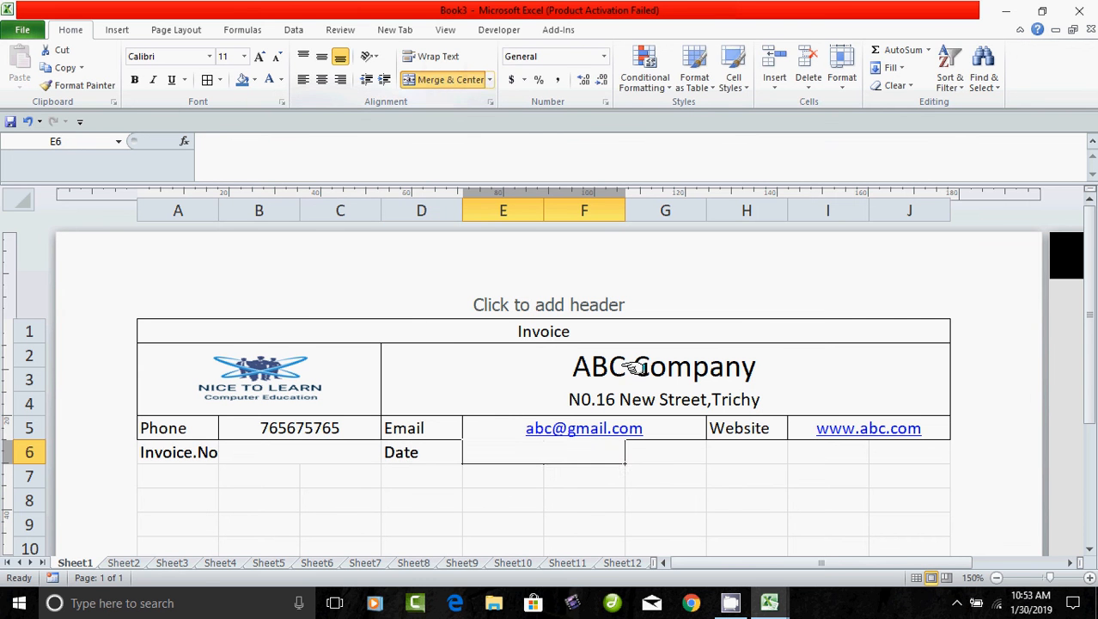
Merge G6:H6 with the label 'Due - Date' and merge blank I6:J6.
left_click_drag(684, 455, 724, 455)
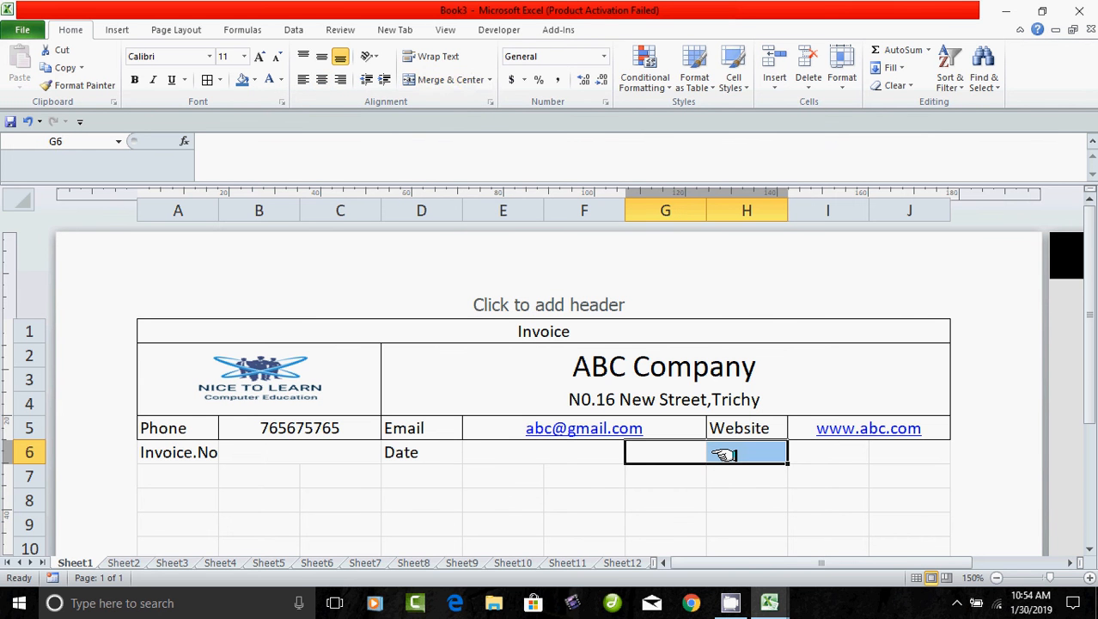
left_click(449, 79)
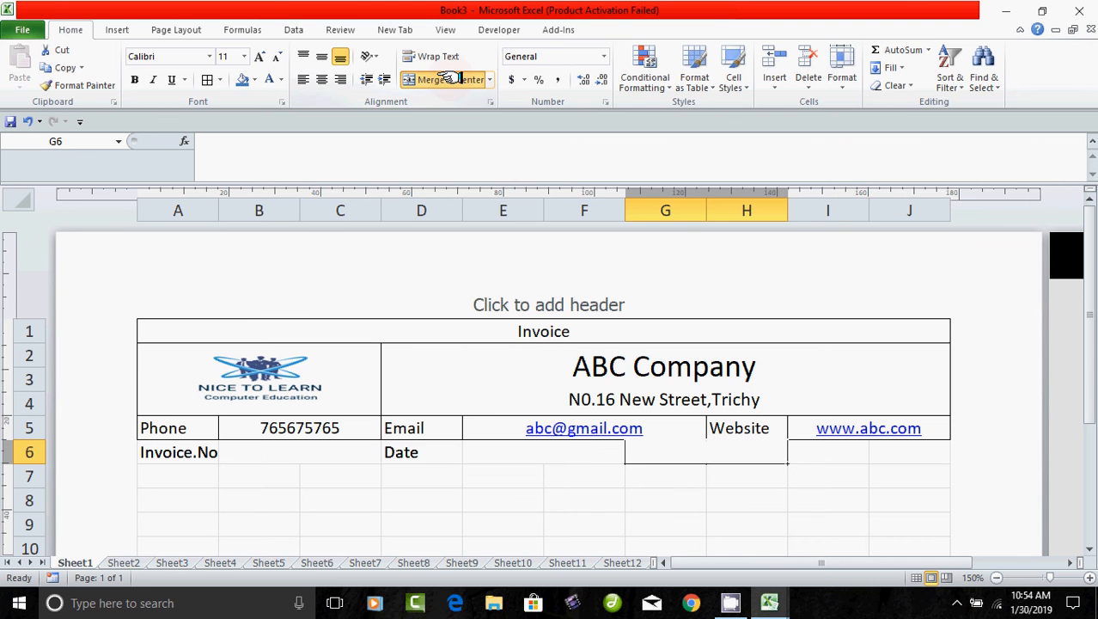
type("Due")
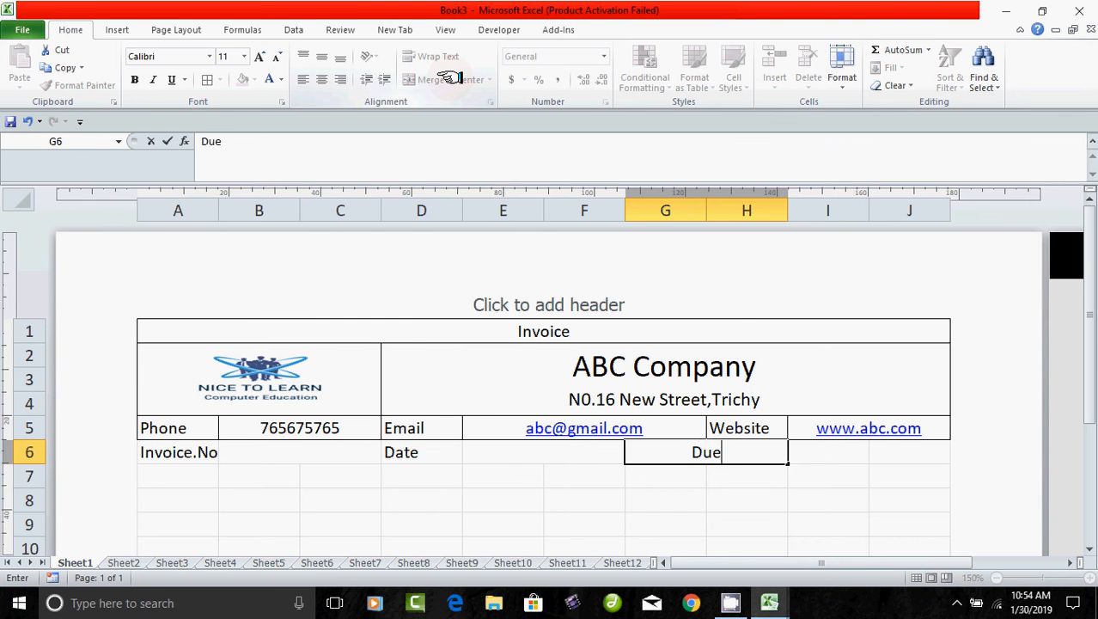
type(" - Date")
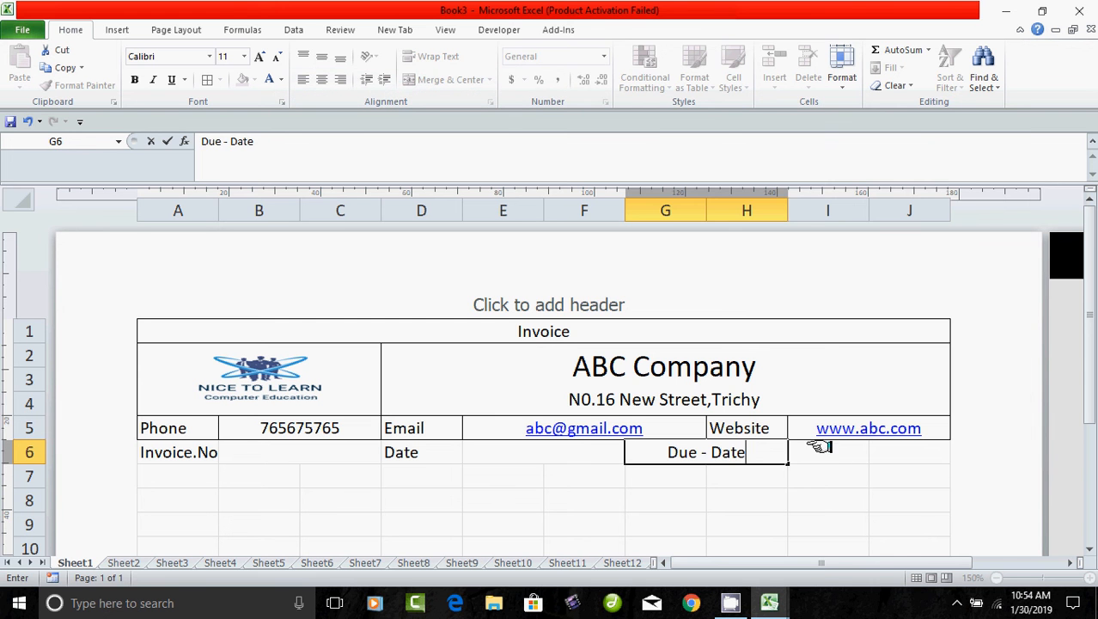
left_click_drag(822, 449, 872, 450)
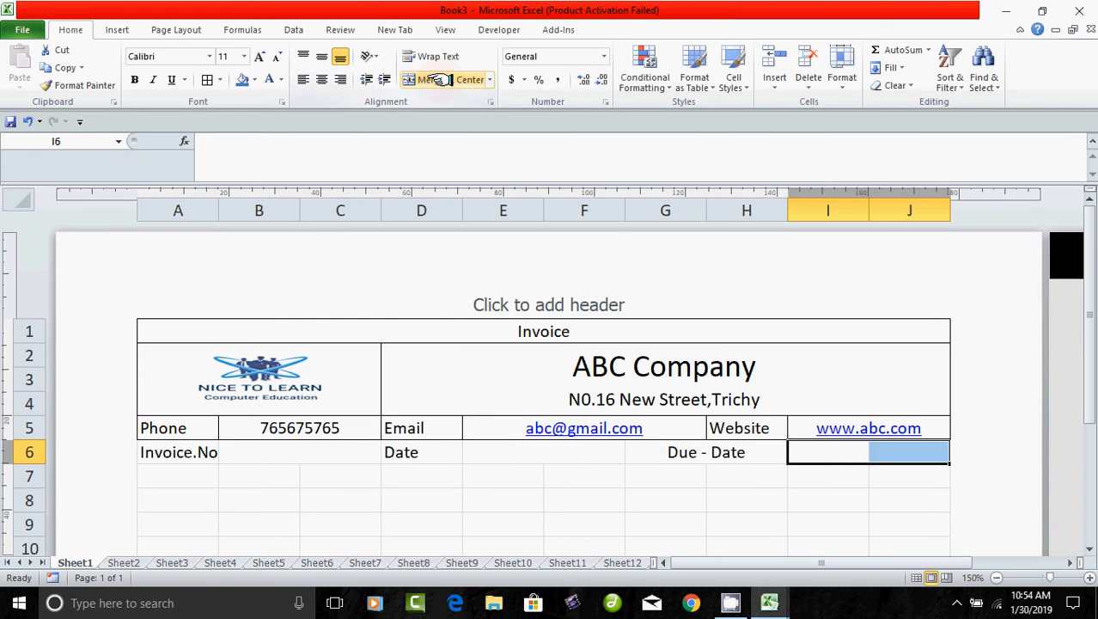
left_click(434, 79)
Apply All Borders to the invoice-details row A6:J6.
left_click_drag(163, 452, 779, 456)
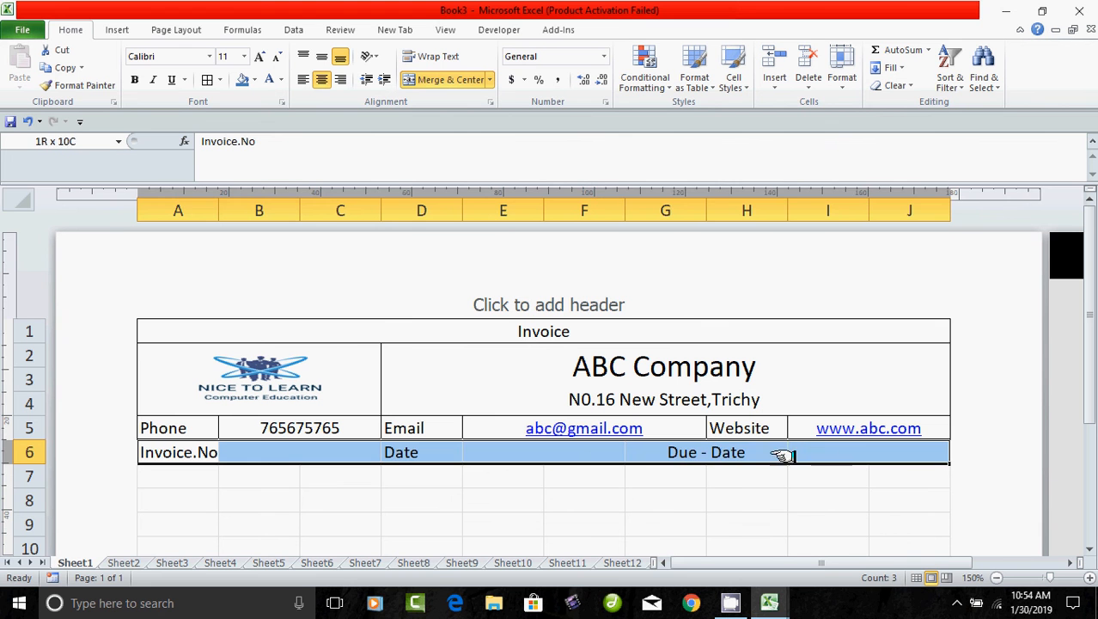
left_click(212, 80)
left_click(319, 513)
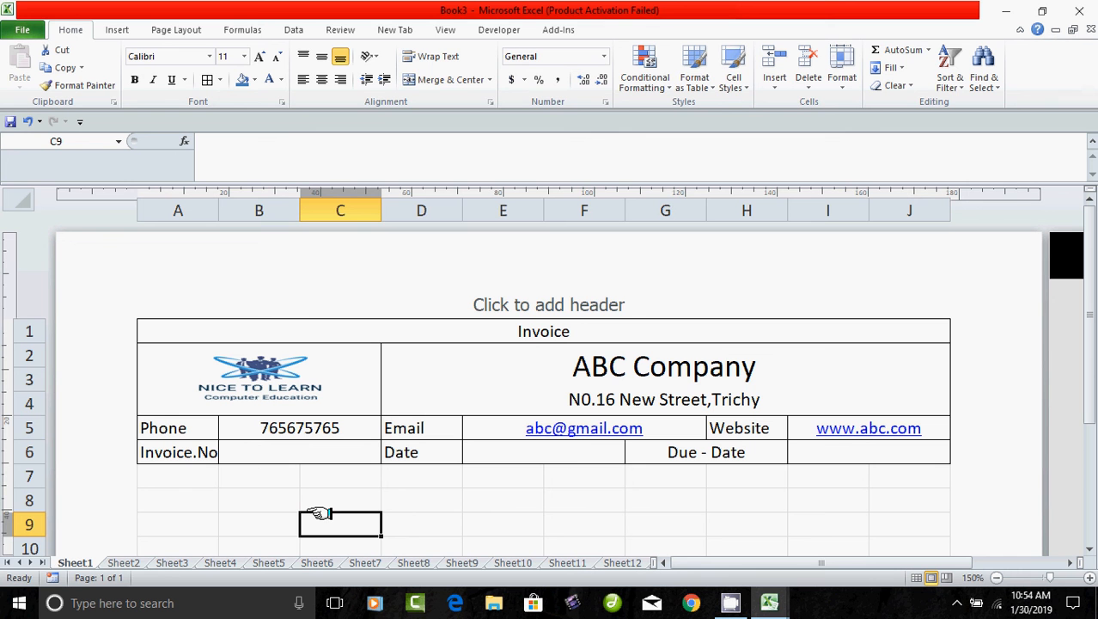
Enter invoice number 1000 in merged cell B6.
left_click(313, 457)
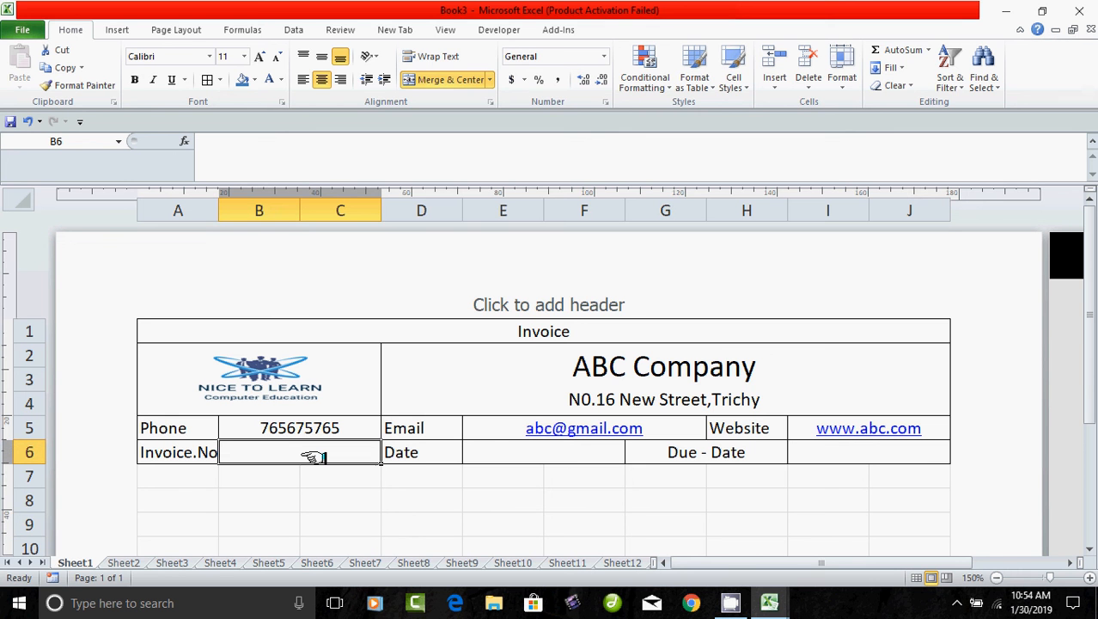
type("1000")
key("Tab")
key("Tab")
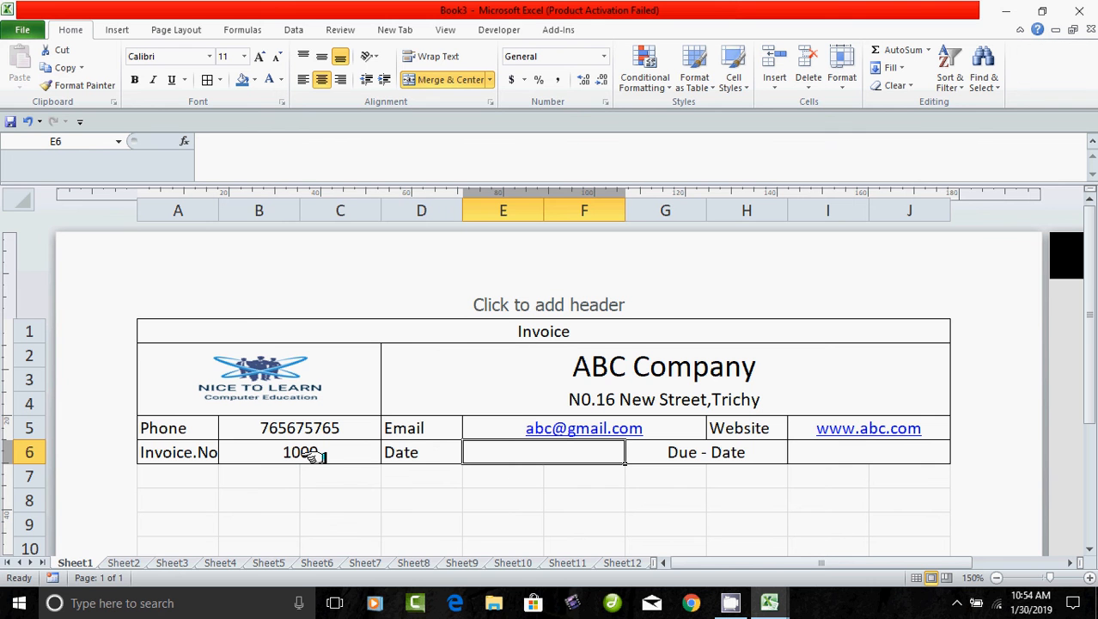
left_click(842, 453)
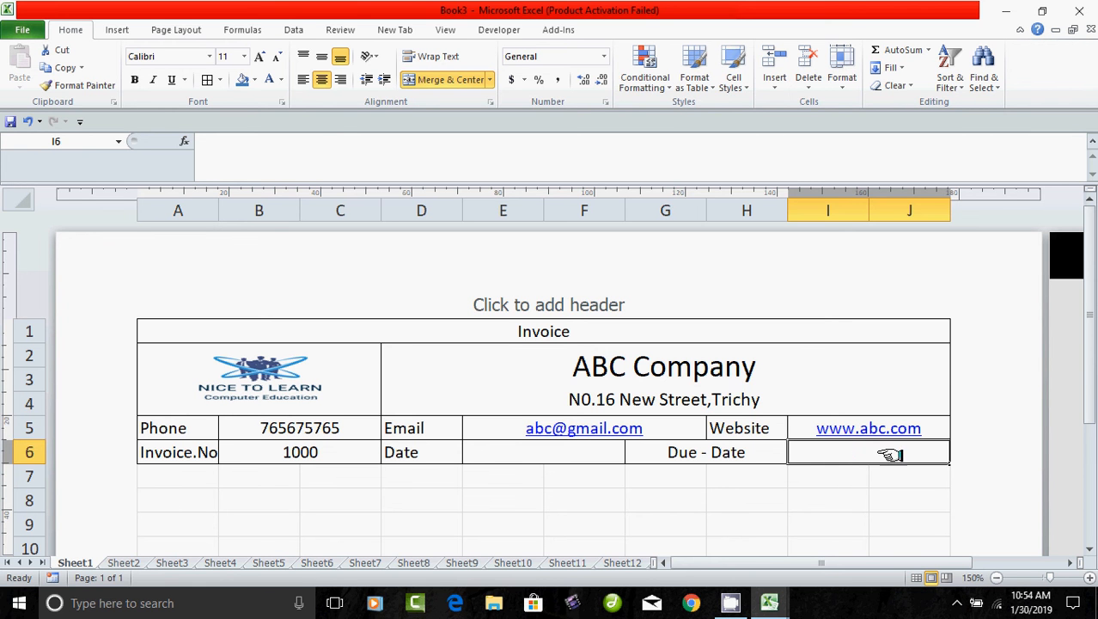
left_click(167, 482)
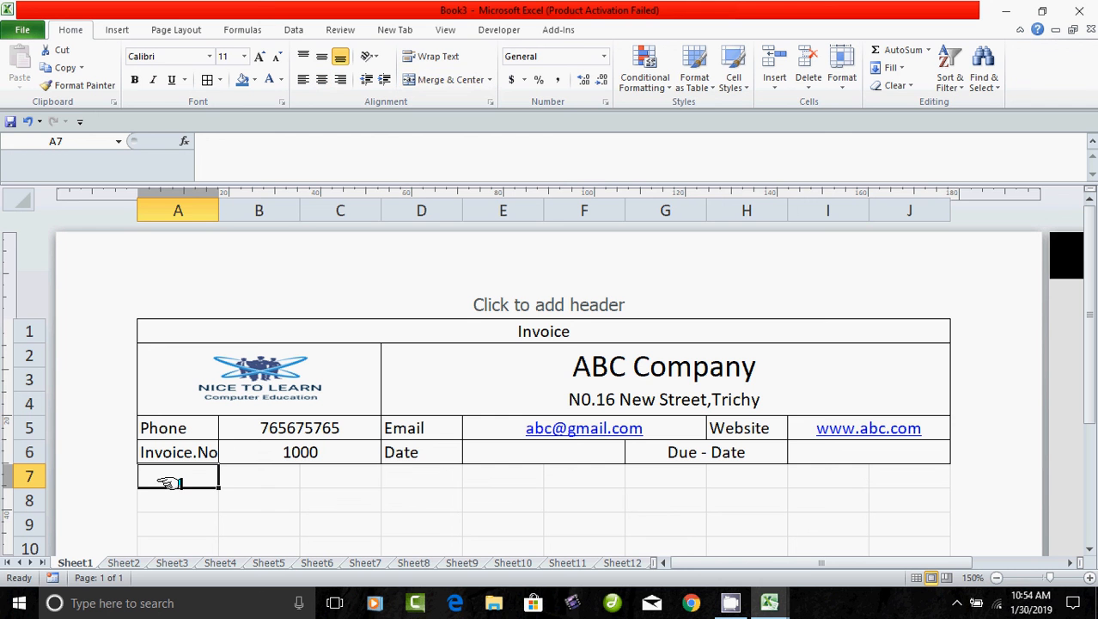
Merge A7:C7, D7:J7, A8:C8 and D8:J8 into label and entry cells.
left_click_drag(169, 482, 295, 480)
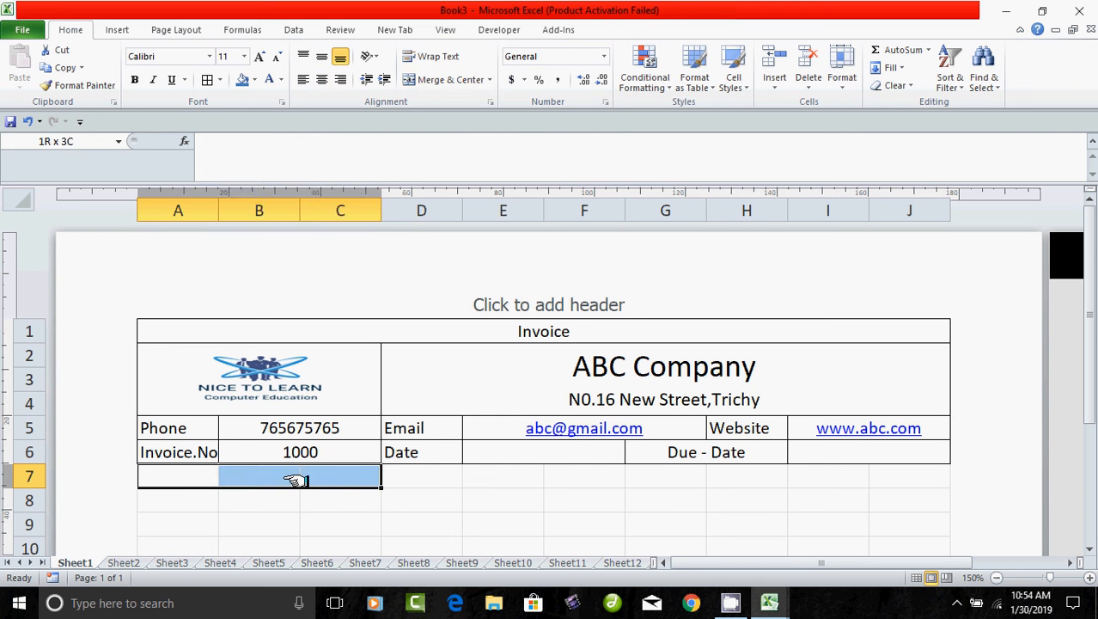
left_click(443, 79)
left_click_drag(405, 483, 847, 472)
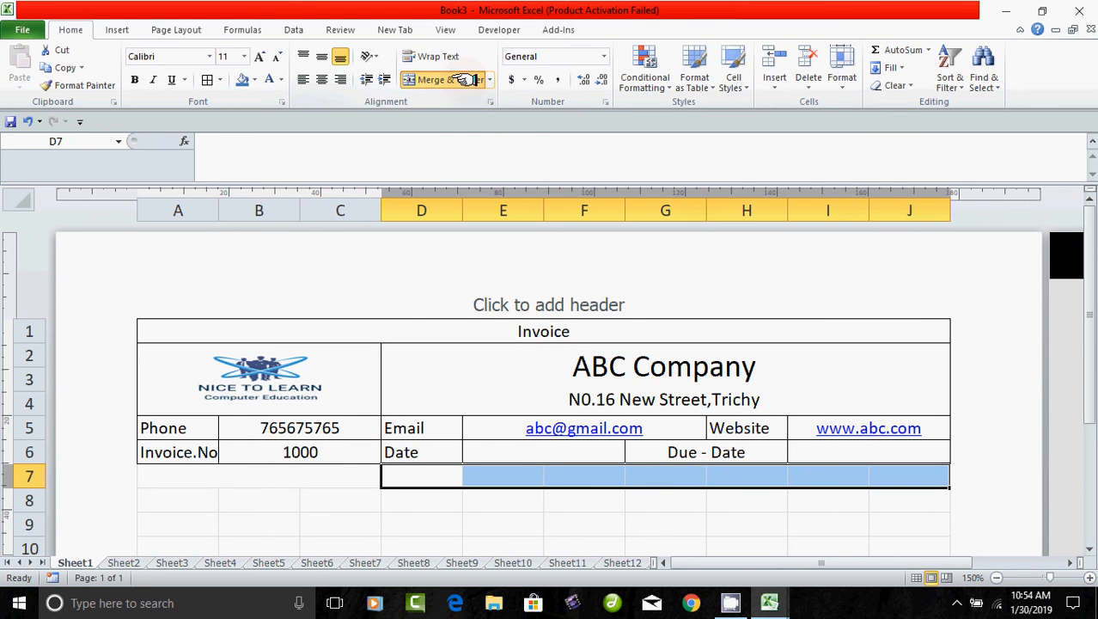
left_click(464, 79)
left_click(294, 497)
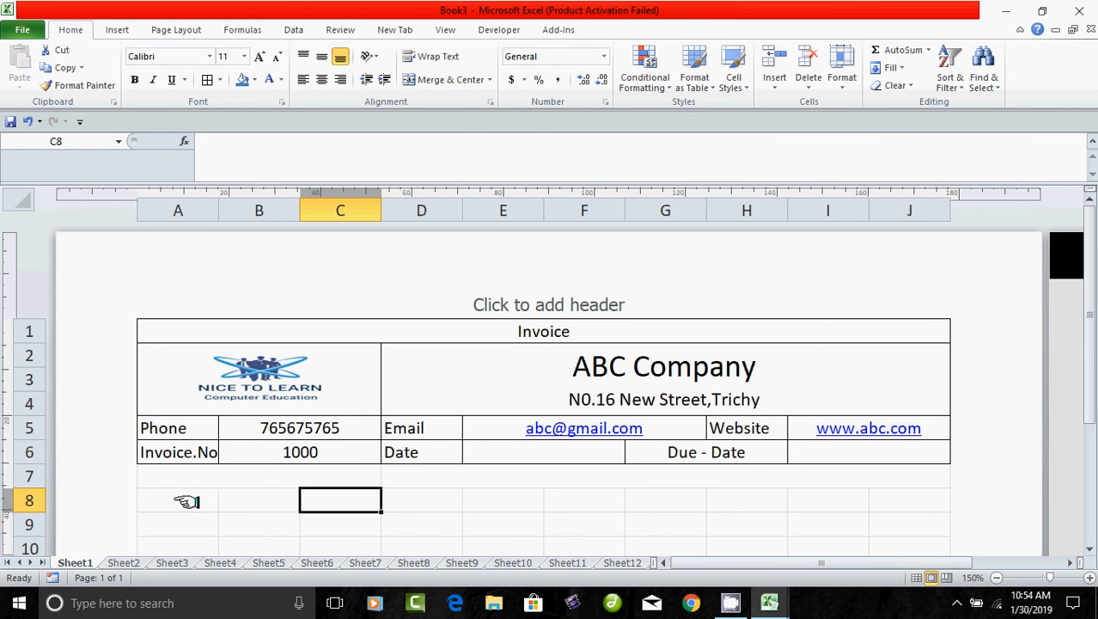
left_click_drag(190, 497, 319, 504)
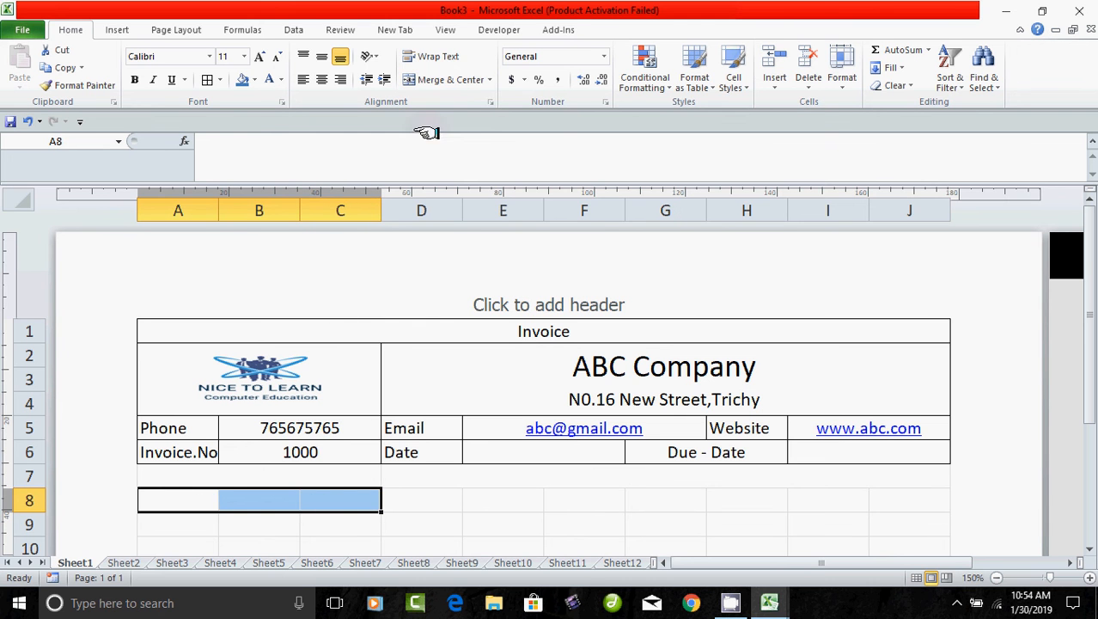
left_click(453, 79)
left_click_drag(416, 498, 851, 498)
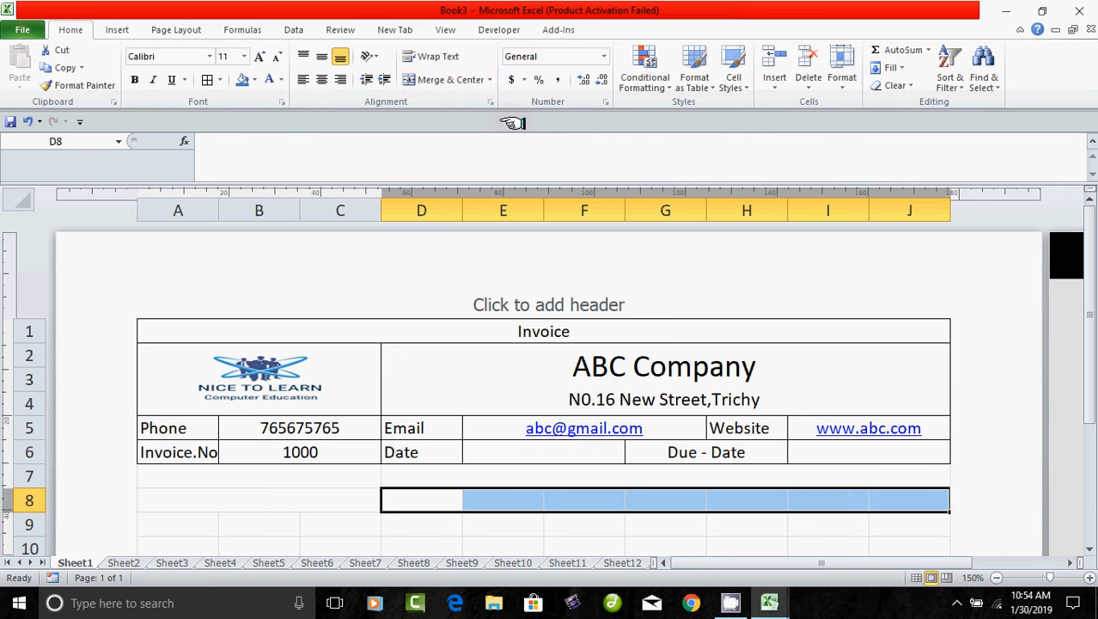
left_click(440, 79)
Enter the labels 'Customer Name' in A7 and 'Address' in A8.
left_click(292, 477)
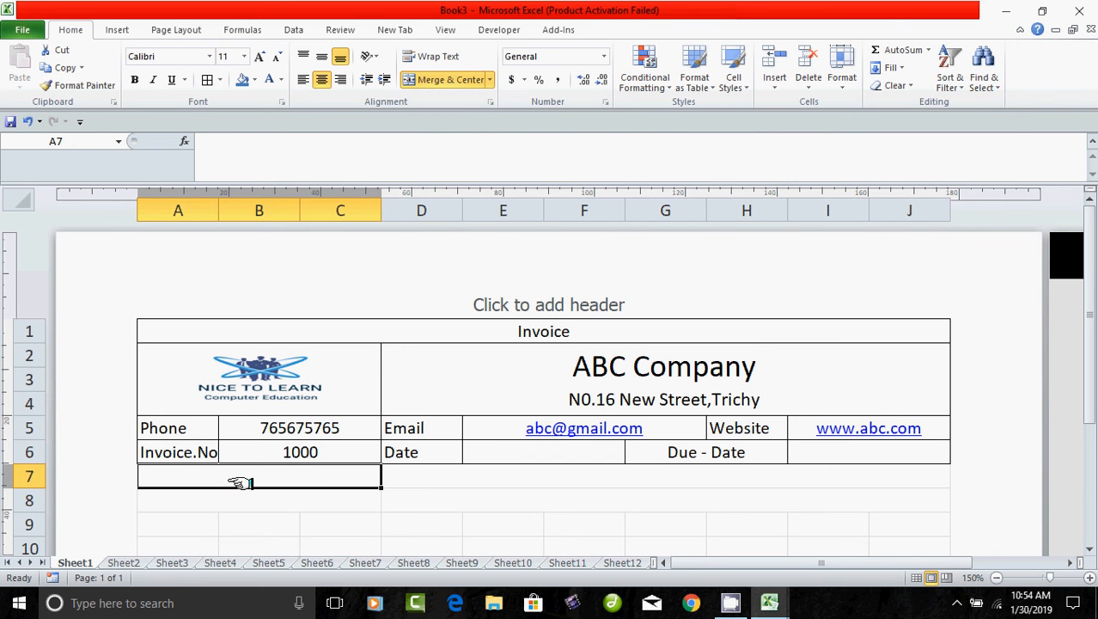
type("Customr")
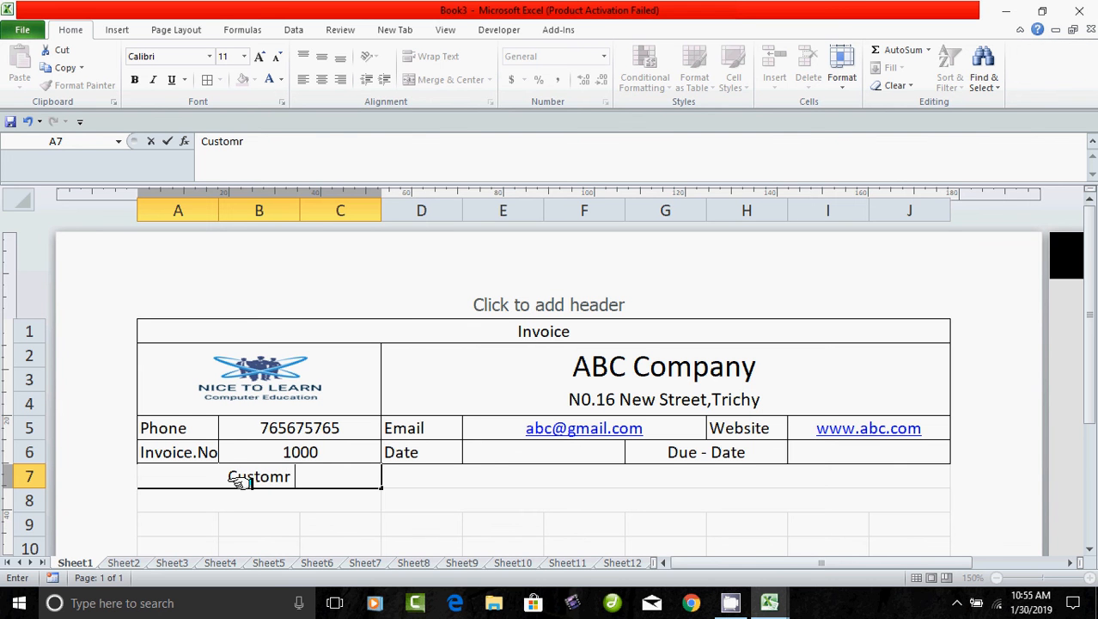
key("BackSpace")
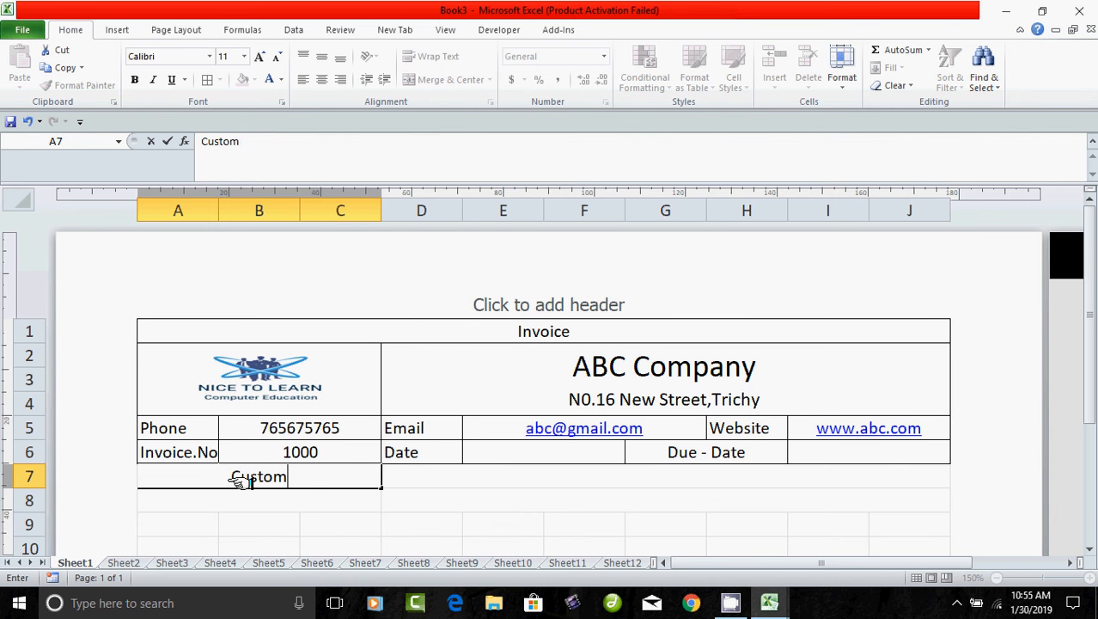
type("er Name")
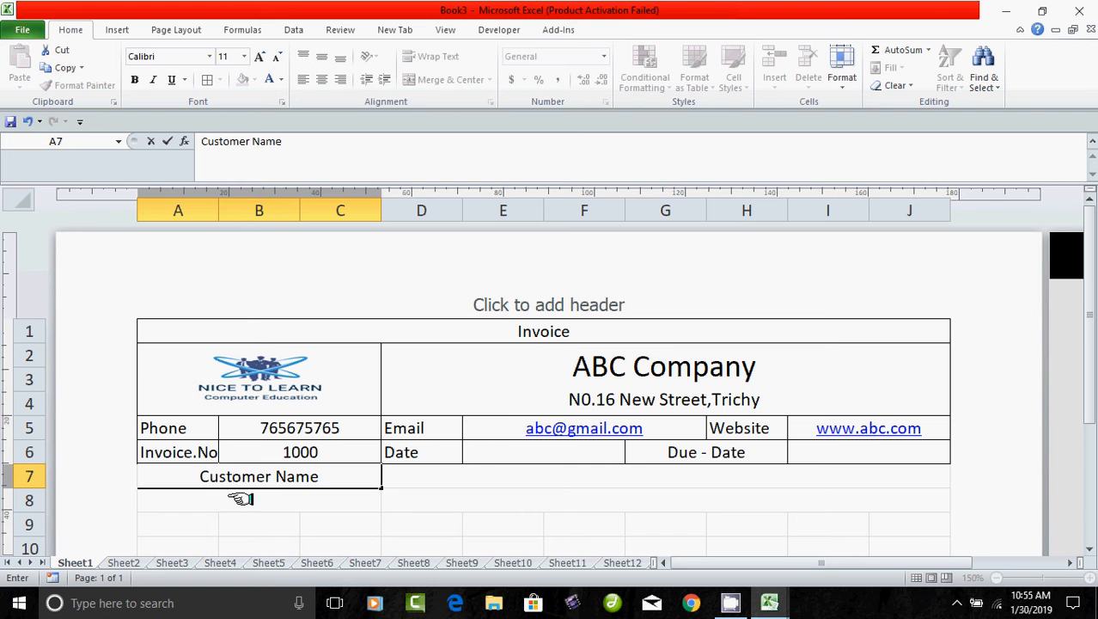
key("Return")
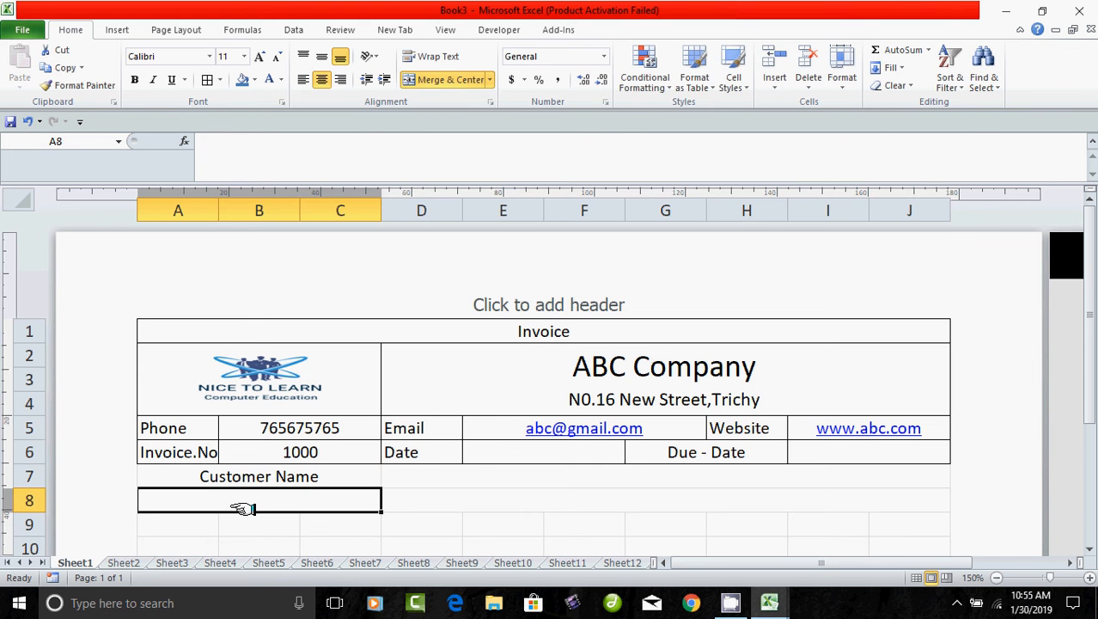
type("Address")
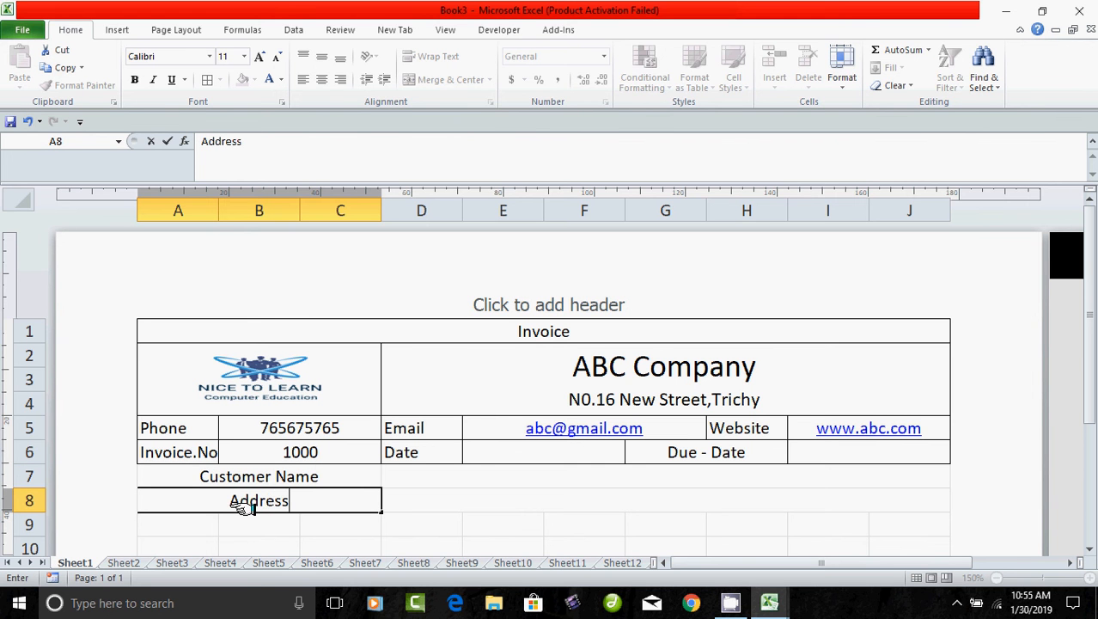
left_click(510, 476)
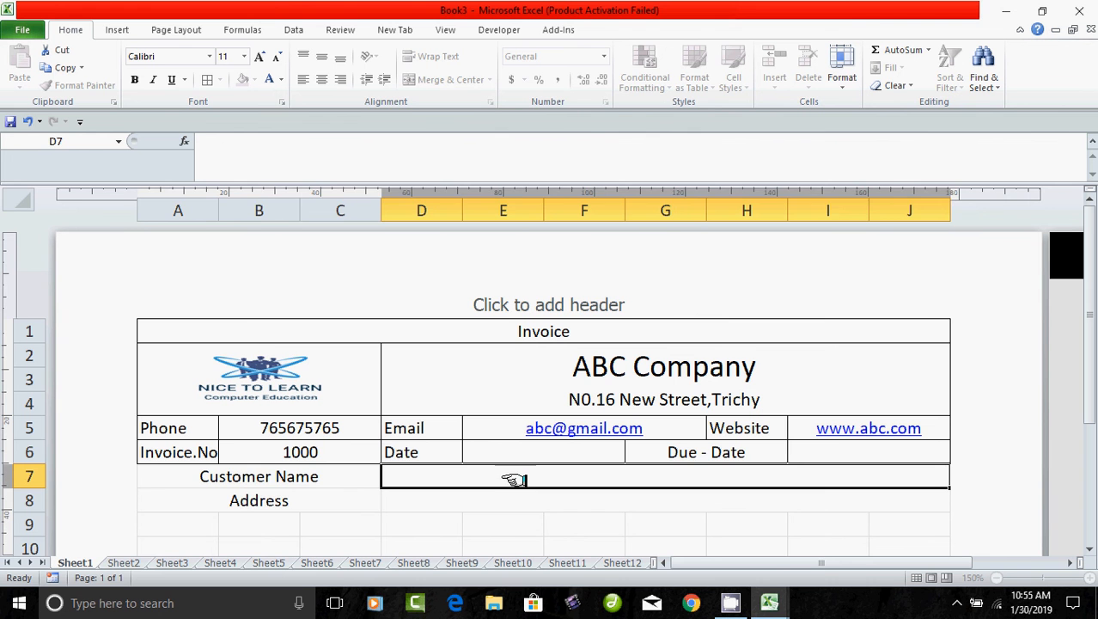
Apply All Borders to the customer rows A7:J8.
left_click(233, 476)
left_click_drag(233, 476, 689, 499)
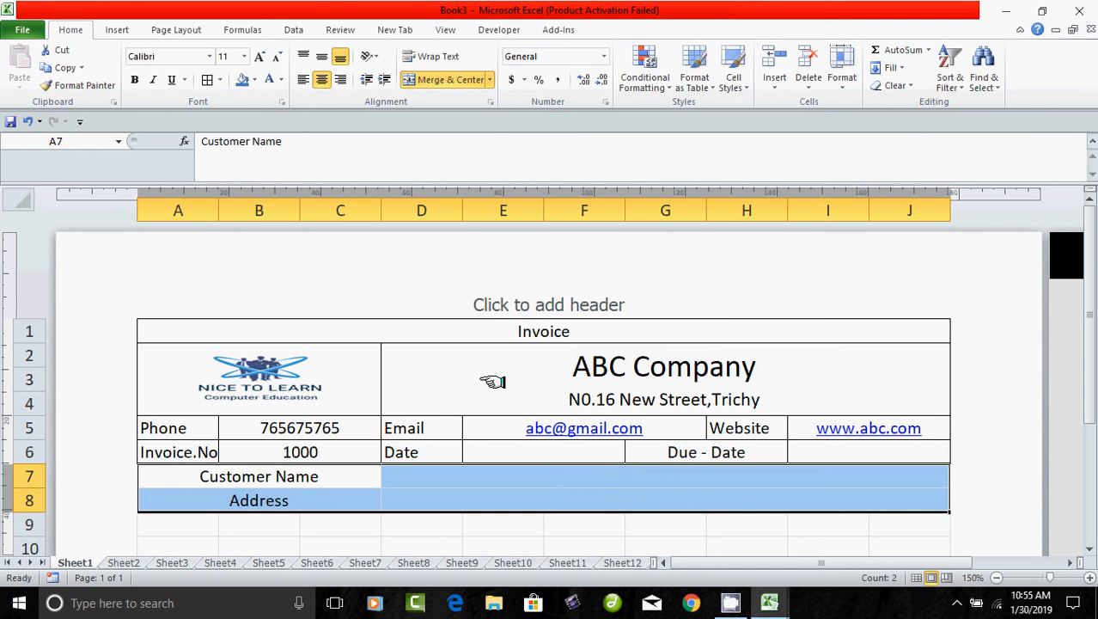
left_click(207, 79)
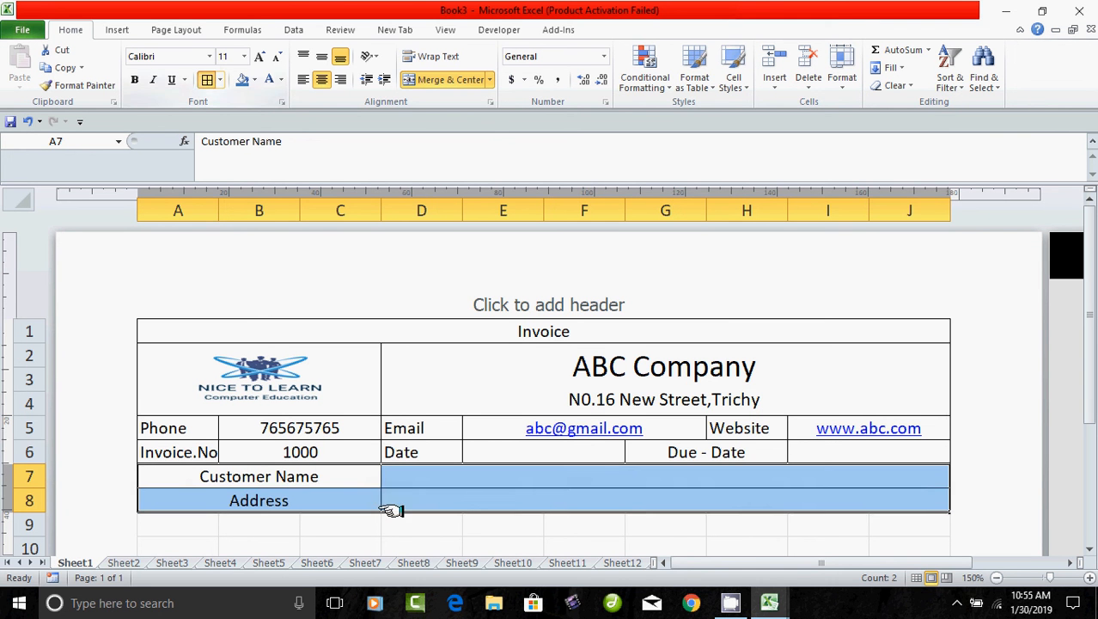
left_click(473, 524)
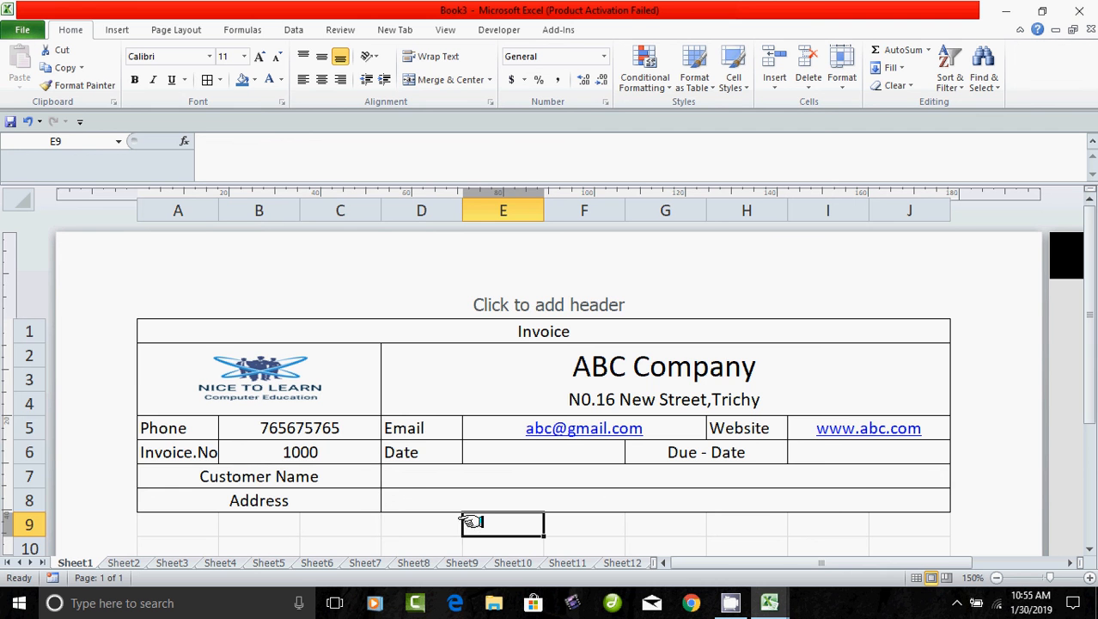
Apply All Borders to the header row A10:J10.
scroll(343, 510, "down", 3)
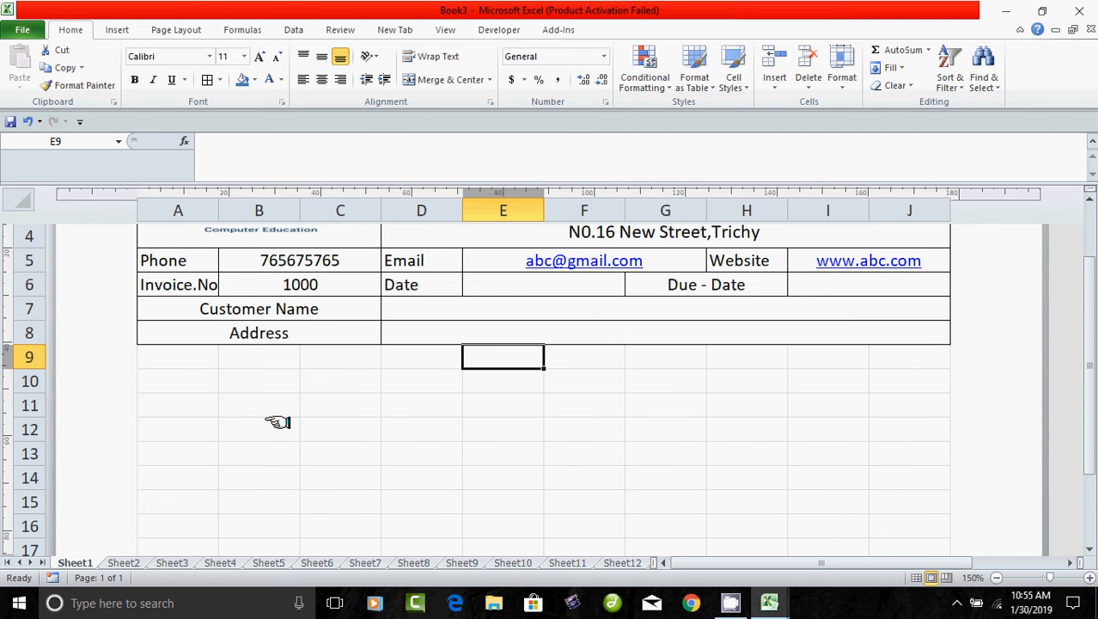
left_click(244, 358)
left_click_drag(174, 358, 846, 359)
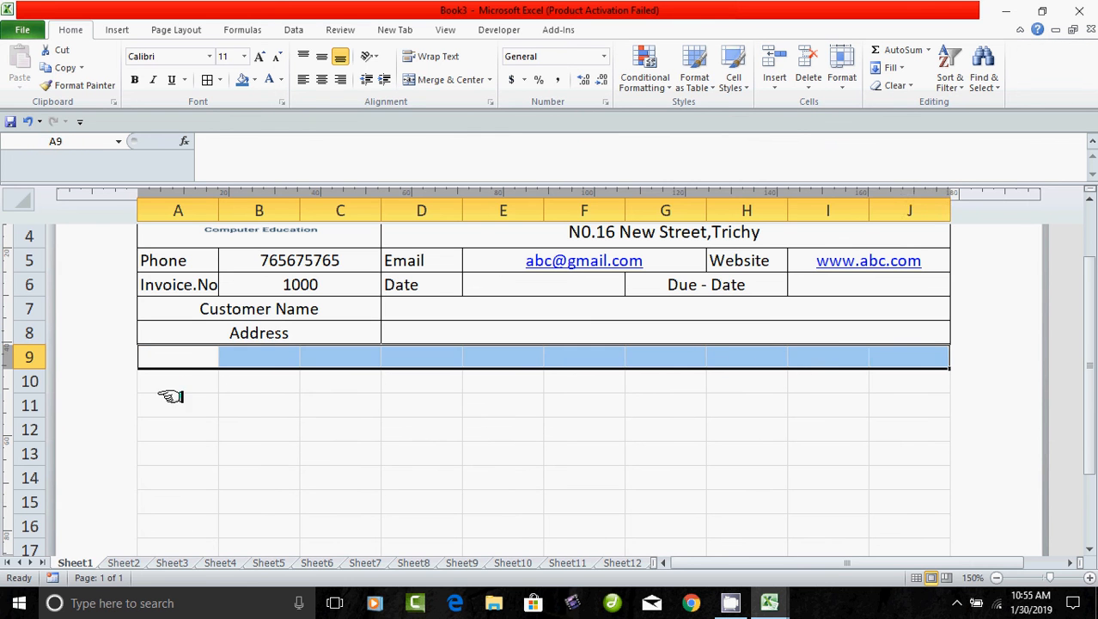
left_click_drag(169, 384, 839, 386)
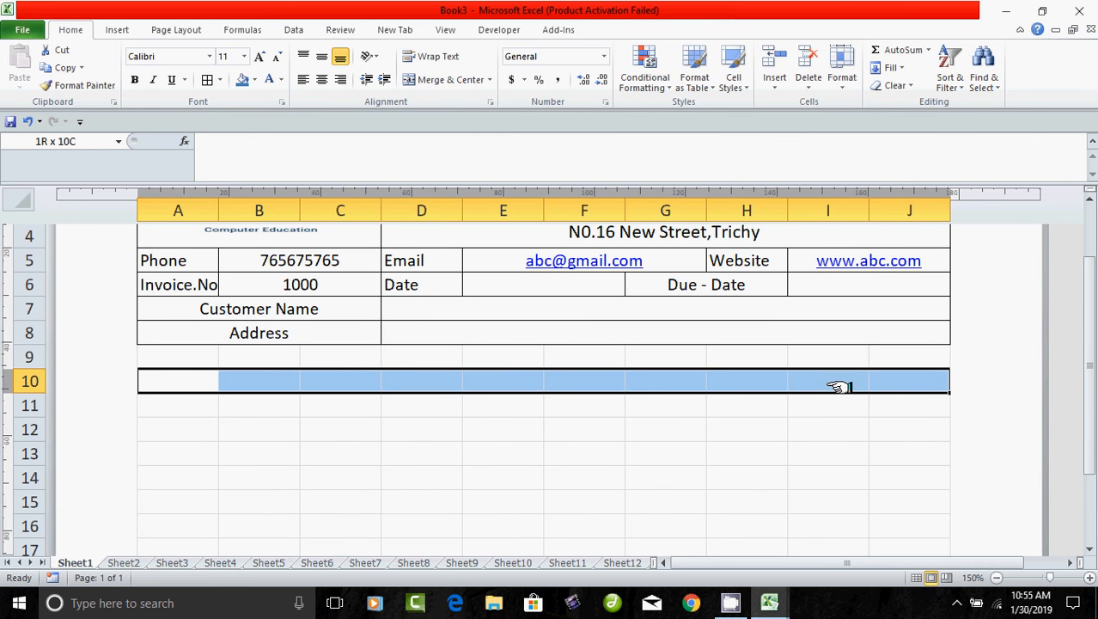
left_click(207, 79)
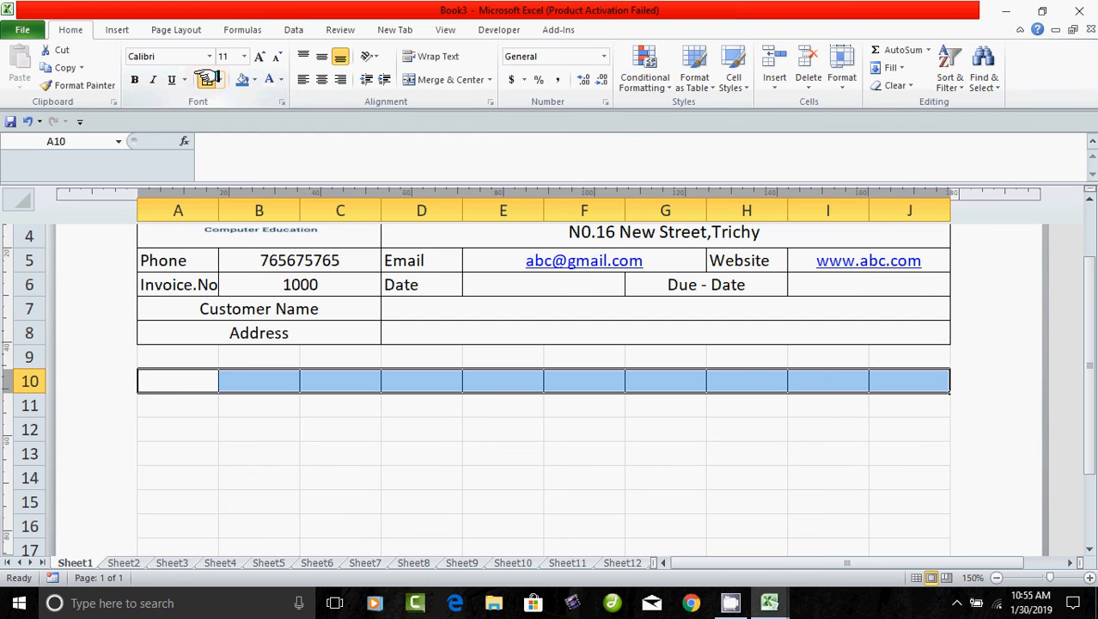
left_click_drag(176, 437, 211, 437)
Enter S.No. and Item-Code in A10:B10, then merge C10:F10 as 'Item Name'.
left_click_drag(177, 385, 180, 384)
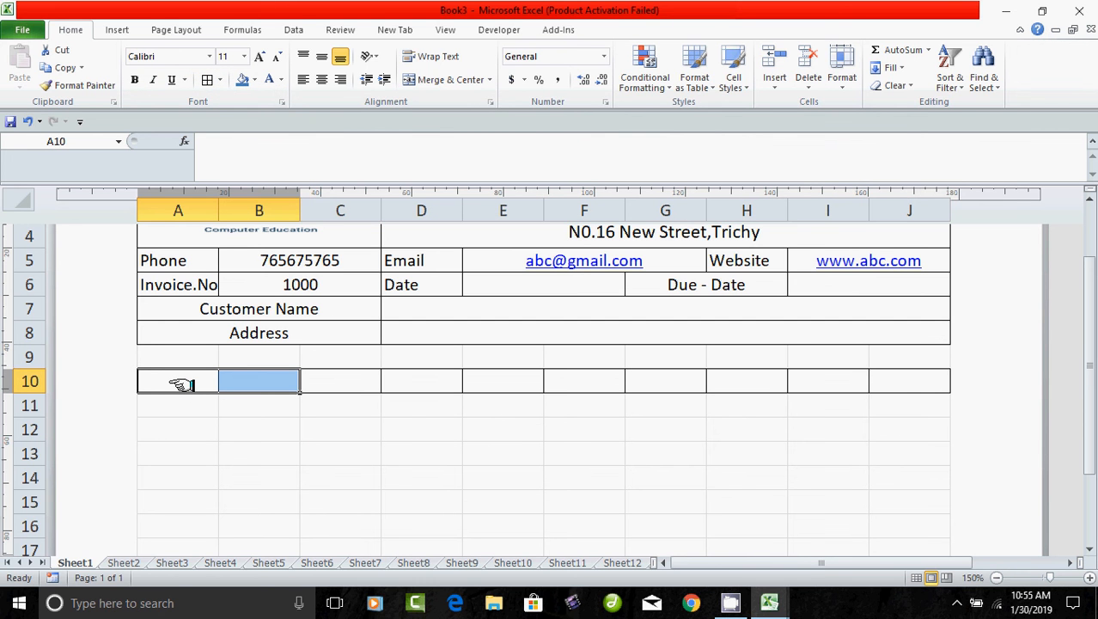
type("s")
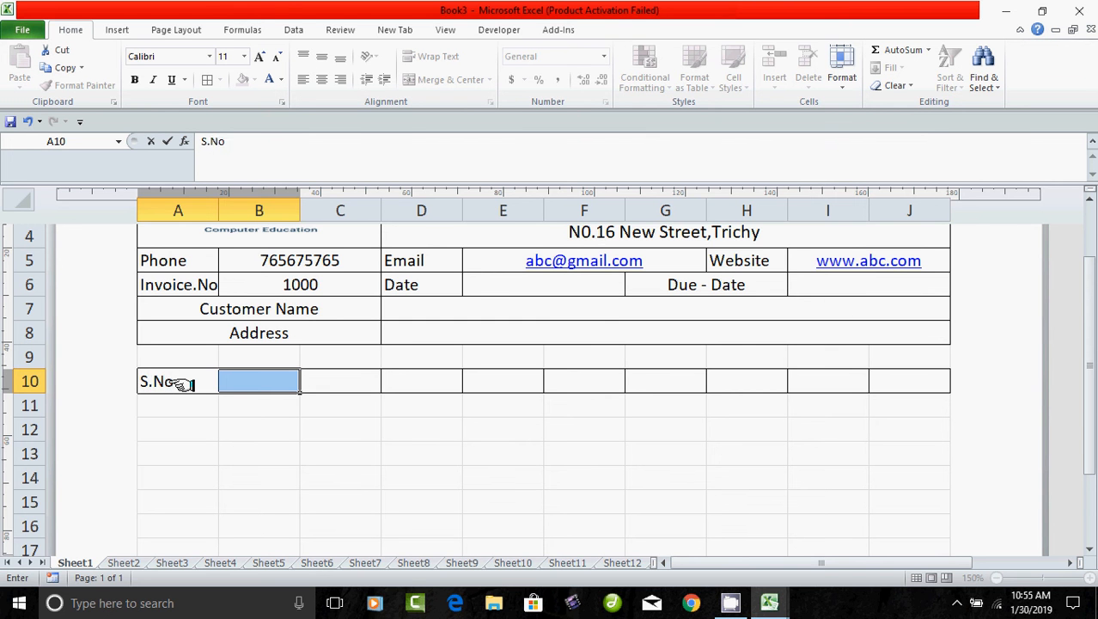
key("Tab")
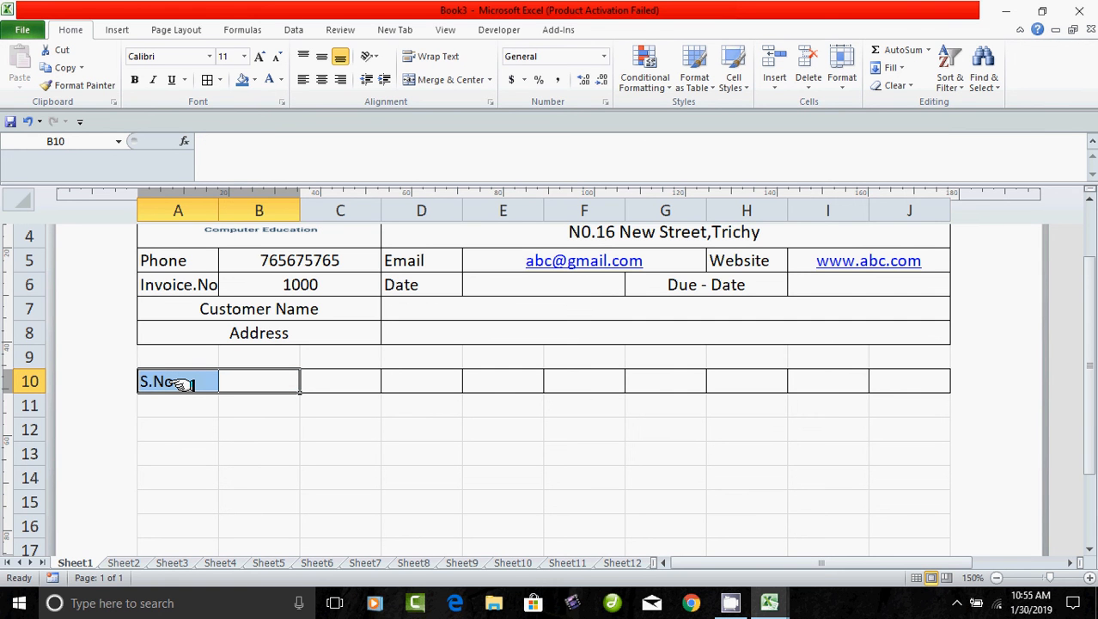
type("Item-Code")
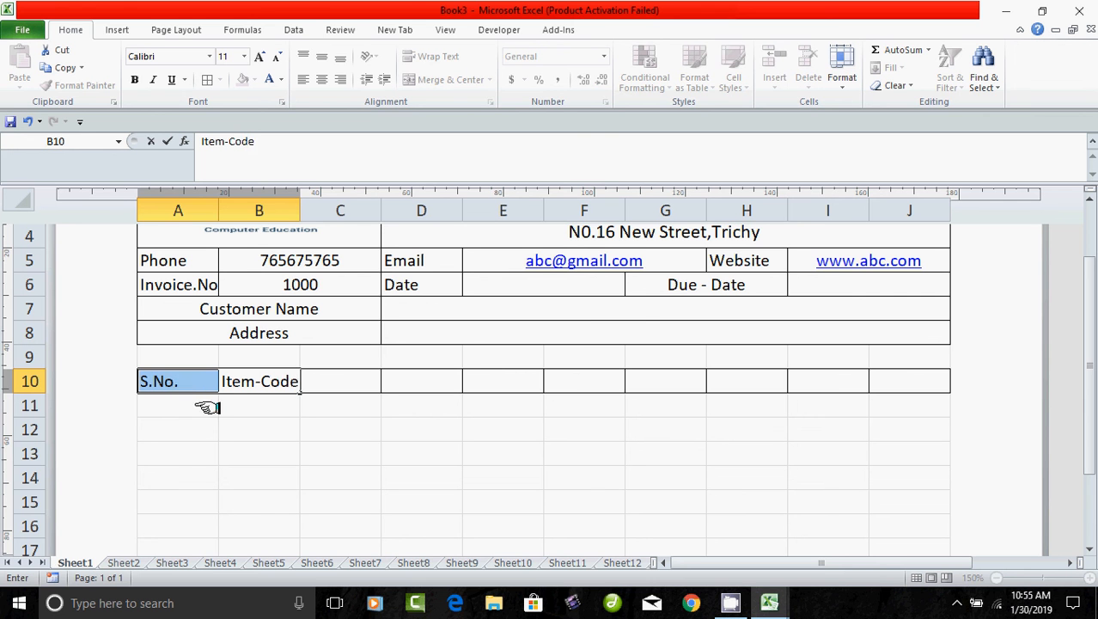
left_click(306, 466)
left_click_drag(336, 385, 533, 391)
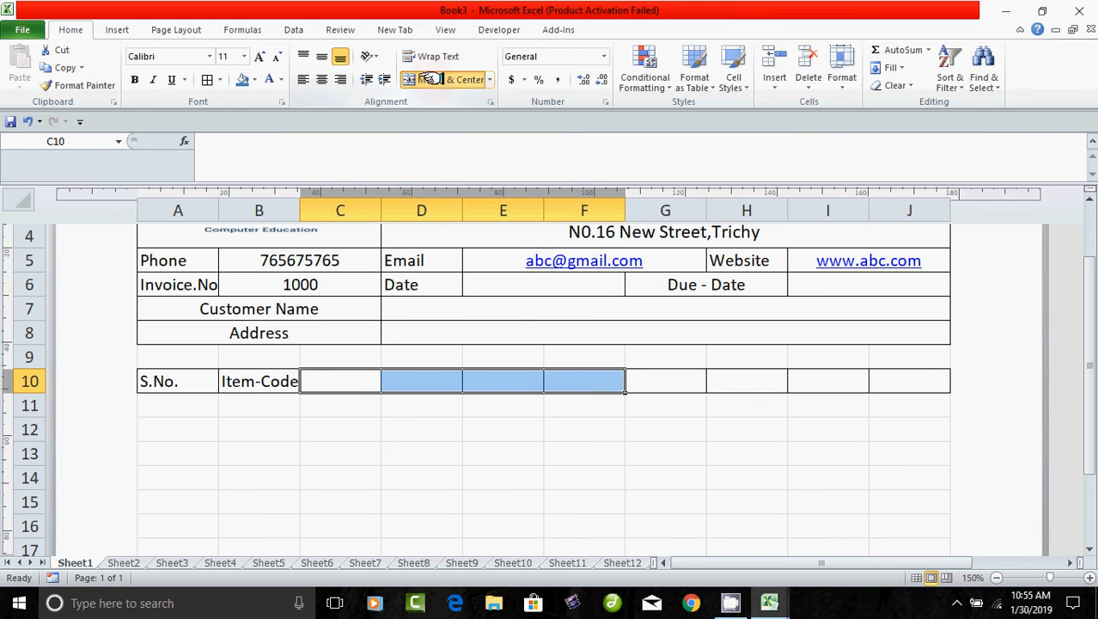
left_click(446, 79)
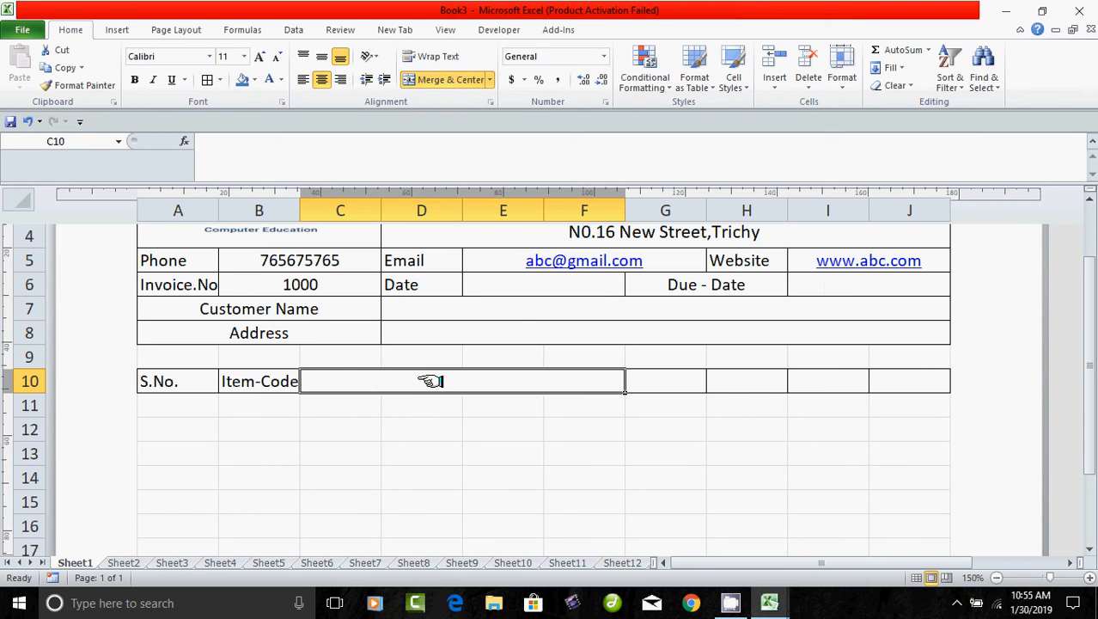
type("Item Name")
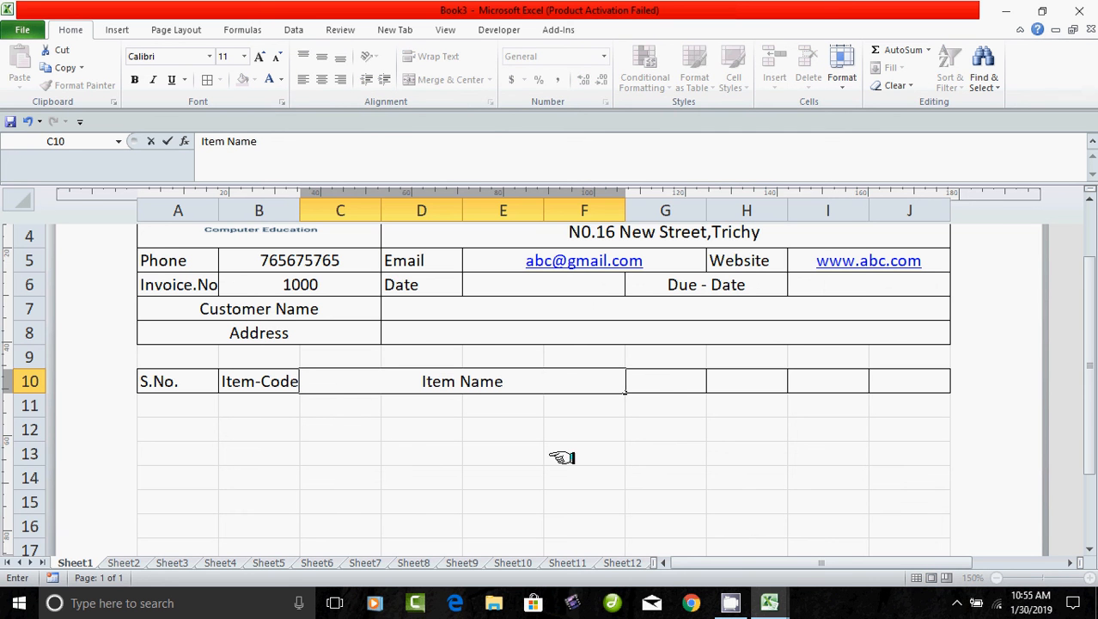
left_click_drag(563, 455, 662, 454)
Add the headings U/Price, Qty, Discount and Total in G10 through J10.
left_click_drag(657, 384, 671, 384)
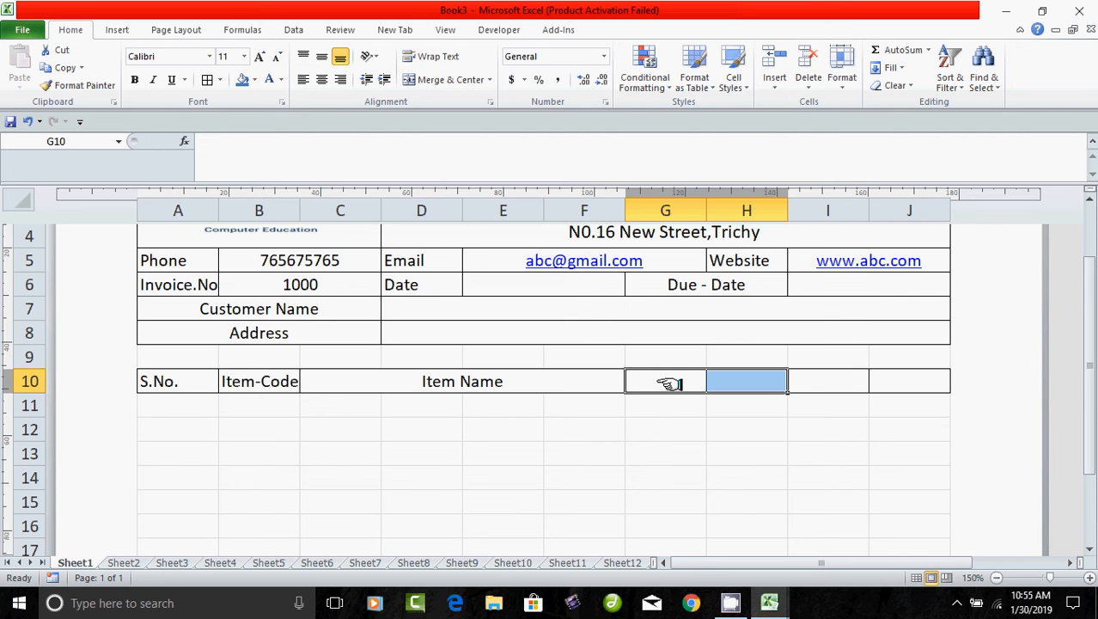
type("U/Price")
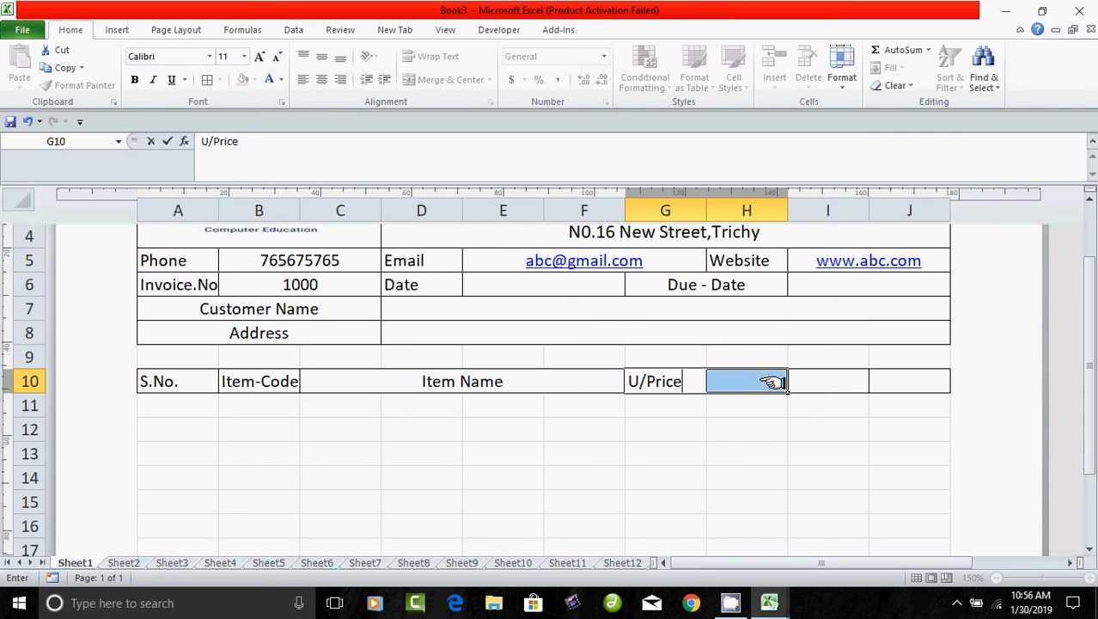
key("Tab")
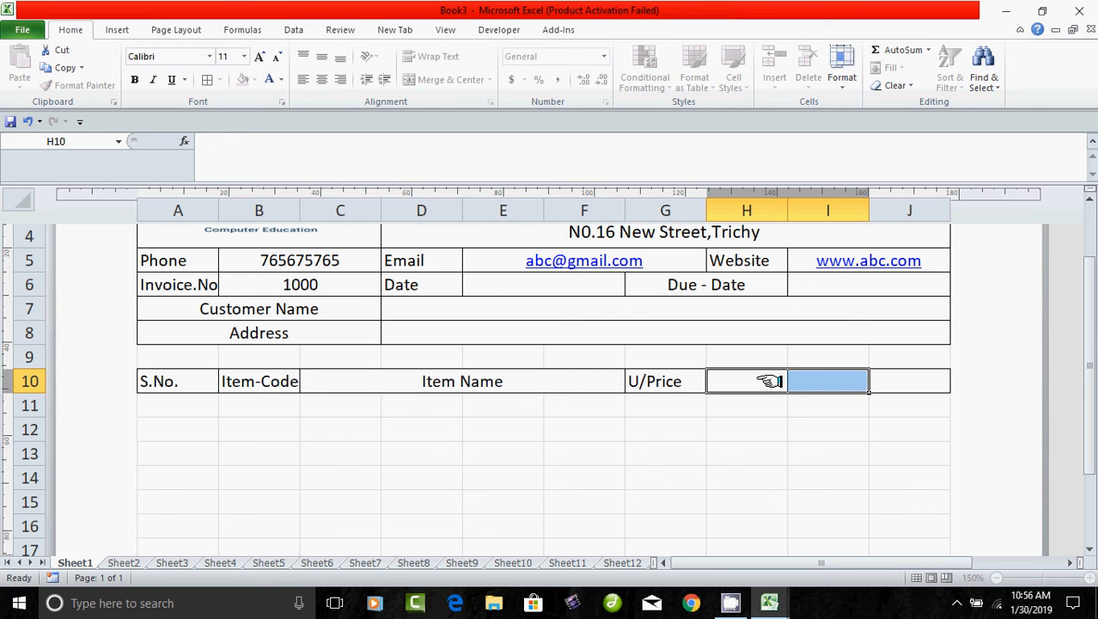
type("Qty")
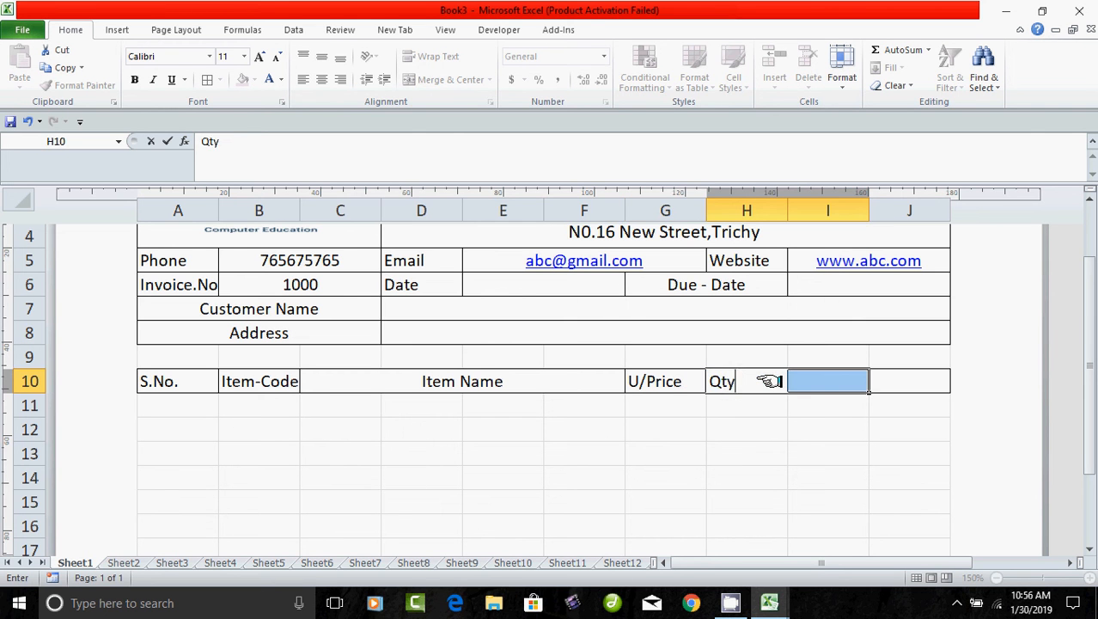
left_click(806, 449)
left_click(818, 384)
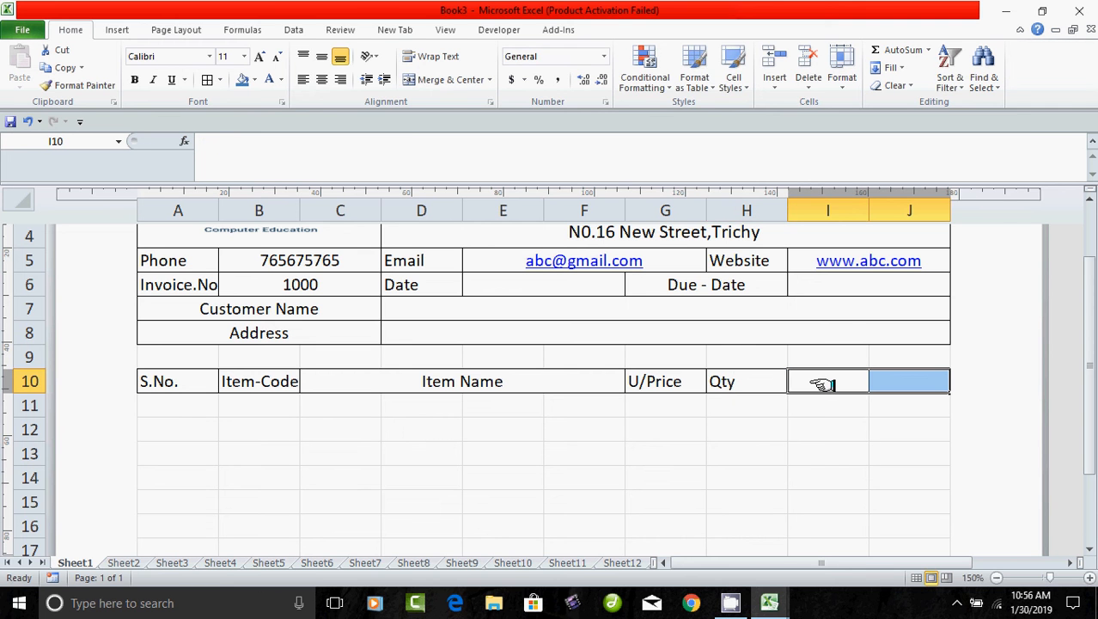
type("D")
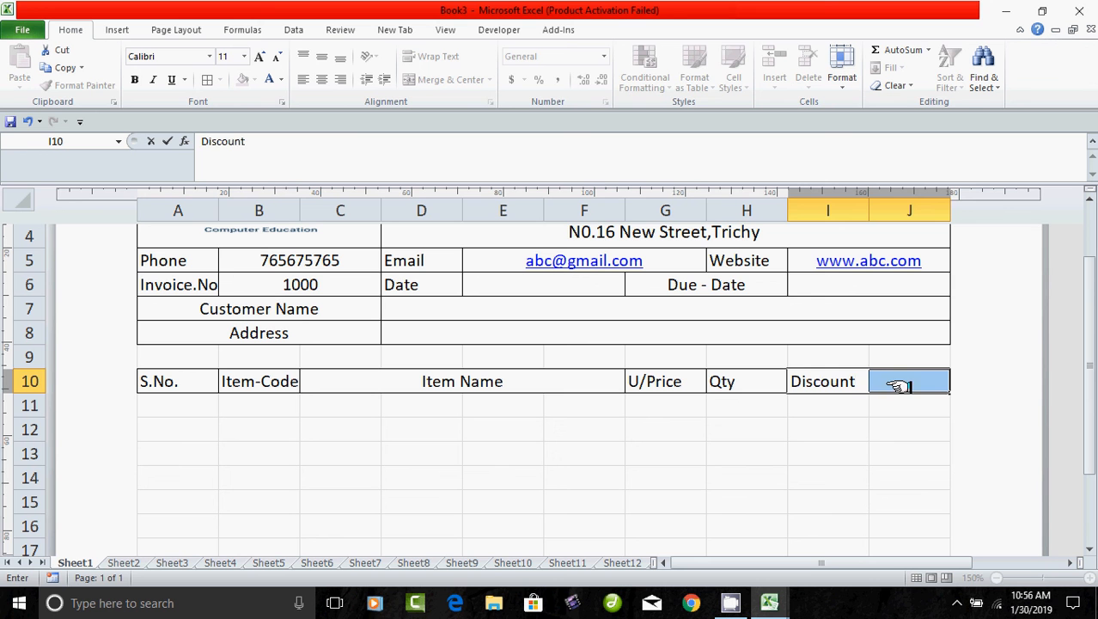
type("iscount")
left_click(907, 427)
left_click(906, 382)
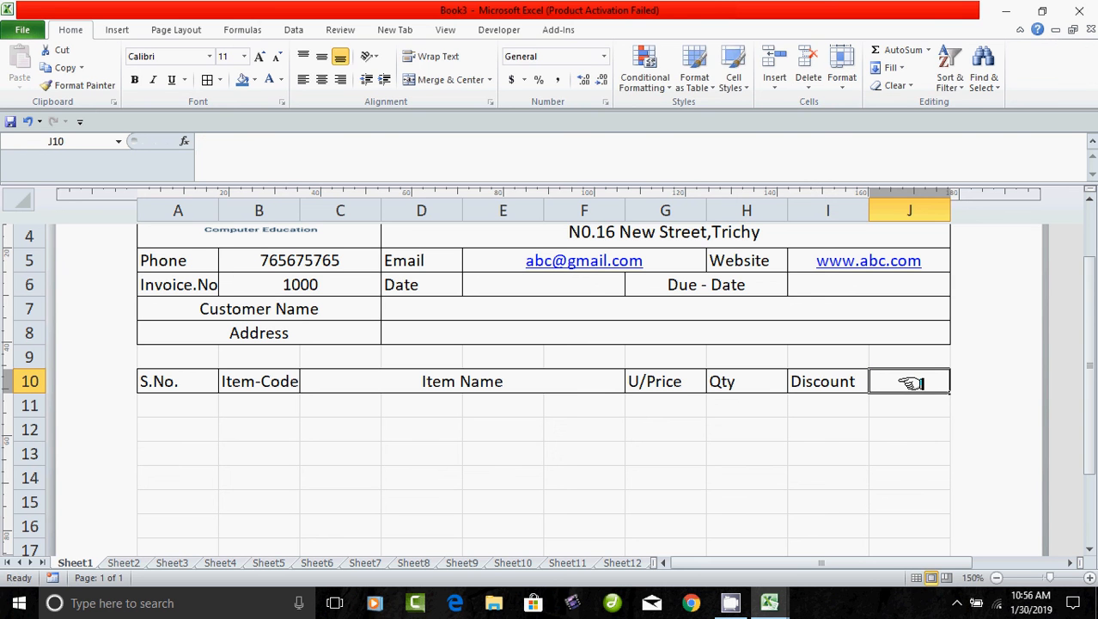
type("Total")
left_click(808, 472)
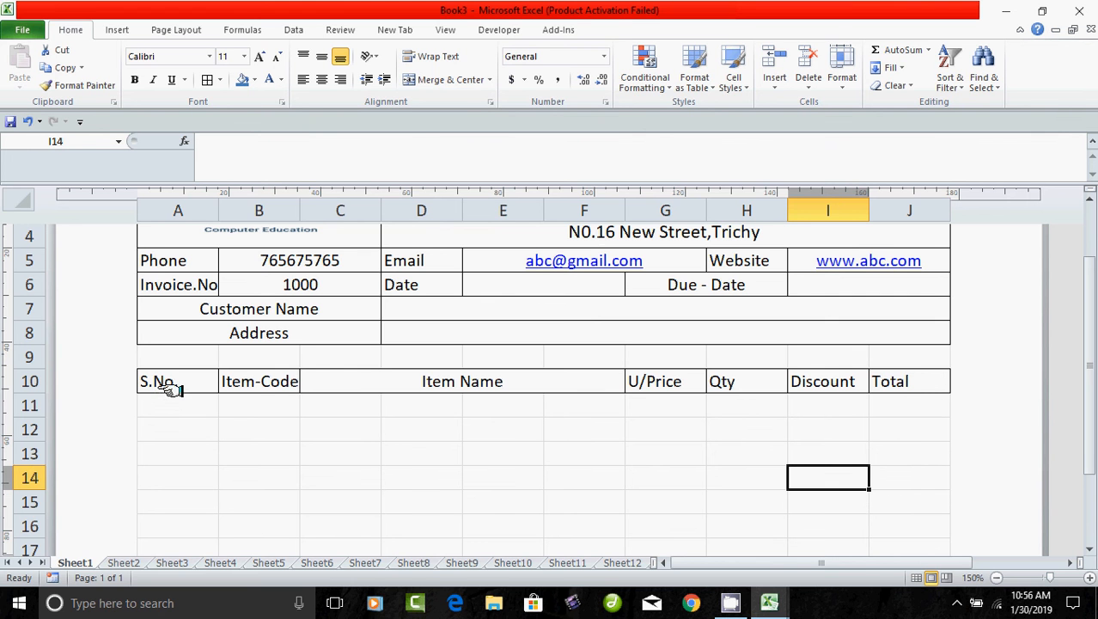
Apply All Borders to the whole item table range A10:J38.
left_click_drag(172, 386, 894, 460)
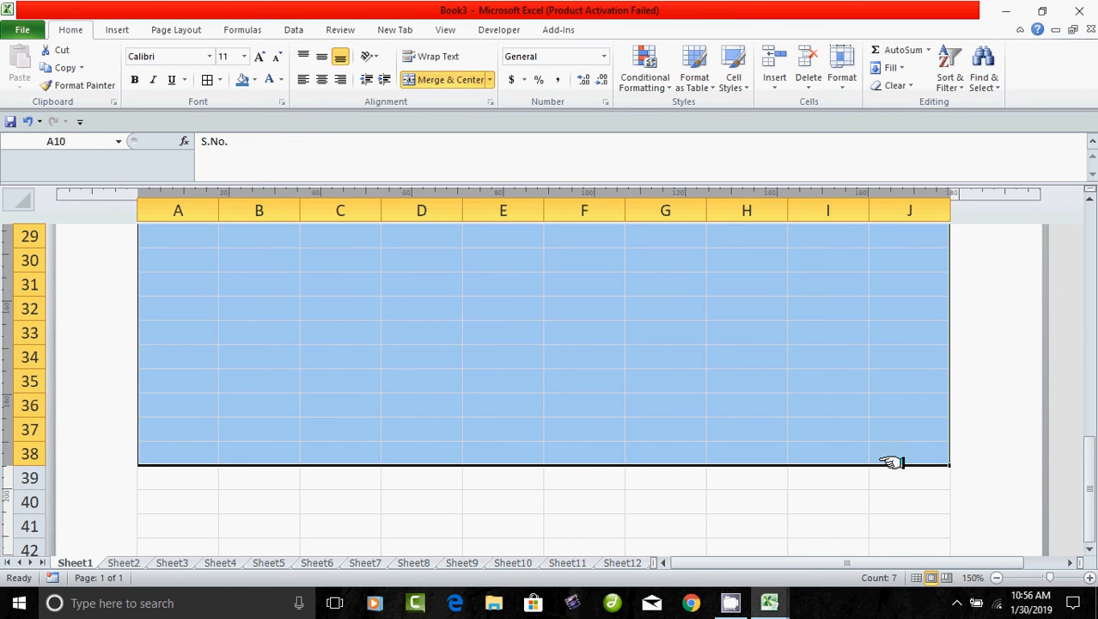
left_click(207, 79)
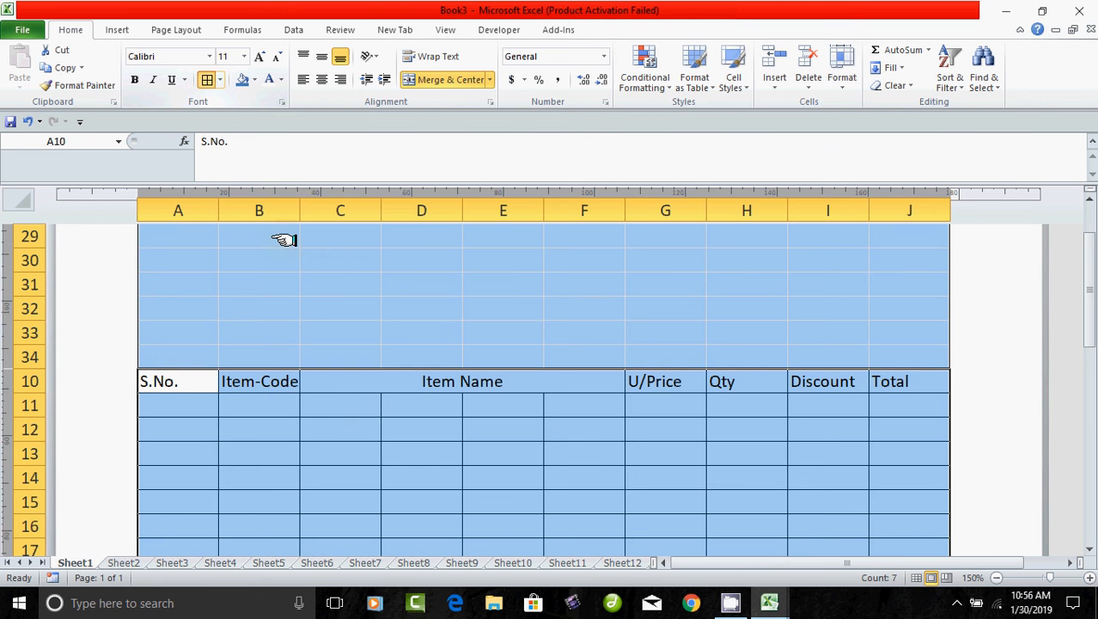
scroll(358, 404, "down", 7)
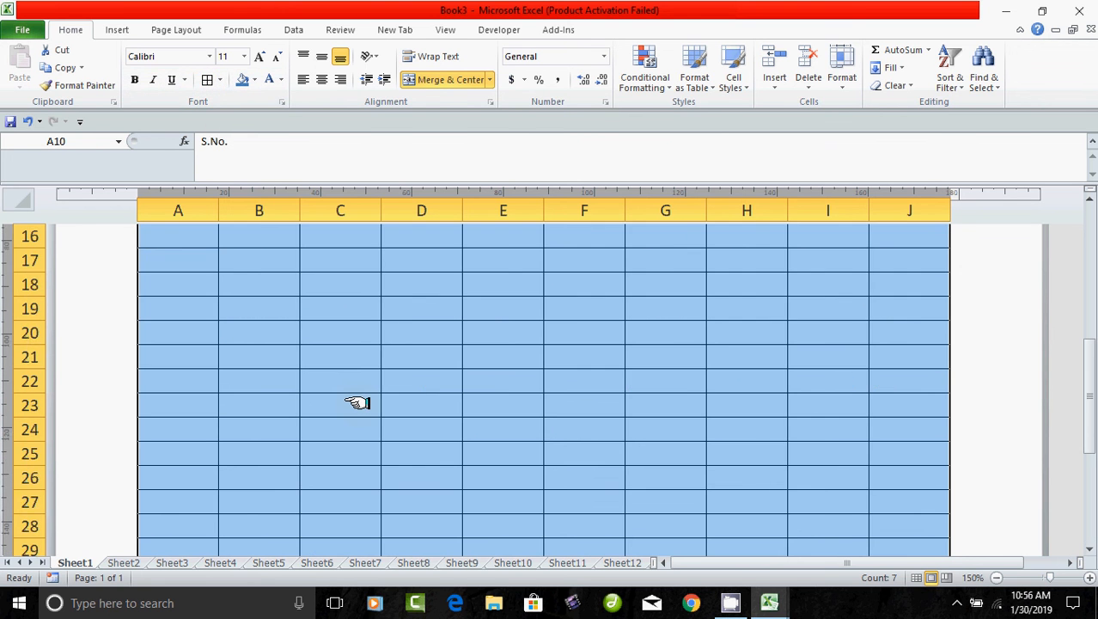
left_click_drag(358, 403, 383, 405)
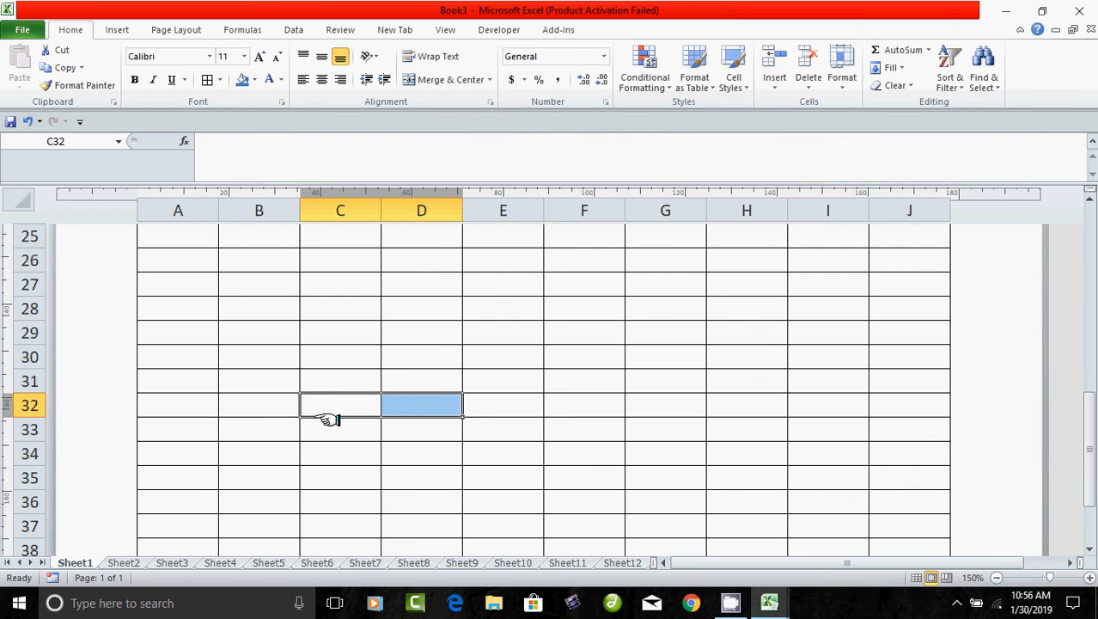
scroll(326, 419, "up", 6)
left_click_drag(180, 335, 339, 335)
left_click_drag(258, 404, 340, 402)
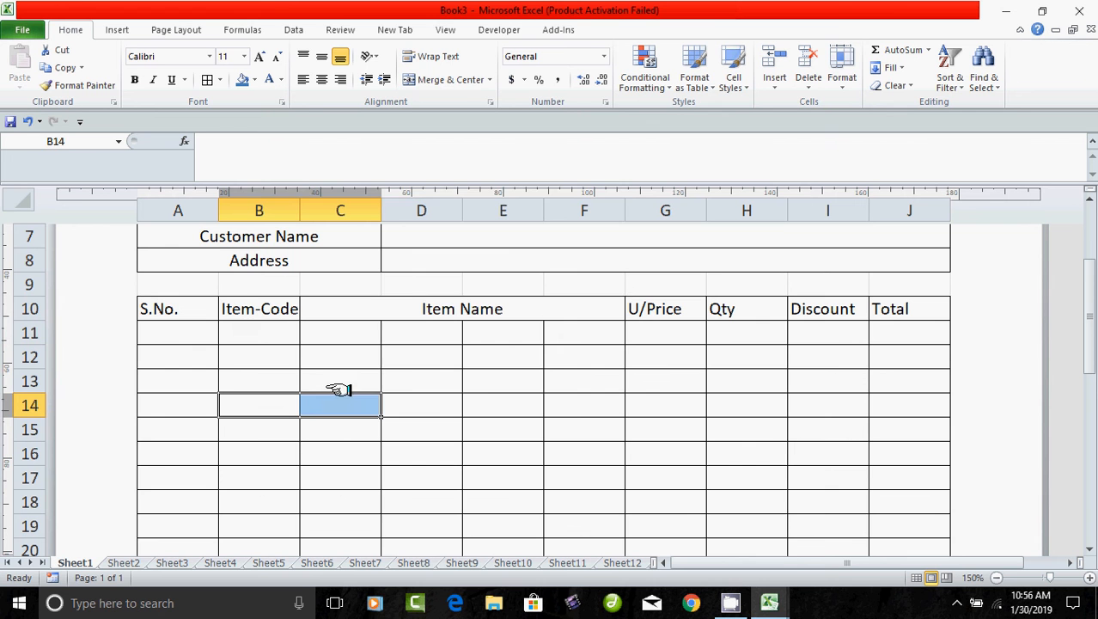
Merge C11:F11 into one Item Name cell with Merge & Center.
left_click(425, 306)
left_click_drag(360, 334, 564, 336)
left_click_drag(471, 400, 503, 380)
left_click_drag(348, 337, 559, 341)
left_click(491, 400)
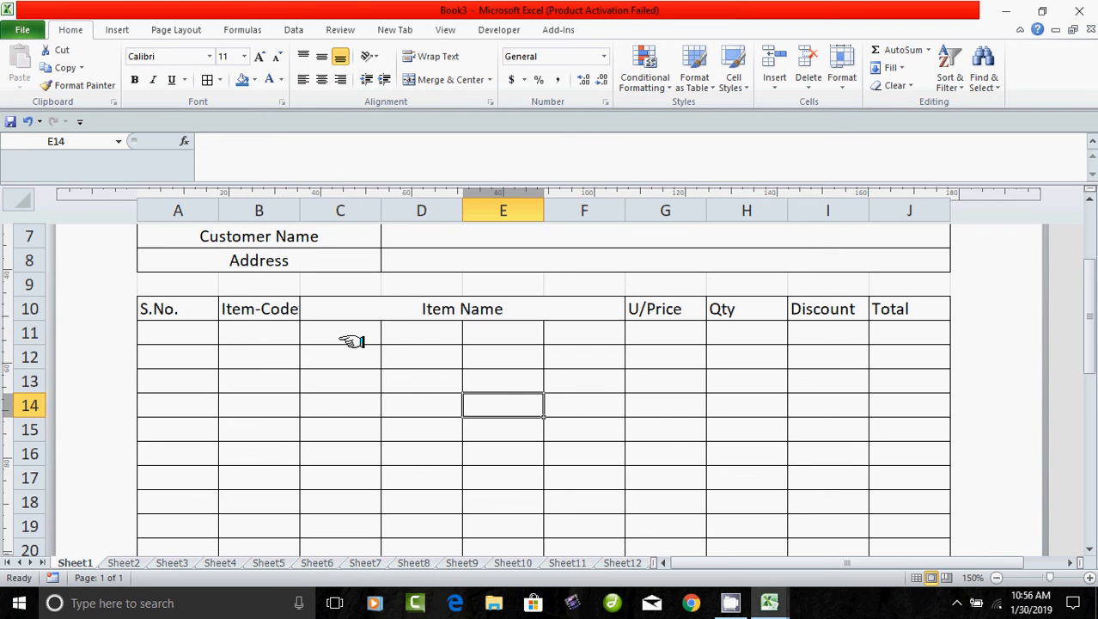
left_click_drag(351, 341, 554, 337)
left_click_drag(509, 430, 584, 429)
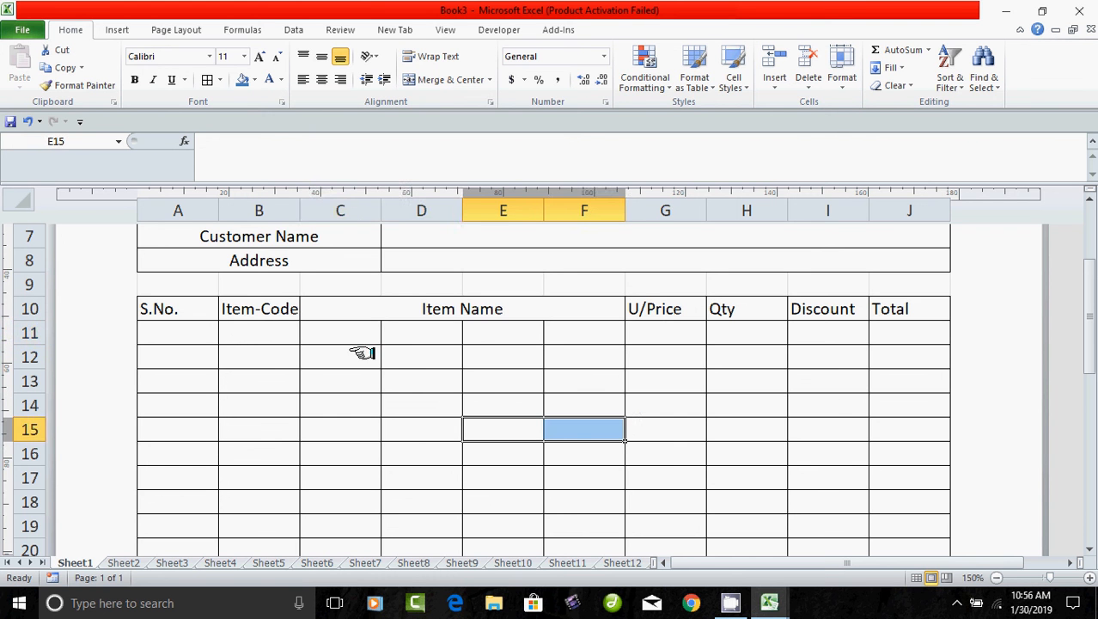
left_click_drag(352, 335, 527, 337)
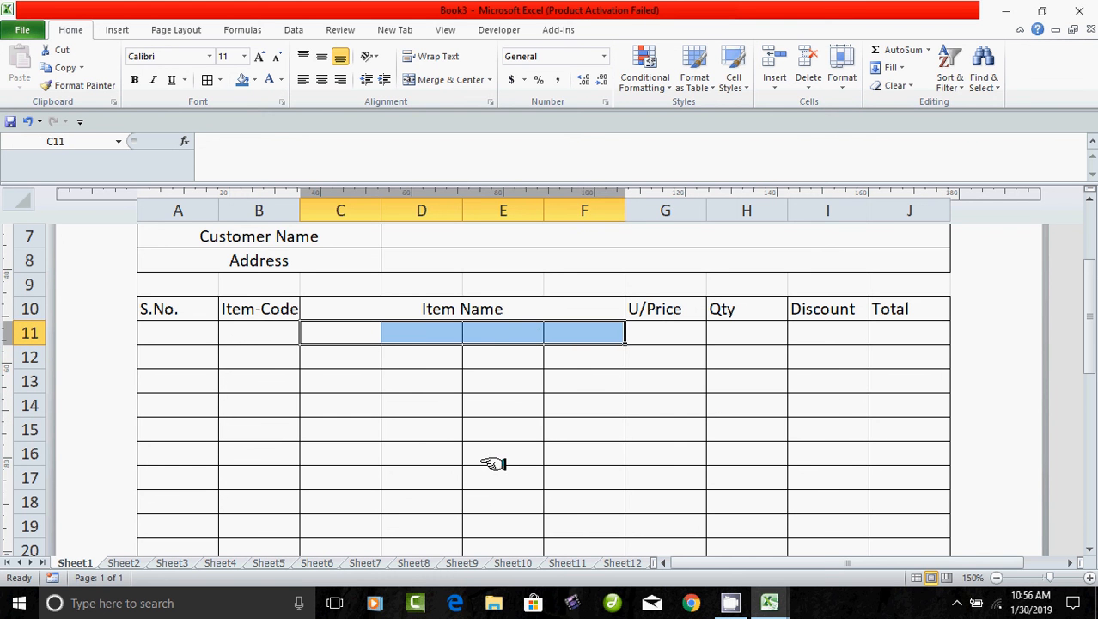
left_click_drag(439, 449, 503, 453)
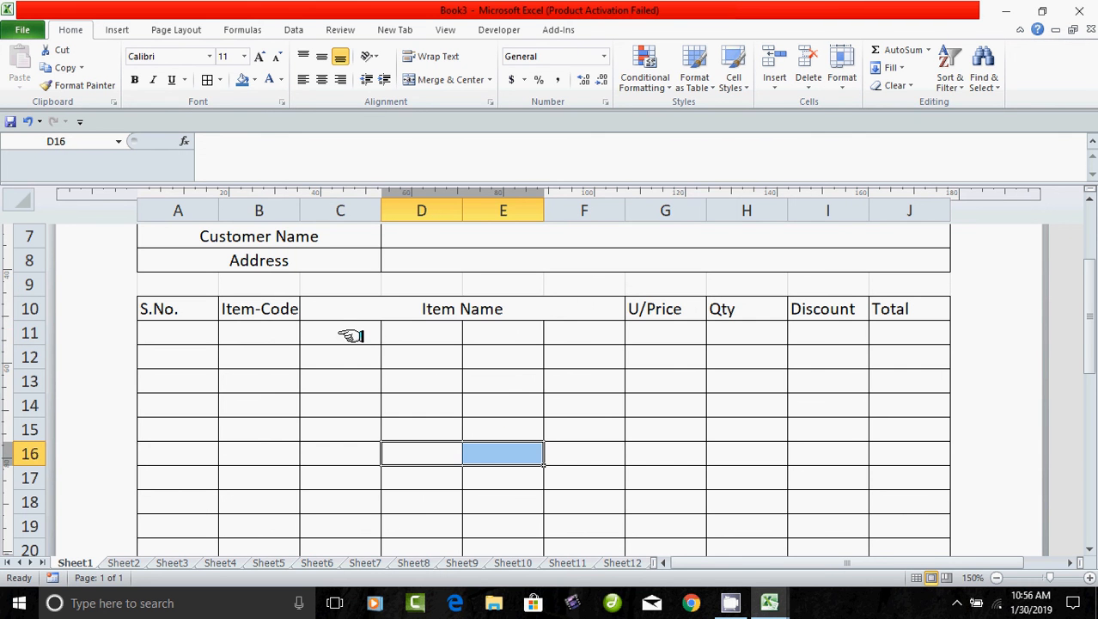
left_click_drag(350, 334, 563, 336)
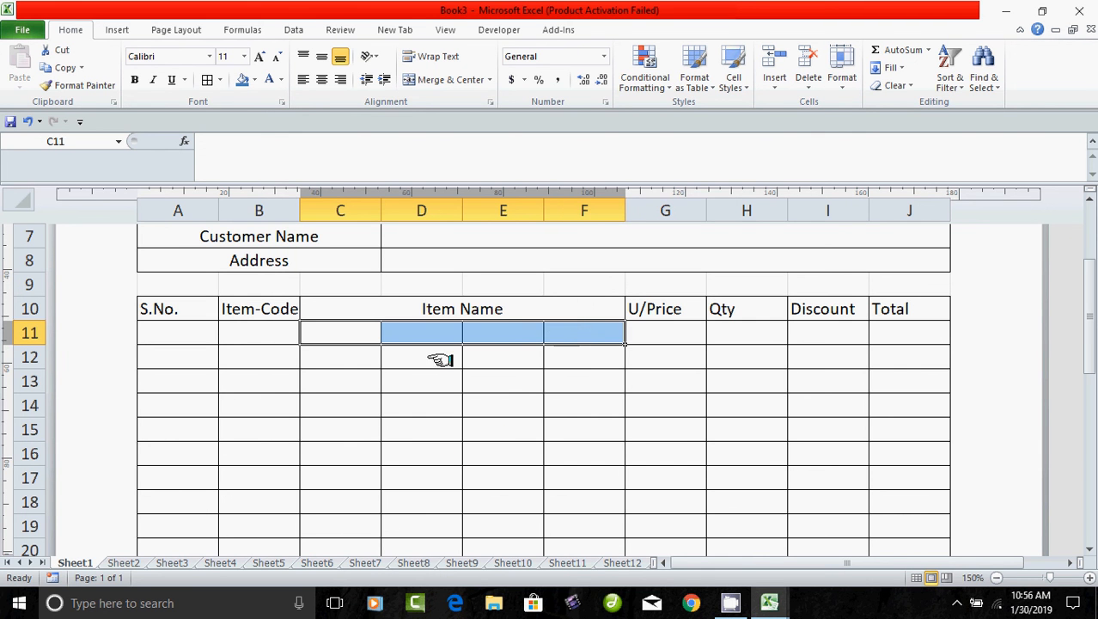
left_click(448, 80)
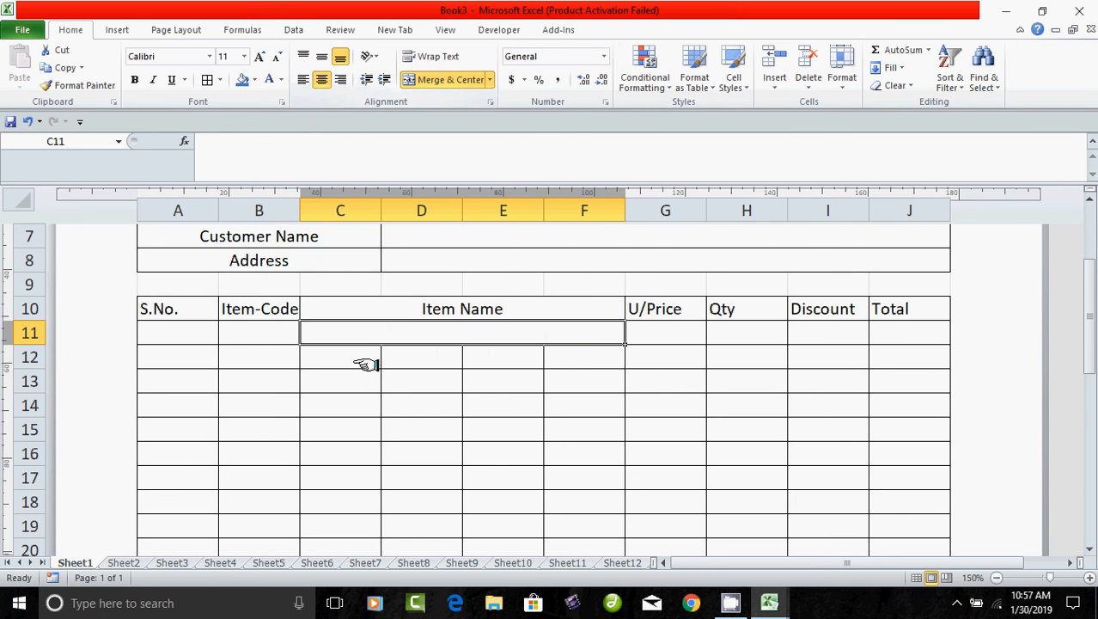
Repeat the C:F merge with F4 on rows 12 through 17.
left_click_drag(342, 363, 528, 366)
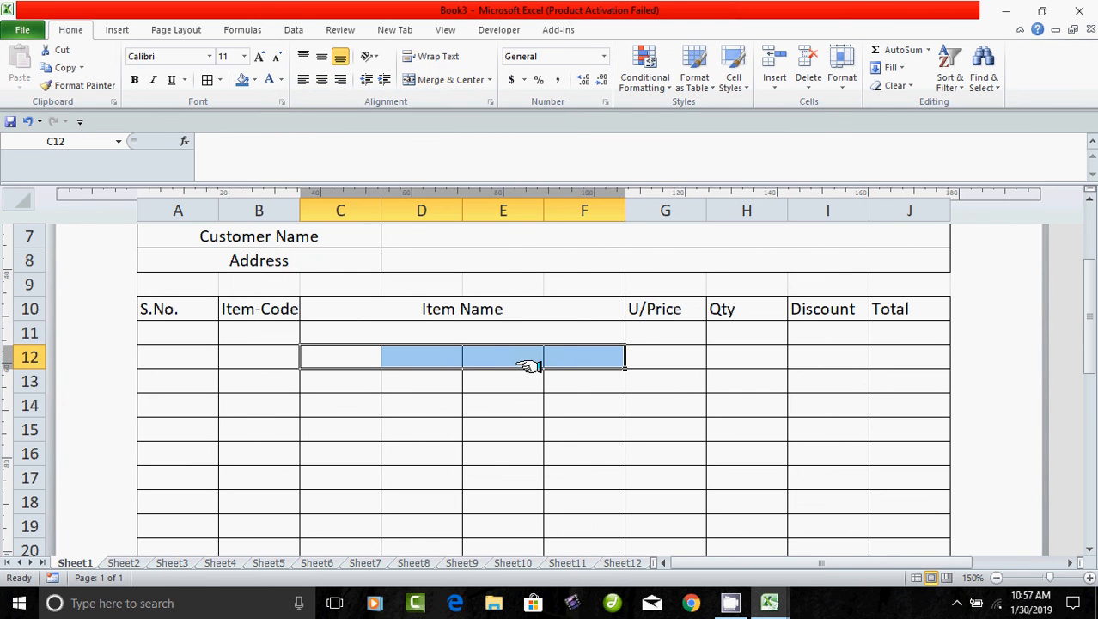
key("F4")
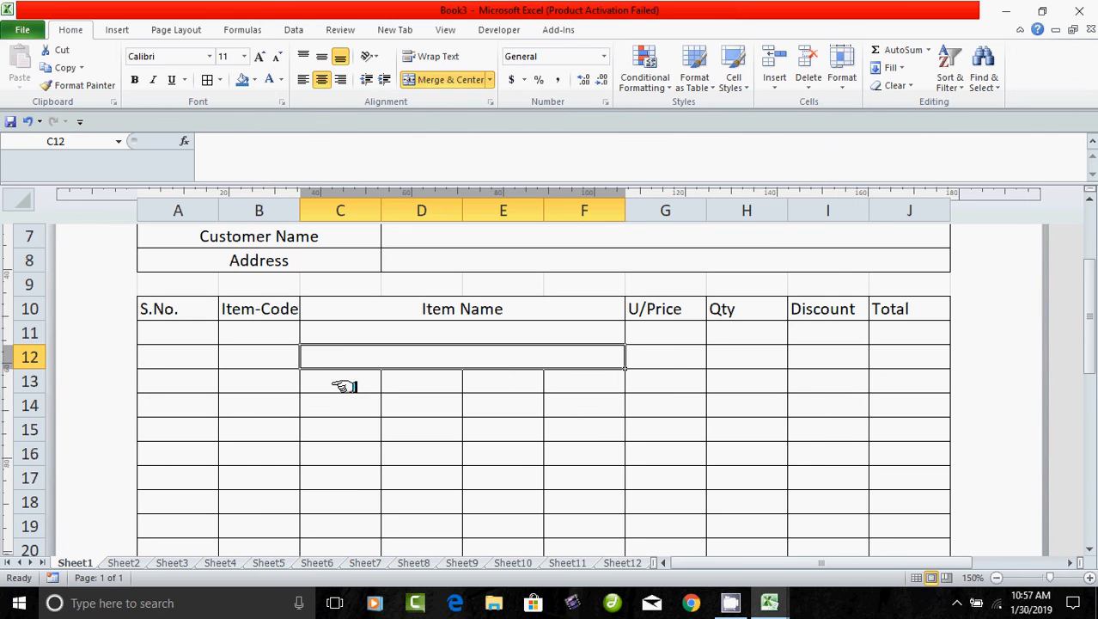
left_click_drag(343, 387, 521, 386)
key("F4")
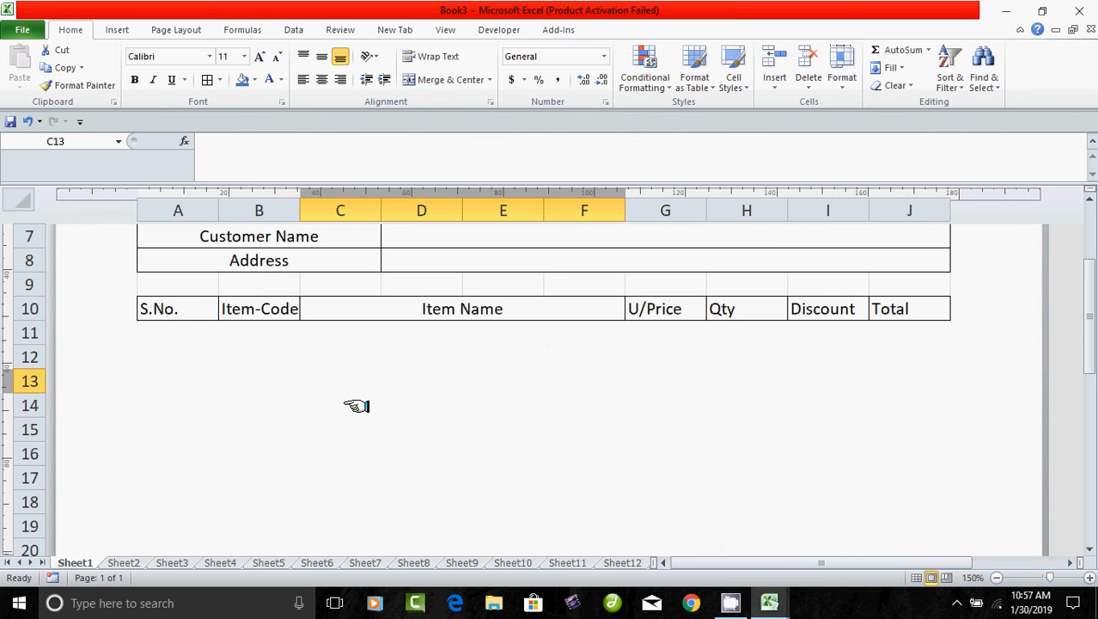
left_click_drag(356, 405, 539, 410)
key("F4")
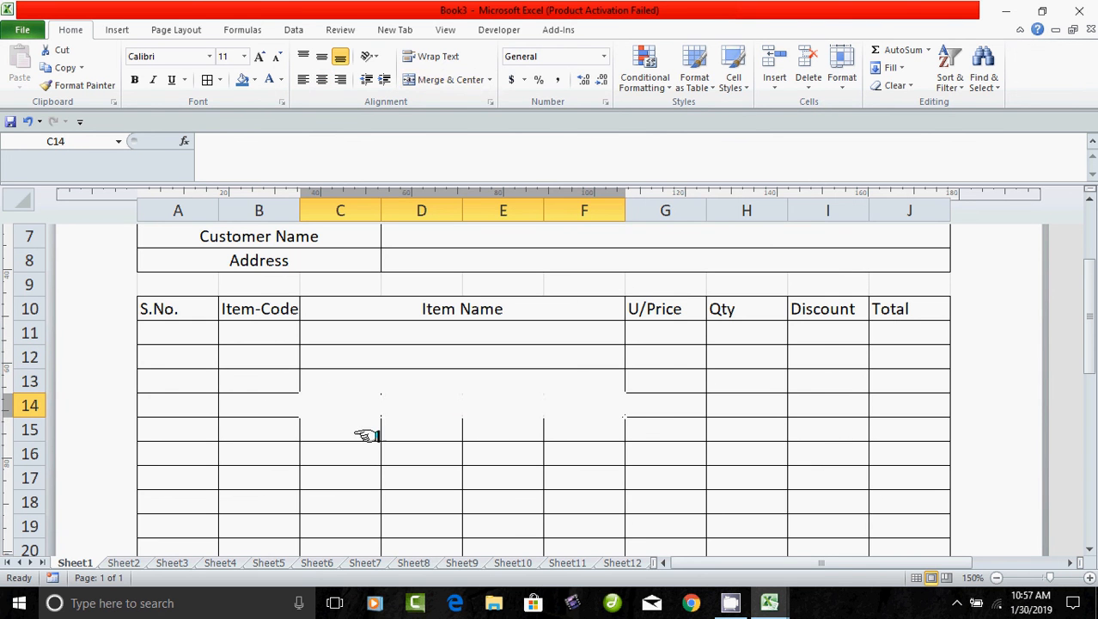
left_click_drag(362, 431, 520, 432)
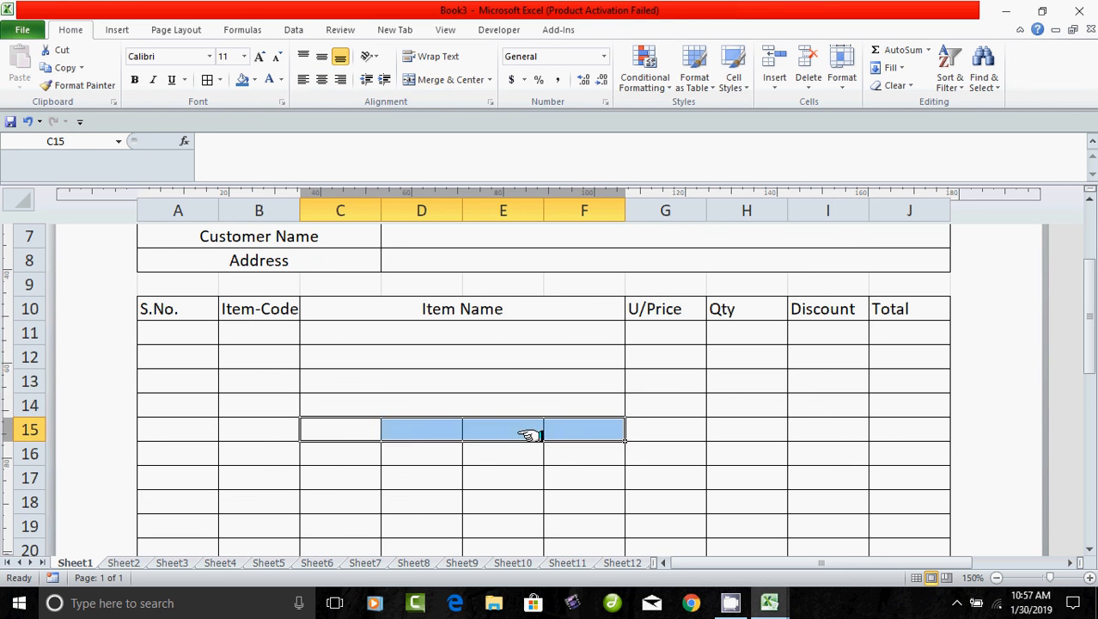
key("F4")
left_click_drag(361, 457, 527, 459)
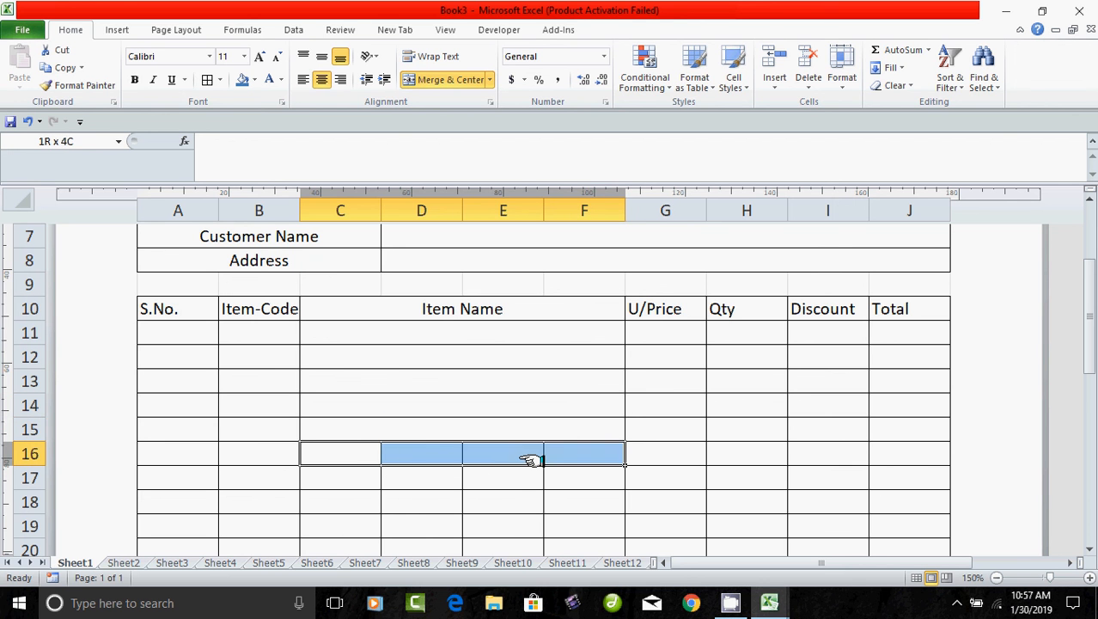
key("F4")
left_click_drag(370, 484, 529, 479)
key("F4")
Repeat the C:F merge with F4 on rows 18 through 22.
left_click_drag(358, 505, 503, 504)
key("F4")
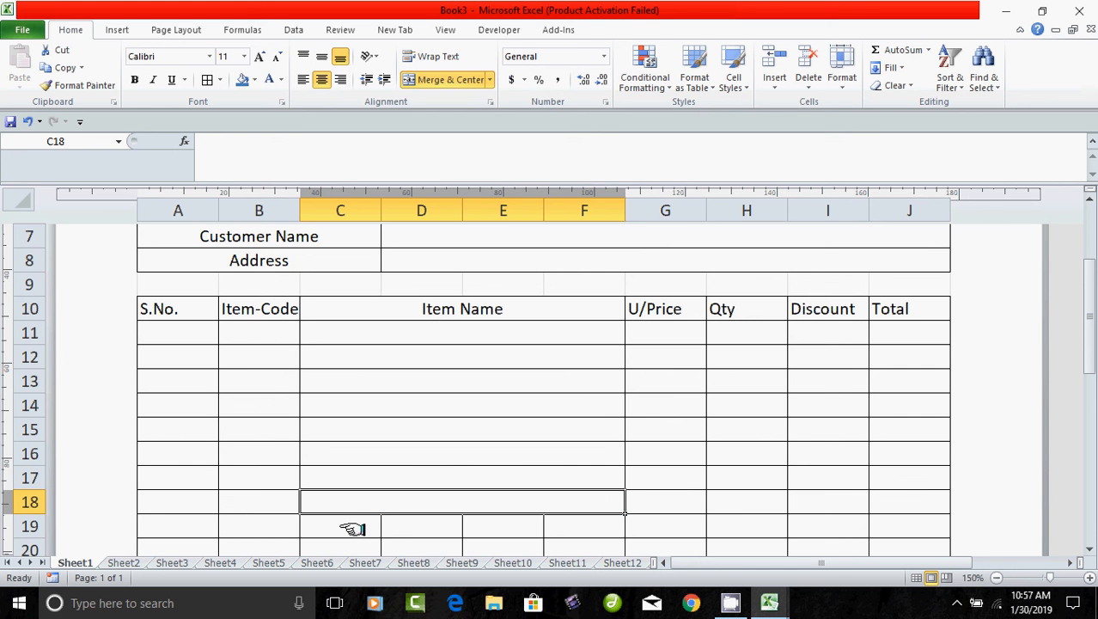
left_click_drag(350, 528, 508, 526)
key("F4")
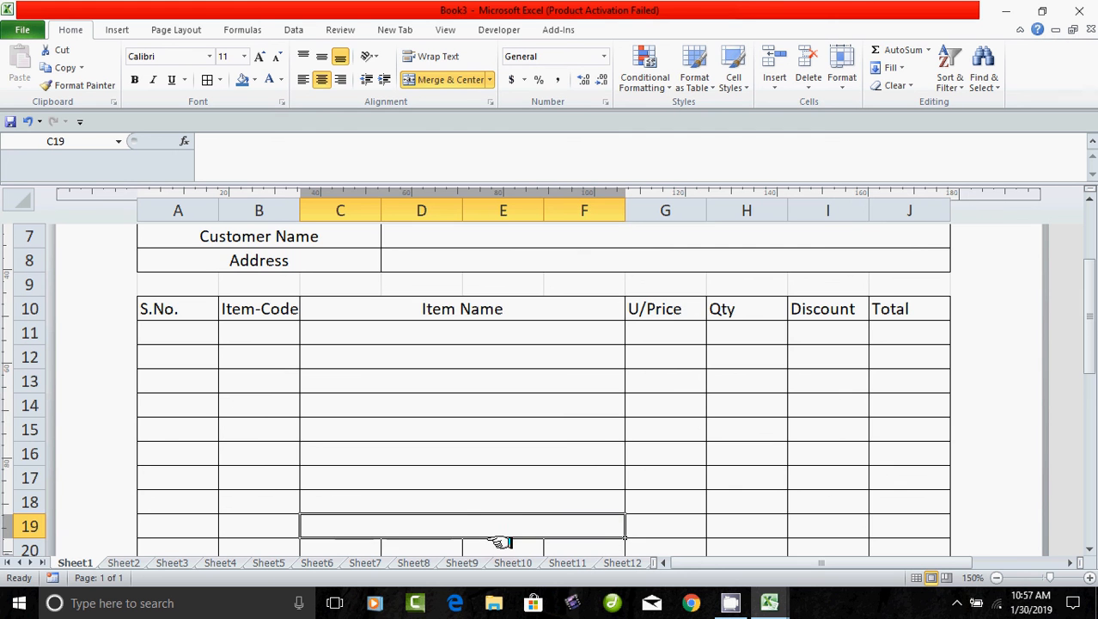
scroll(503, 537, "down", 1)
left_click_drag(343, 476, 534, 492)
left_click(471, 503)
left_click_drag(351, 481, 532, 479)
key("F4")
left_click_drag(360, 506, 508, 503)
key("F4")
left_click_drag(368, 521, 521, 522)
key("F4")
Merge columns C to F on rows 23 through 26 using F4.
scroll(490, 510, "down", 1)
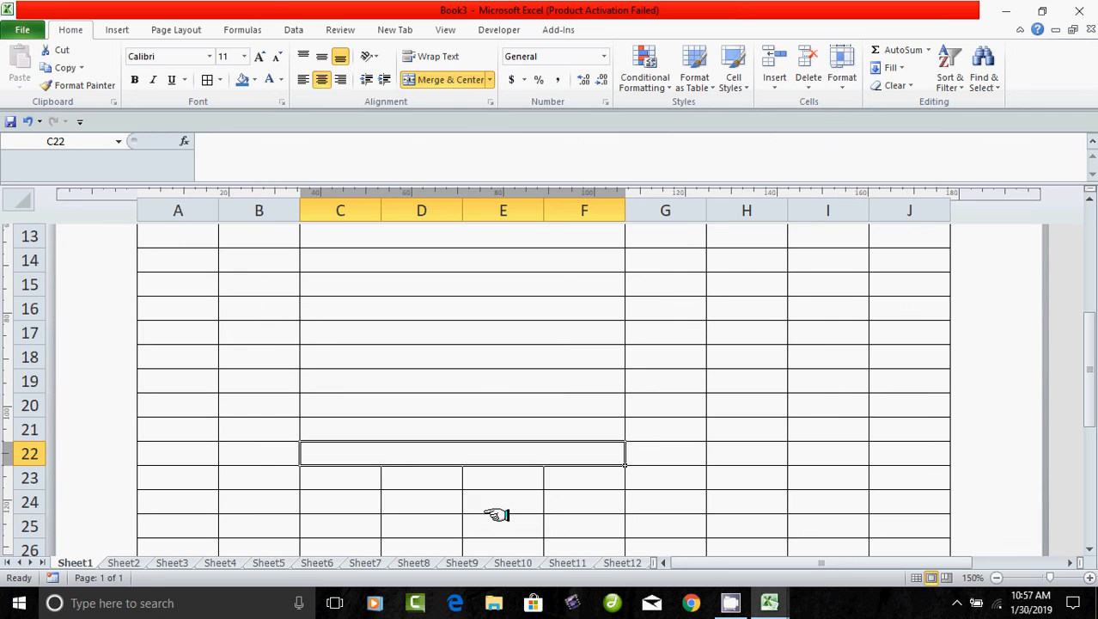
left_click_drag(352, 479, 515, 480)
key("F4")
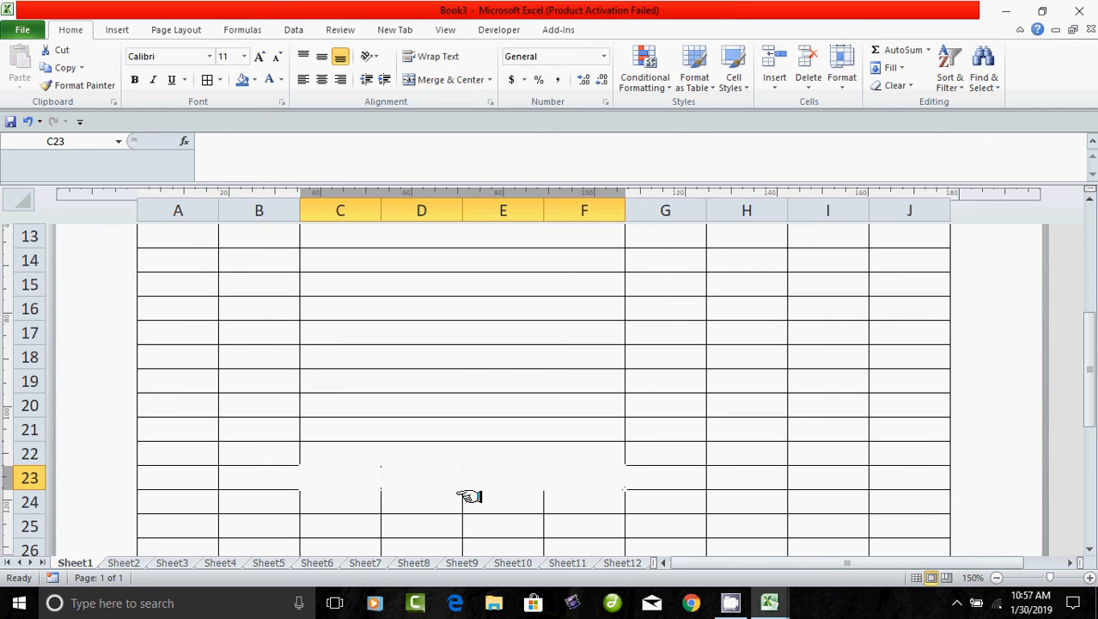
left_click_drag(358, 506, 537, 508)
key("F4")
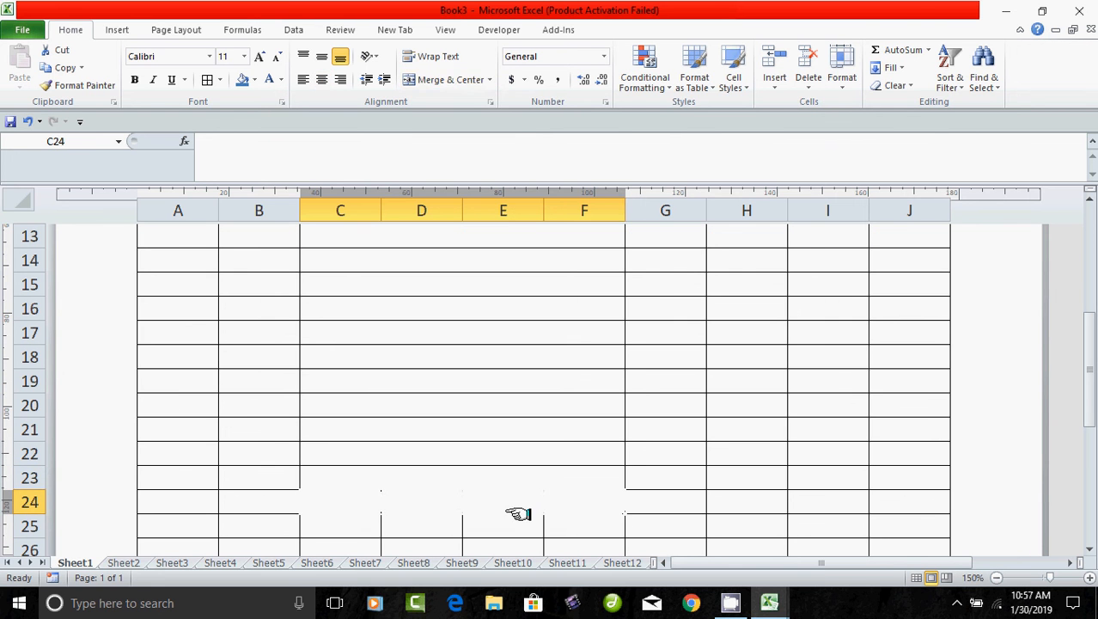
left_click_drag(350, 527, 527, 525)
key("F4")
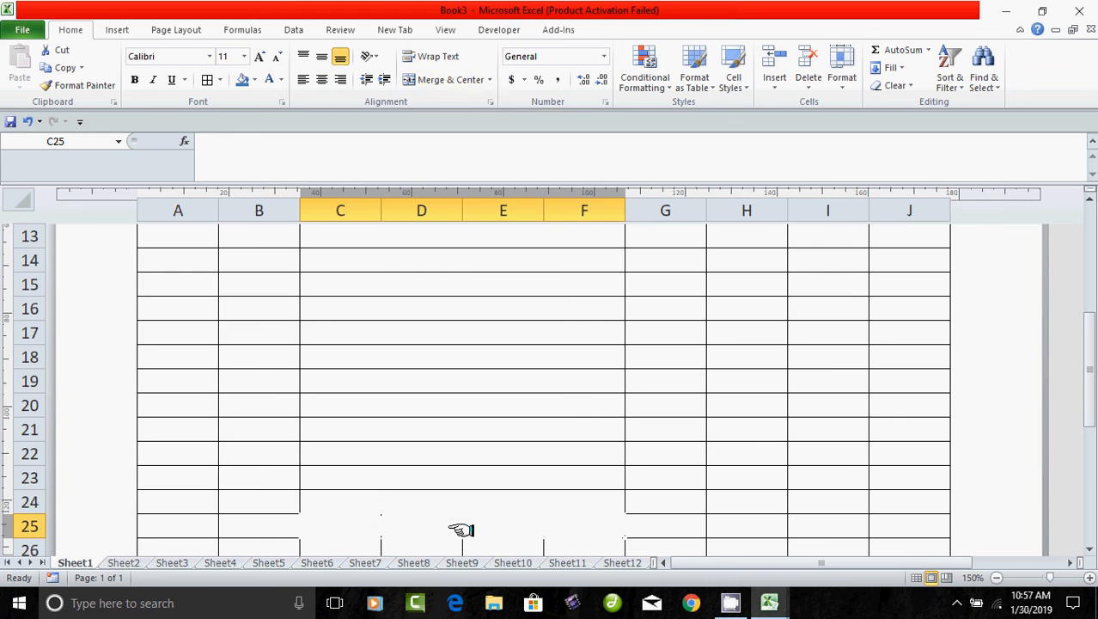
scroll(477, 527, "down", 2)
left_click_drag(353, 412, 507, 410)
key("F4")
Merge columns C to F on rows 27 through 31 using F4.
left_click_drag(340, 436, 537, 436)
key("F4")
left_click_drag(378, 449, 515, 455)
key("F4")
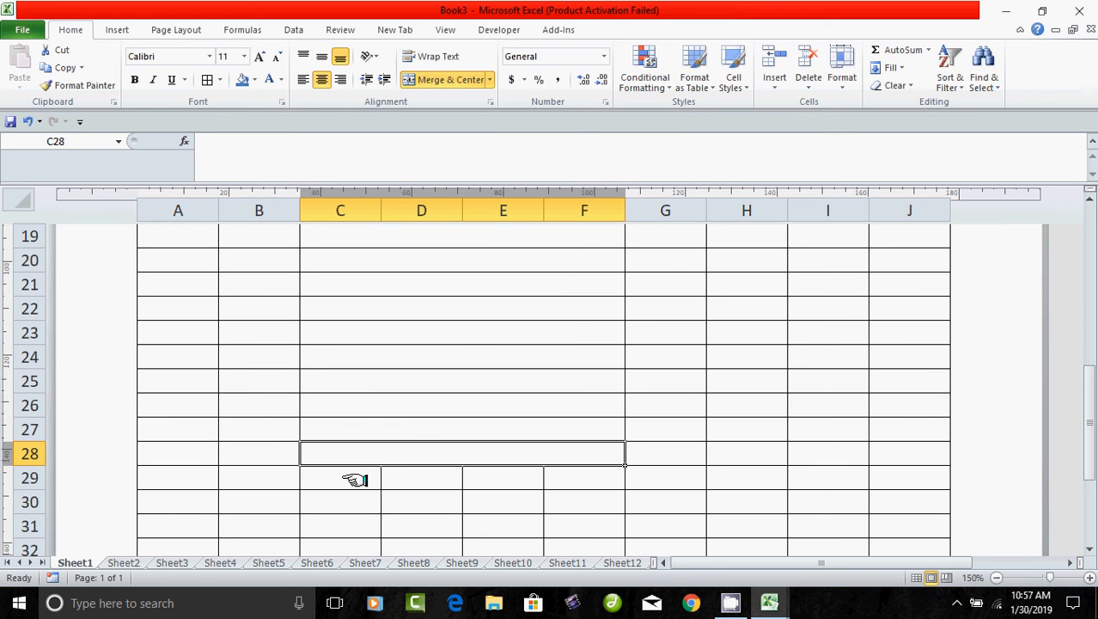
left_click_drag(356, 480, 519, 478)
key("F4")
left_click_drag(354, 503, 534, 506)
key("F4")
left_click_drag(352, 525, 516, 525)
key("F4")
Undo the accidental move of block C32:F33, then merge C32:F32.
scroll(494, 506, "down", 1)
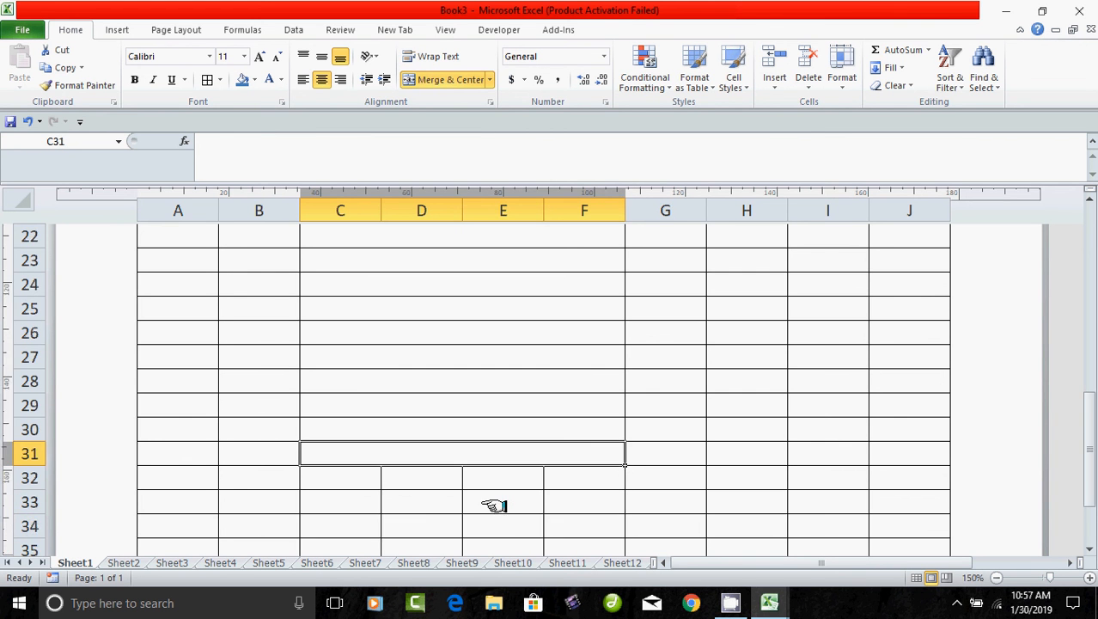
scroll(494, 505, "down", 2)
left_click_drag(342, 332, 508, 346)
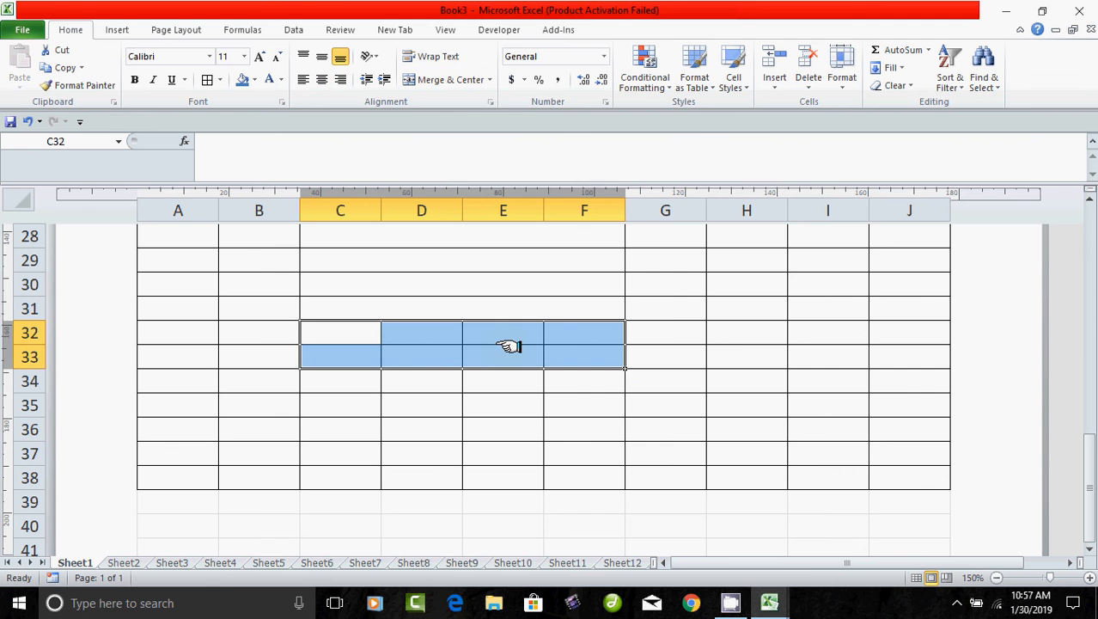
left_click_drag(301, 337, 337, 336)
left_click(397, 389)
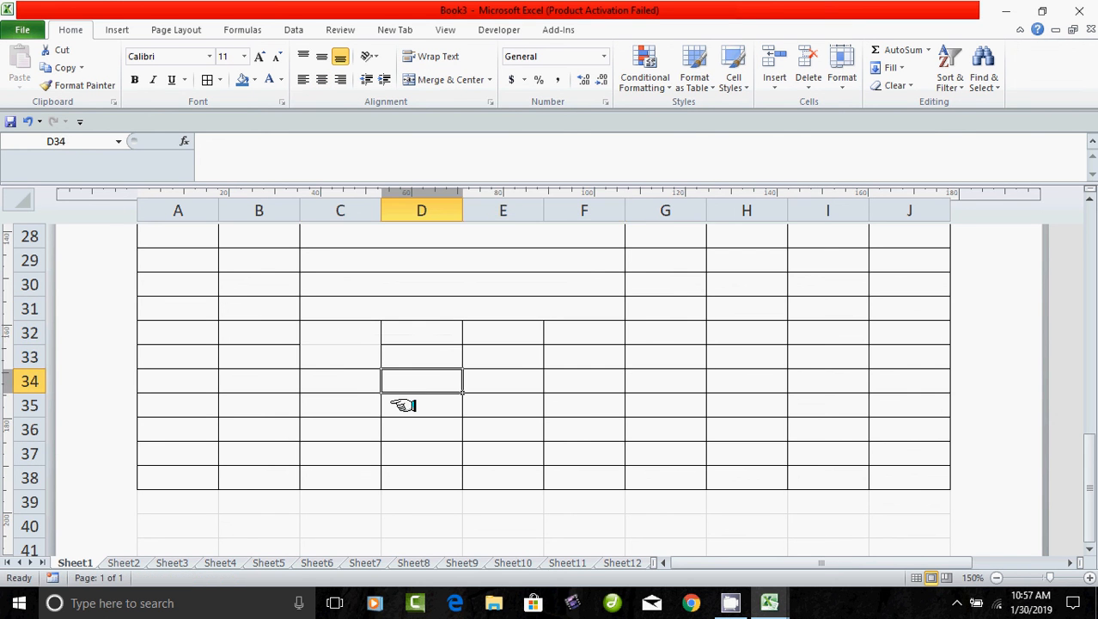
key("ctrl+z")
key("ctrl+z")
key("ctrl+z")
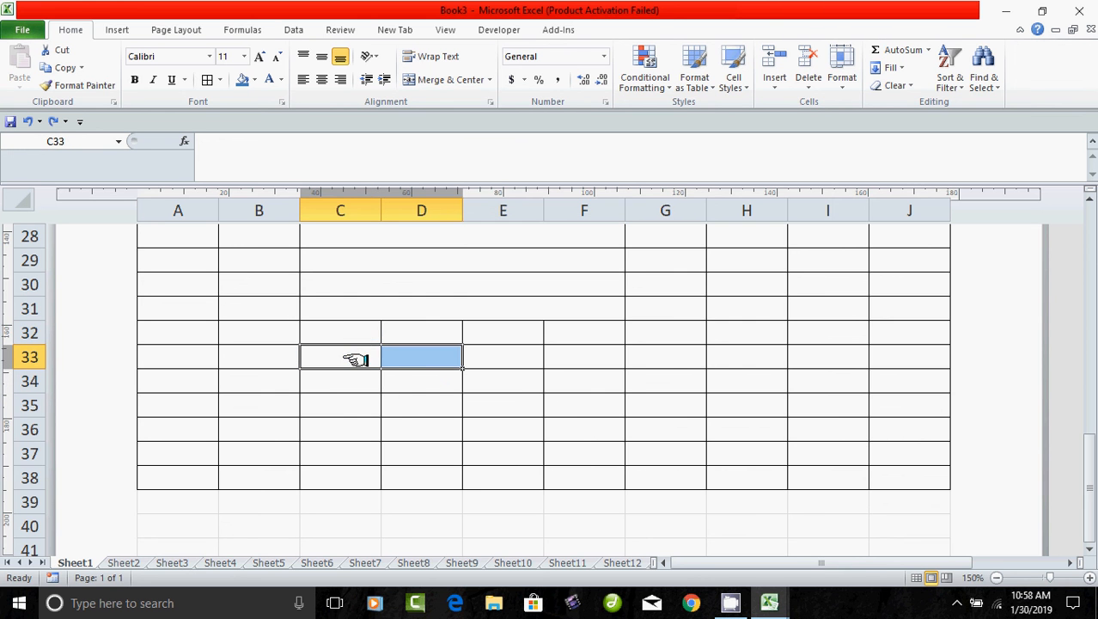
left_click_drag(352, 335, 529, 333)
left_click(427, 79)
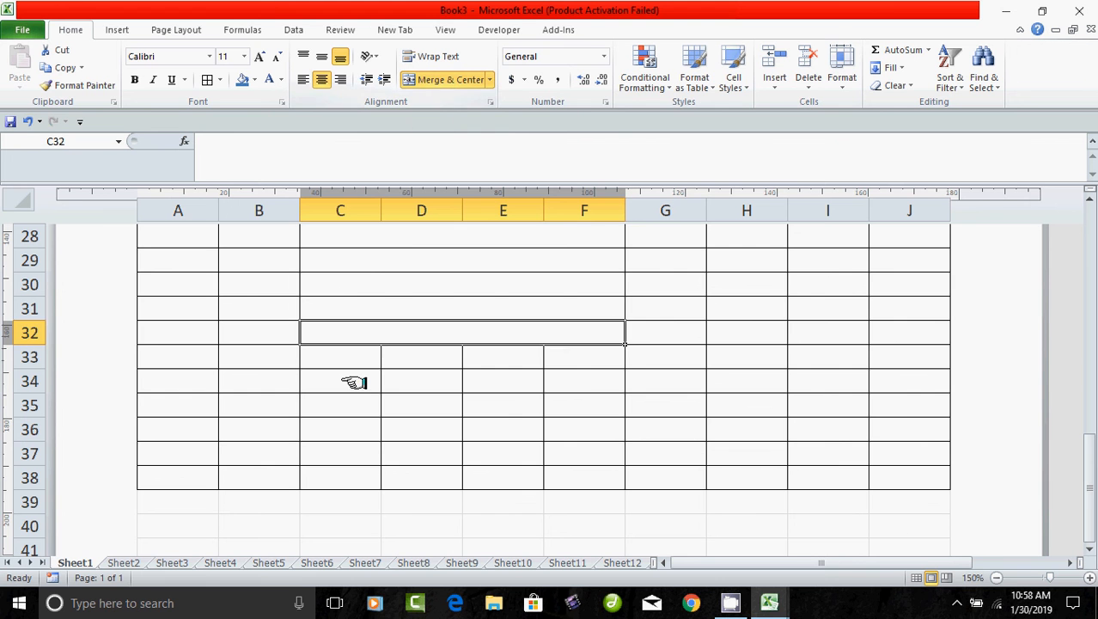
Merge columns C to F on rows 33 through 38 with F4.
left_click_drag(344, 358, 522, 363)
key("F4")
left_click_drag(360, 387, 517, 385)
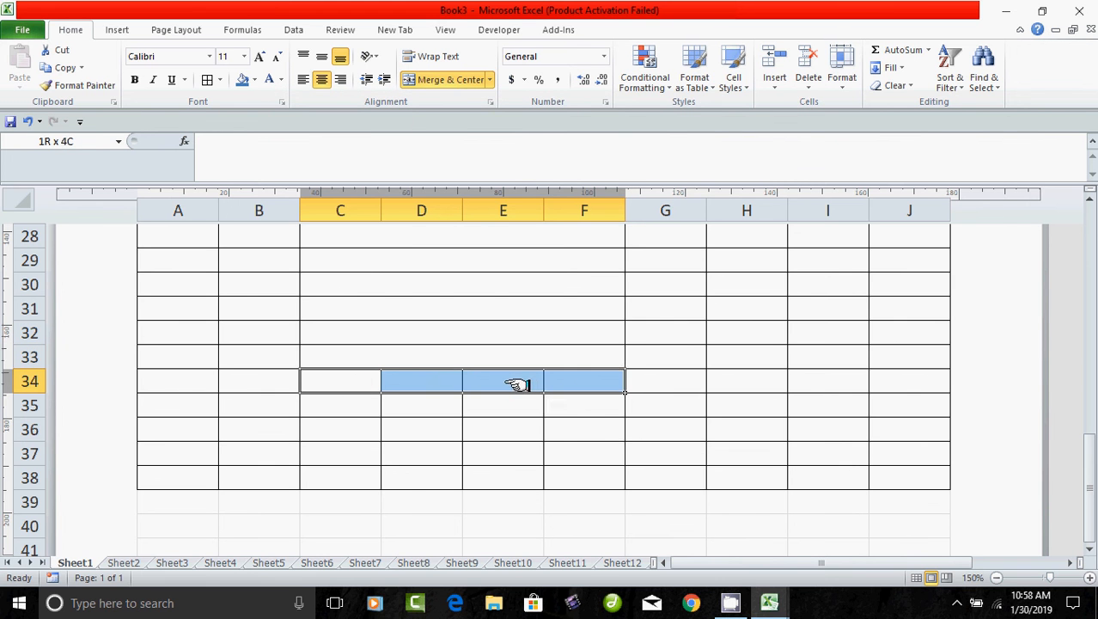
key("F4")
left_click_drag(355, 405, 509, 404)
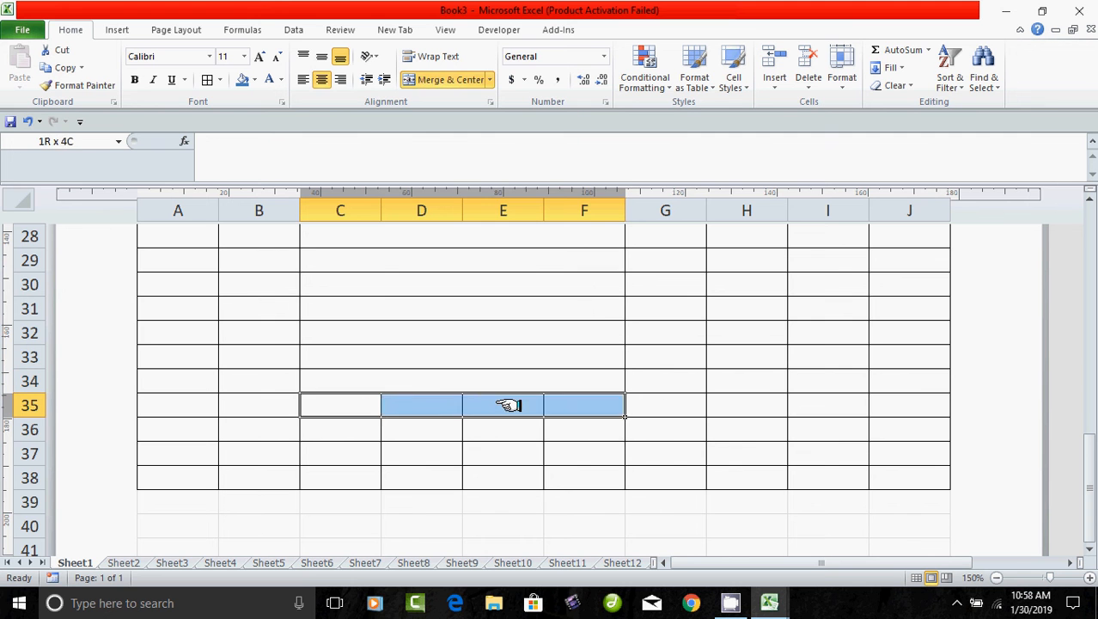
key("F4")
left_click_drag(363, 434, 524, 430)
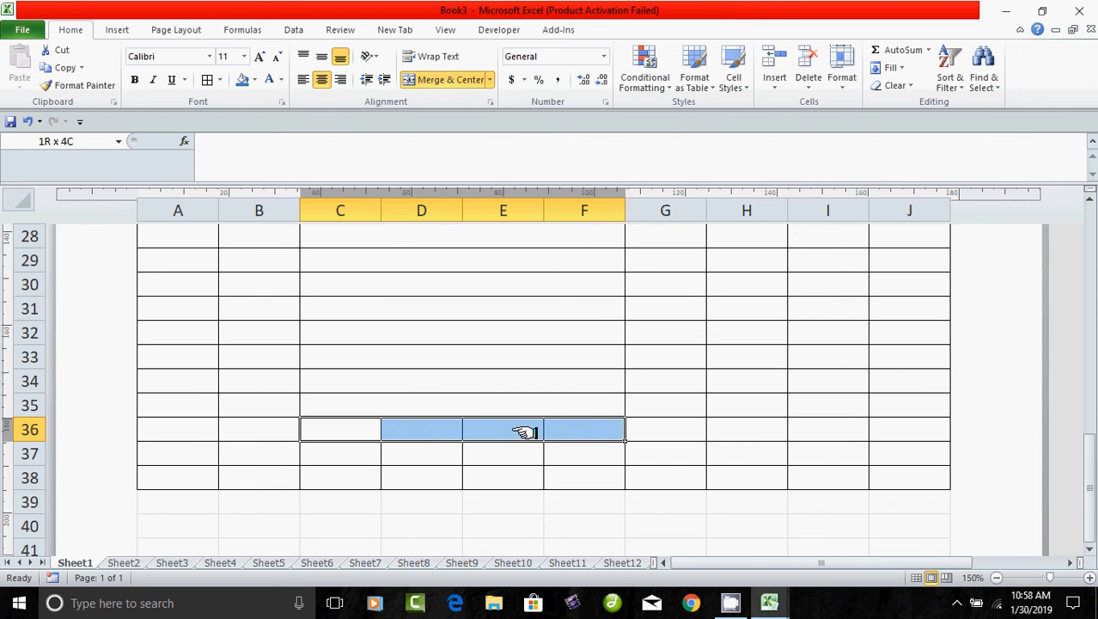
key("F4")
left_click_drag(355, 453, 500, 454)
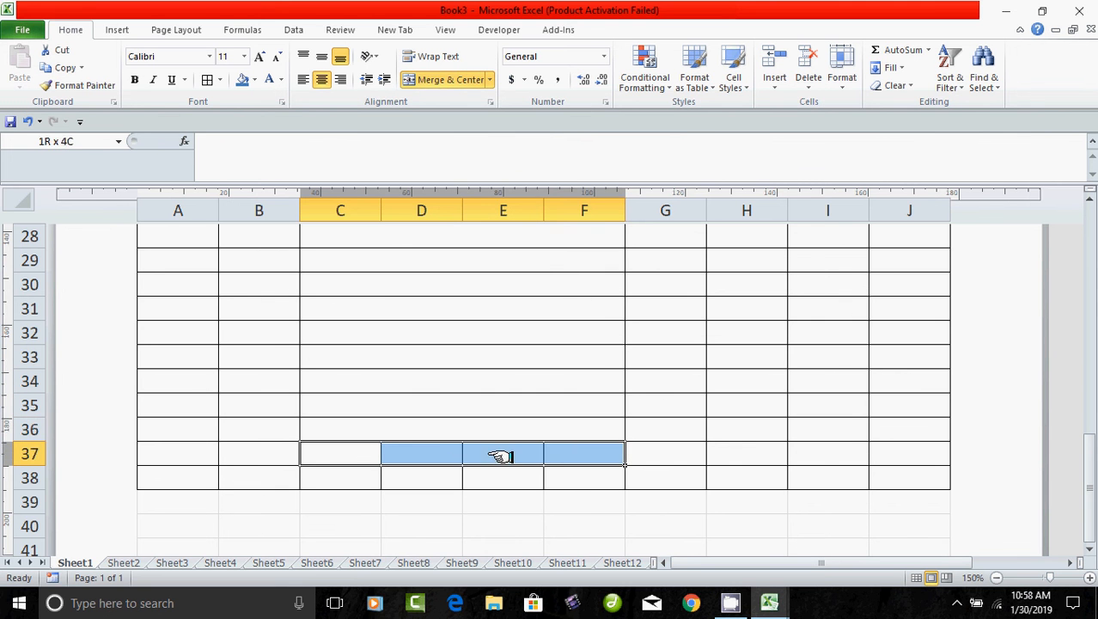
key("F4")
left_click_drag(364, 477, 515, 477)
key("F4")
scroll(479, 524, "up", 8)
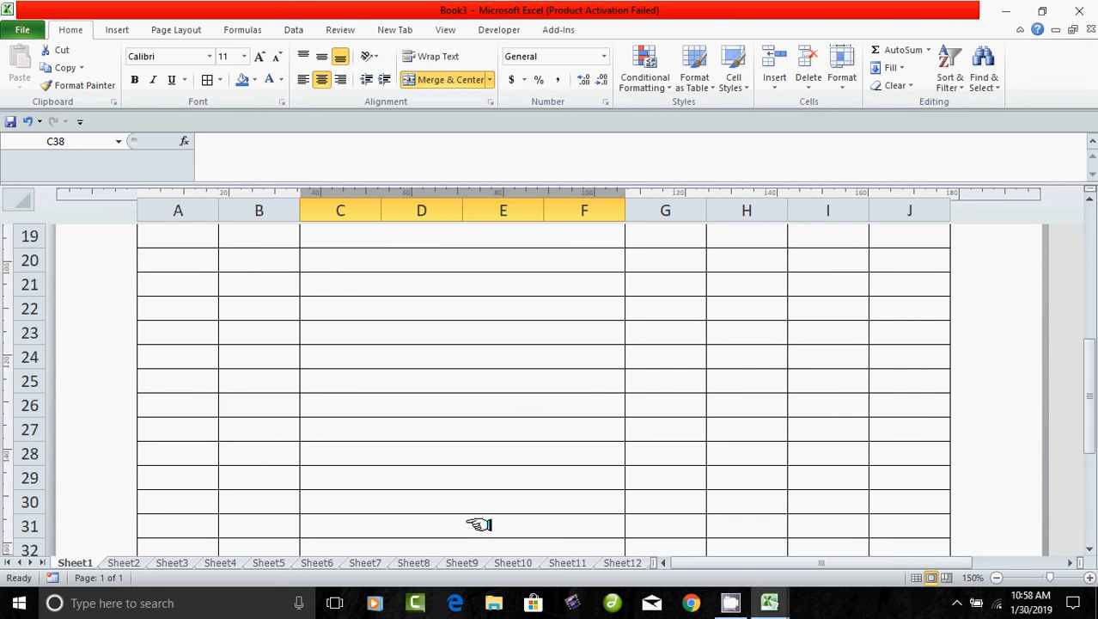
Give headings A10:J10 a dark blue fill, bold text and centre alignment.
left_click(421, 484)
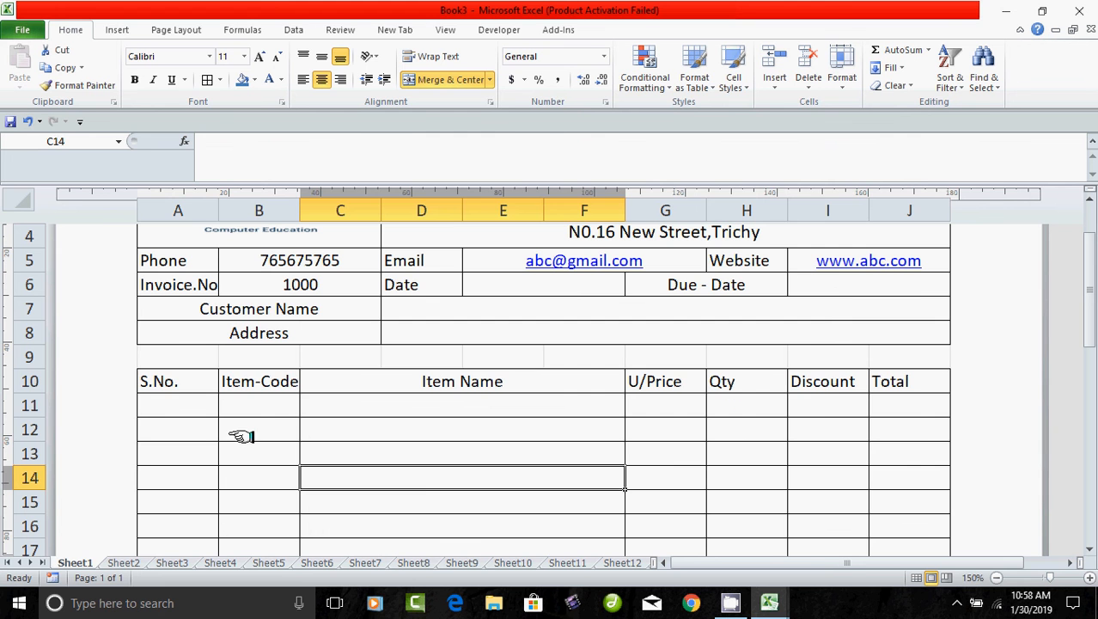
left_click_drag(167, 382, 894, 383)
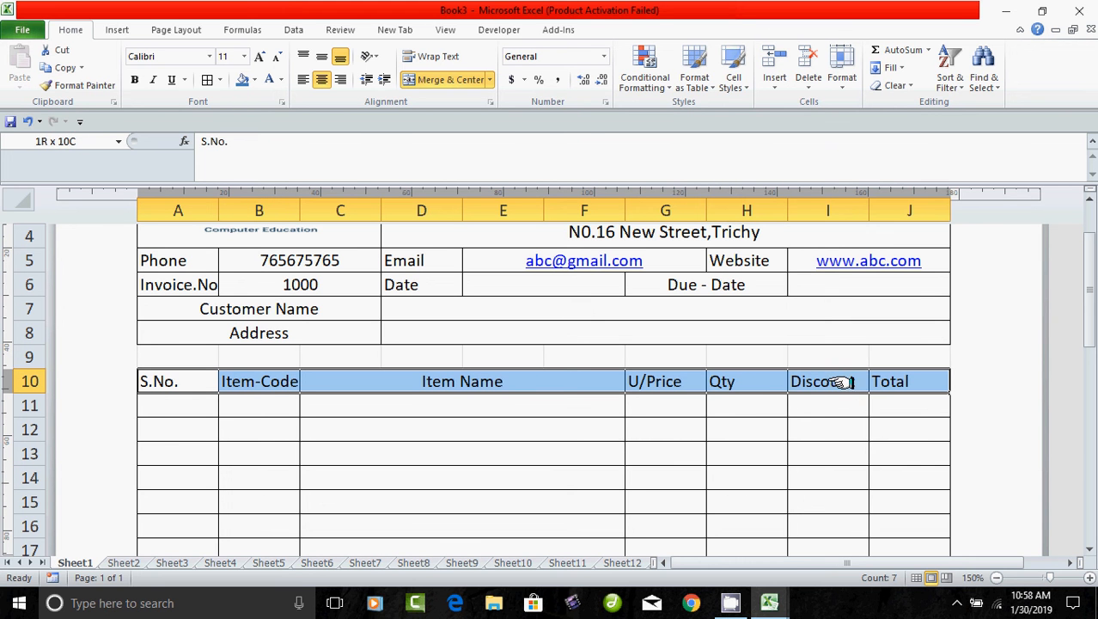
left_click(243, 79)
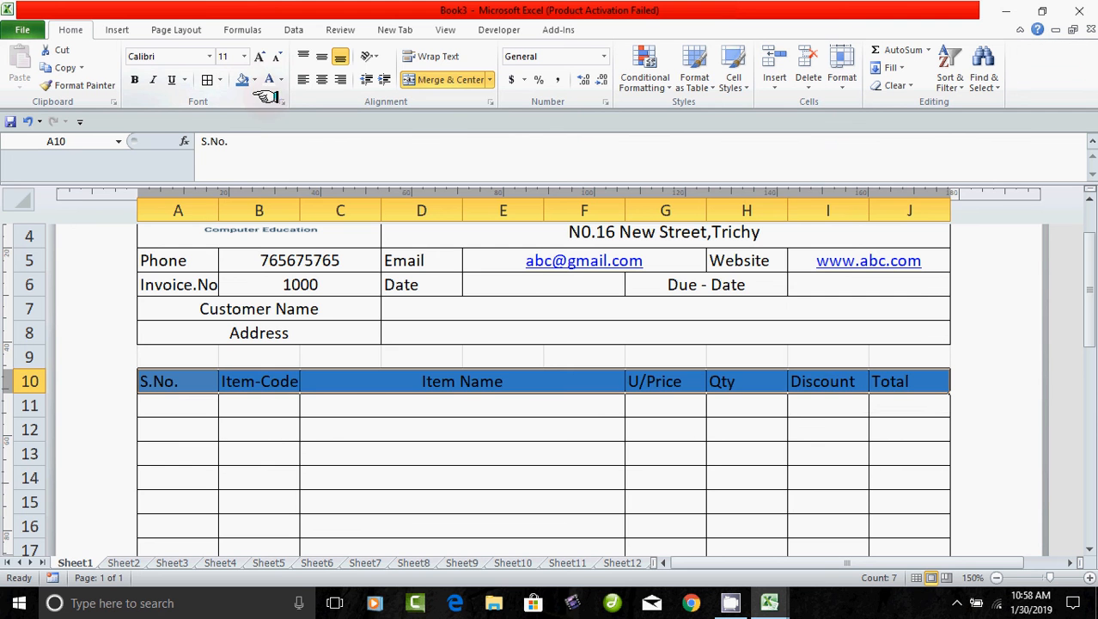
left_click(134, 79)
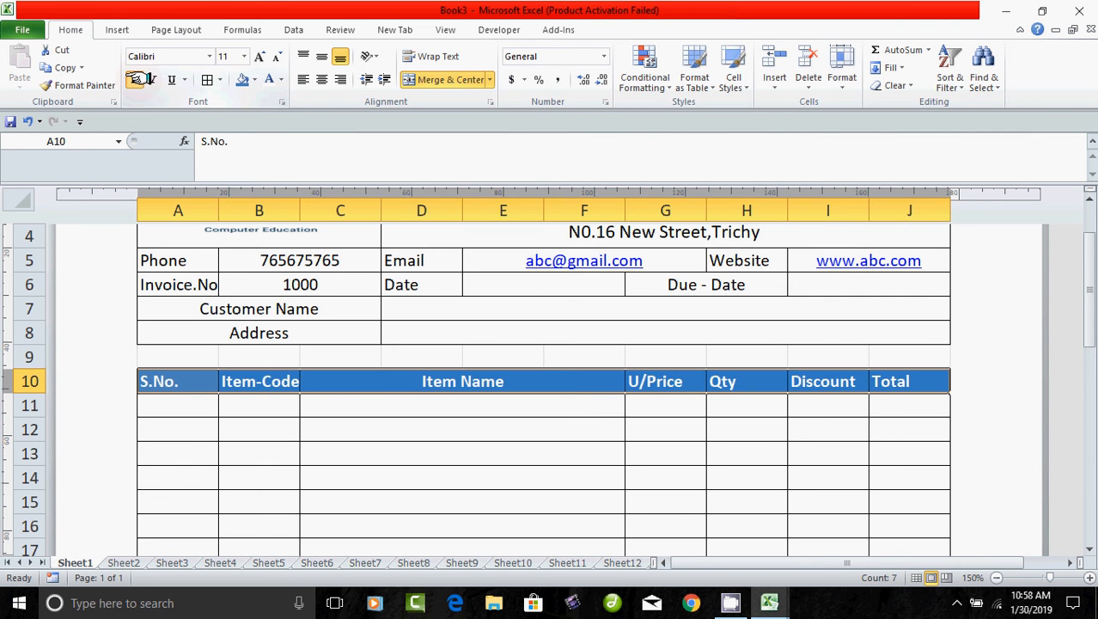
left_click(322, 79)
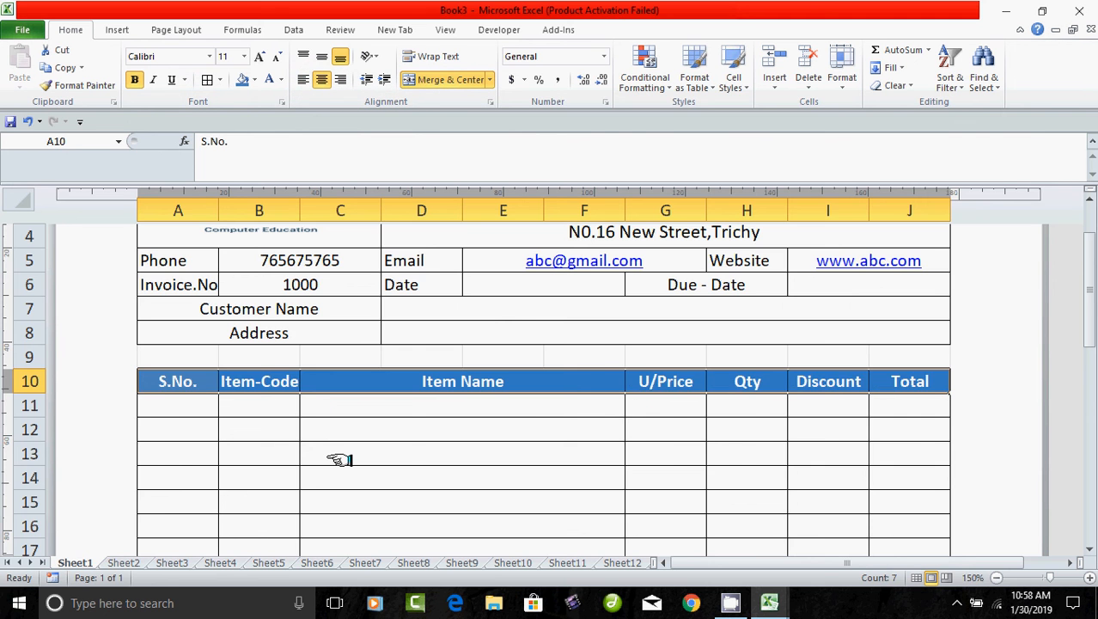
scroll(340, 460, "up", 3)
scroll(339, 460, "down", 3)
left_click(351, 507)
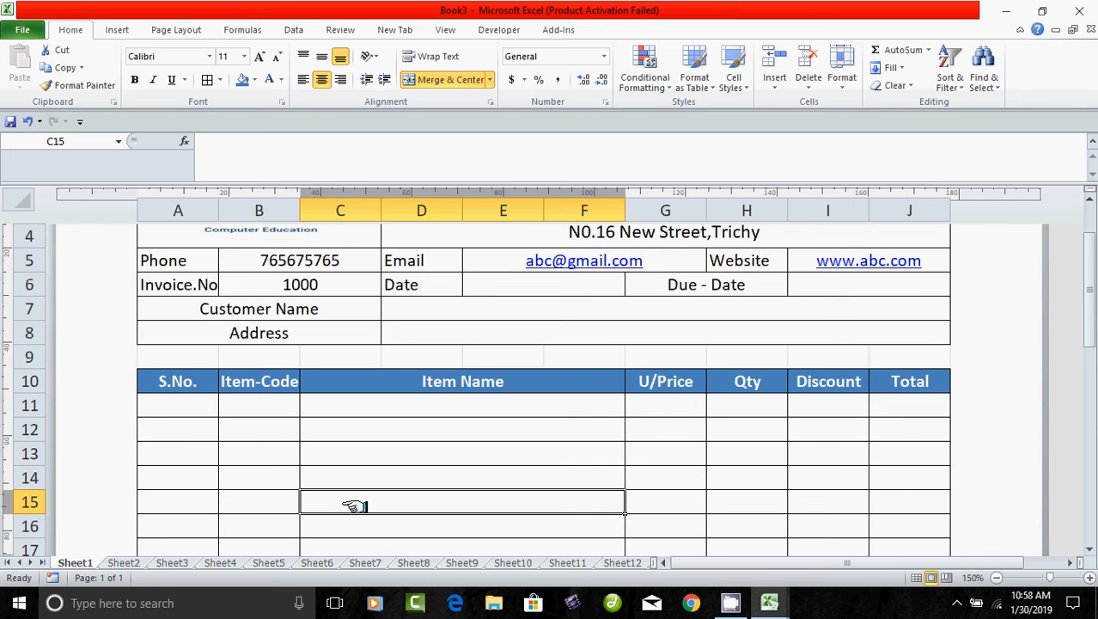
Merge cells A–H into one cell in each of rows 39, 40 and 41.
scroll(354, 506, "down", 9)
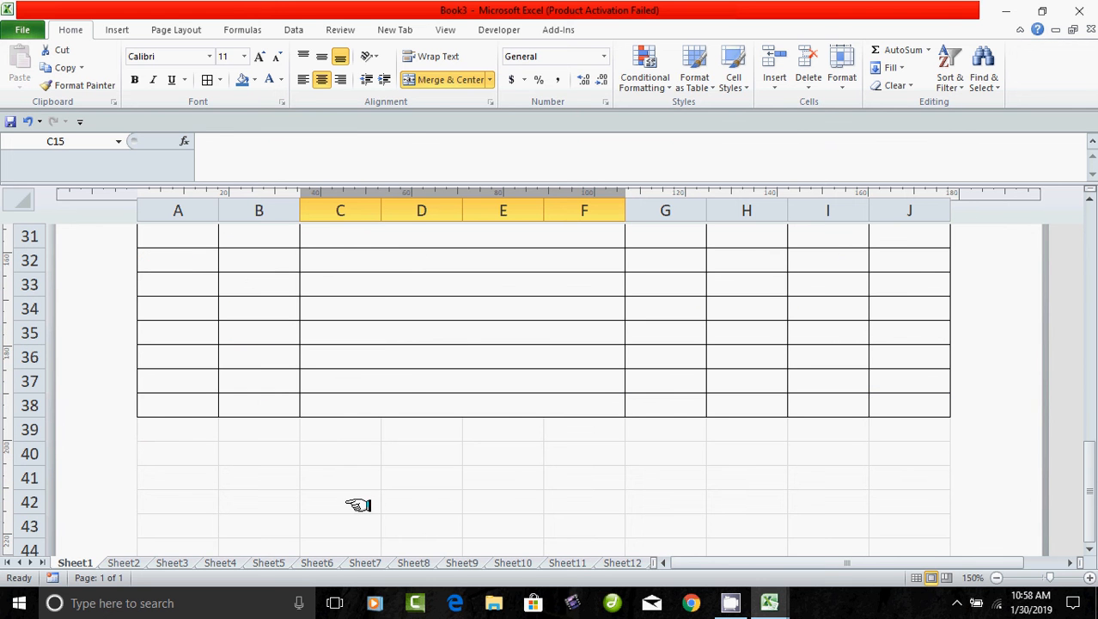
left_click_drag(157, 427, 722, 438)
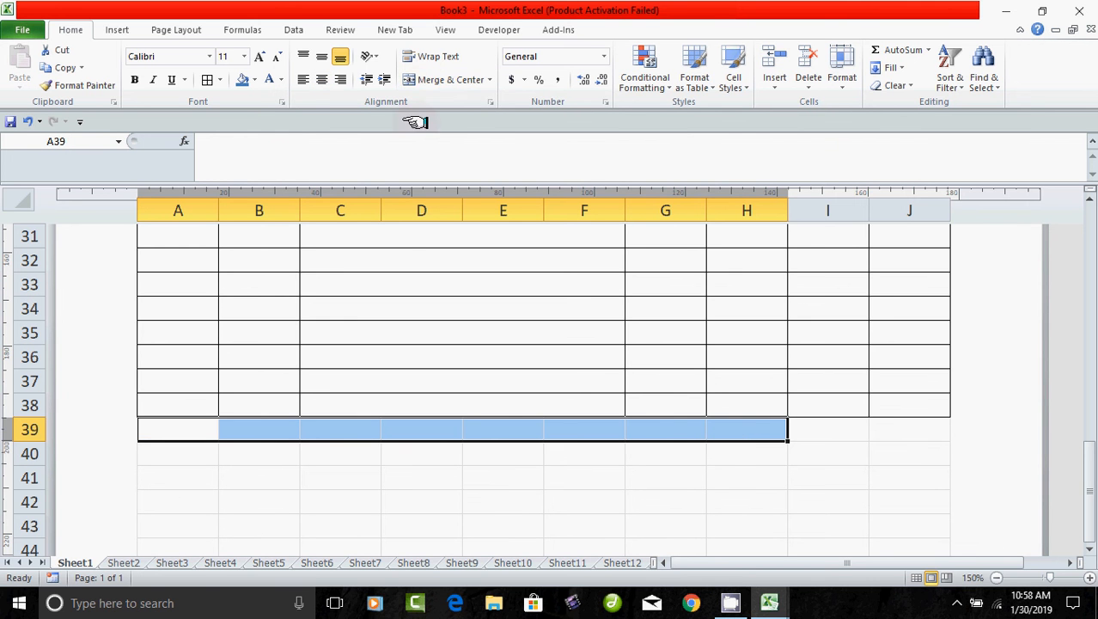
left_click(423, 79)
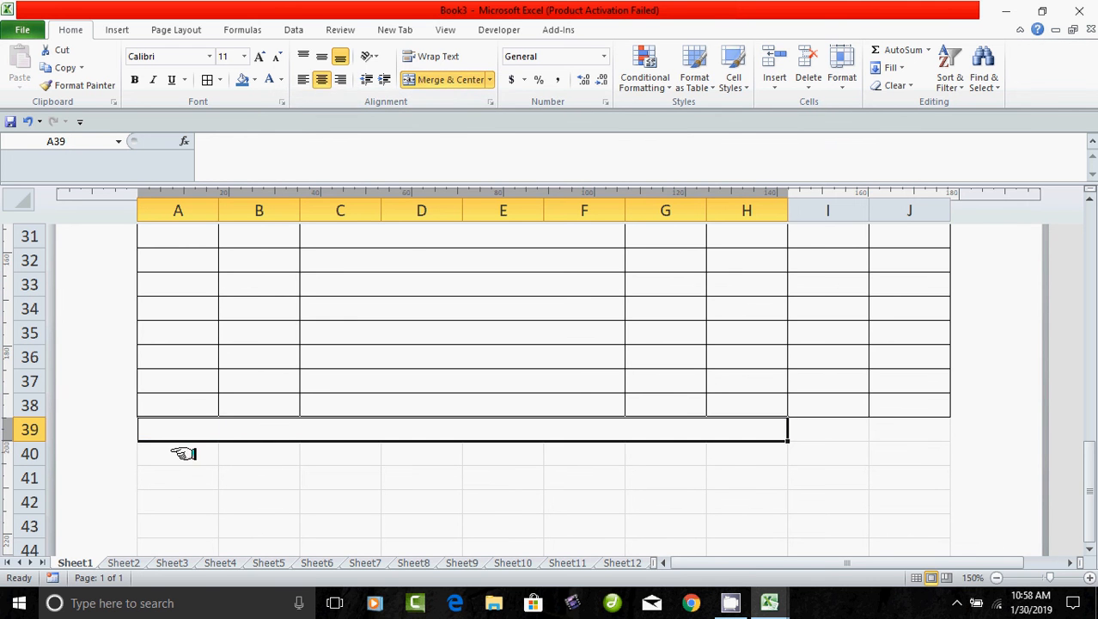
left_click_drag(183, 453, 687, 439)
left_click_drag(580, 501, 588, 498)
left_click_drag(189, 456, 705, 458)
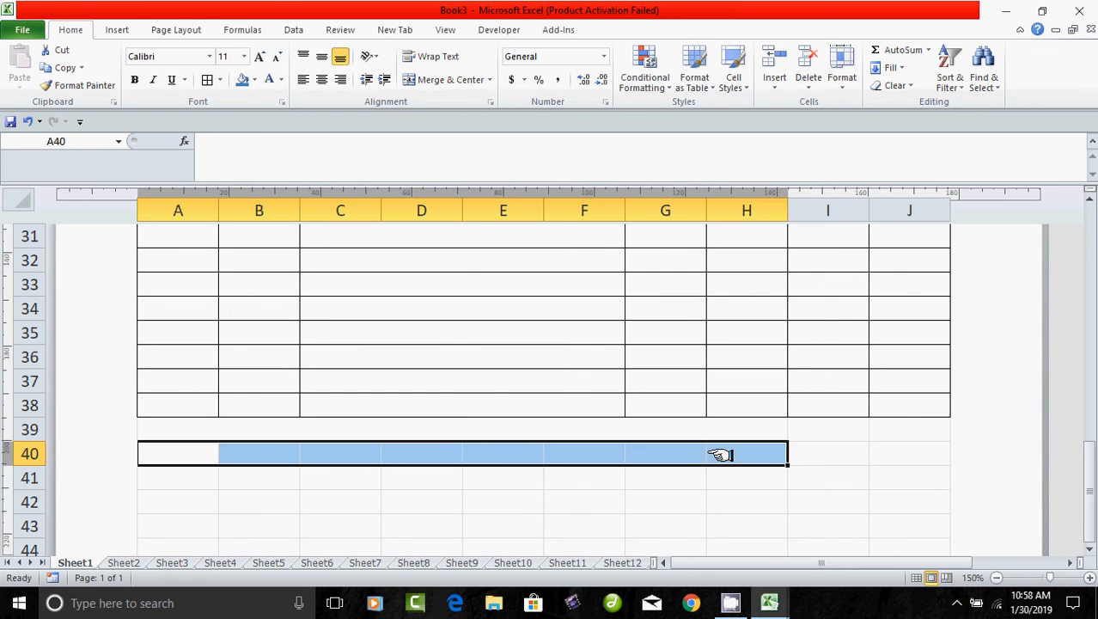
key("F4")
left_click_drag(193, 485, 715, 481)
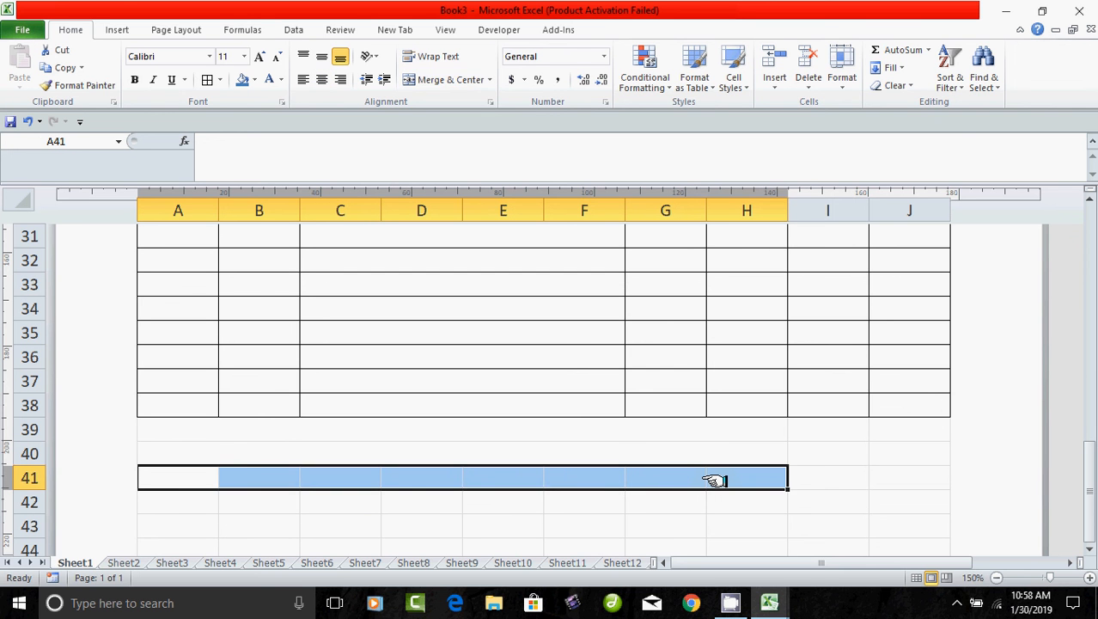
key("F4")
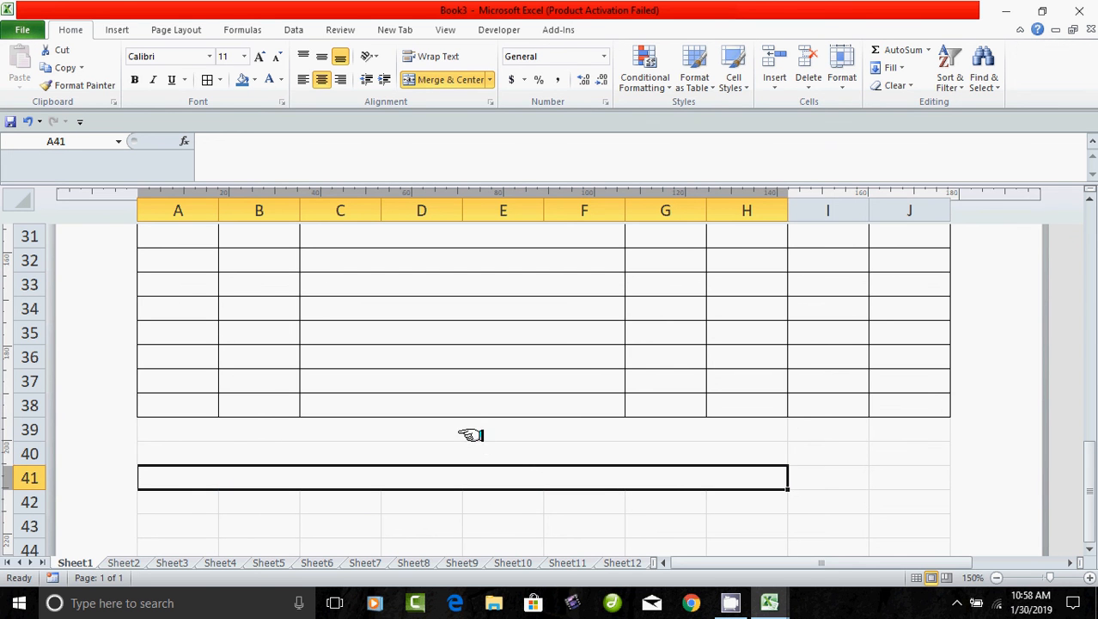
Apply All Borders to A39:H41 and I39:J41.
left_click_drag(471, 432, 480, 468)
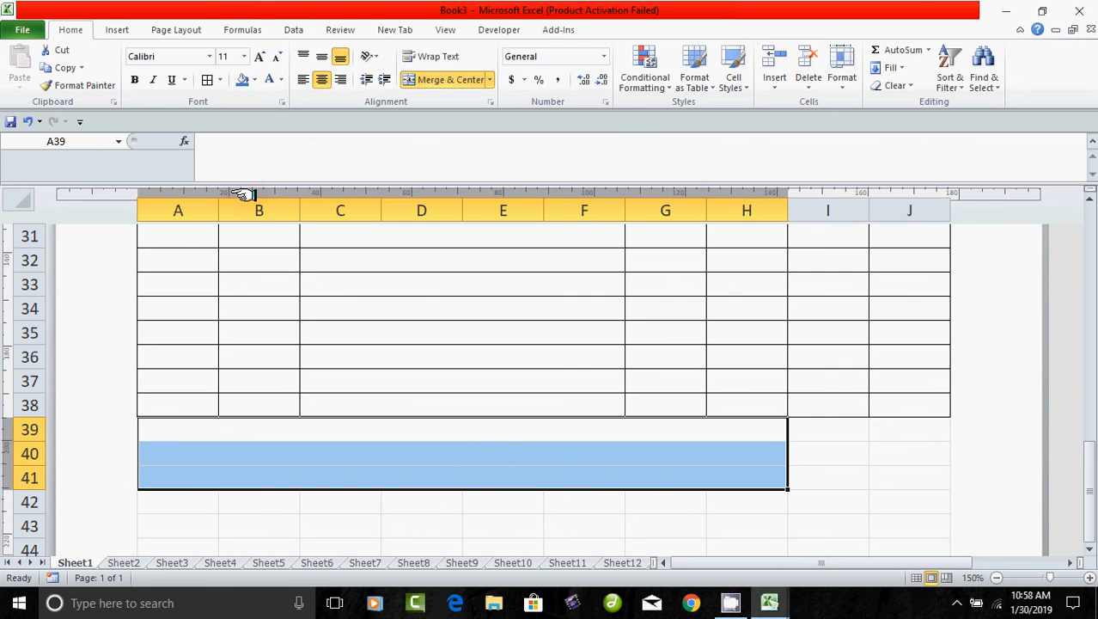
left_click(208, 80)
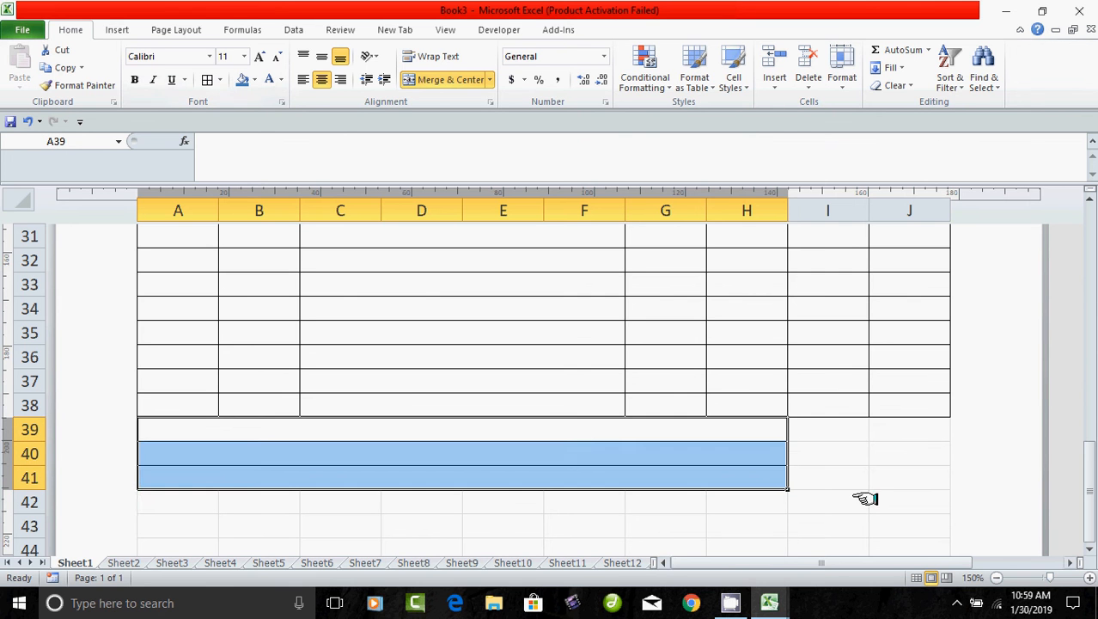
left_click_drag(820, 430, 883, 473)
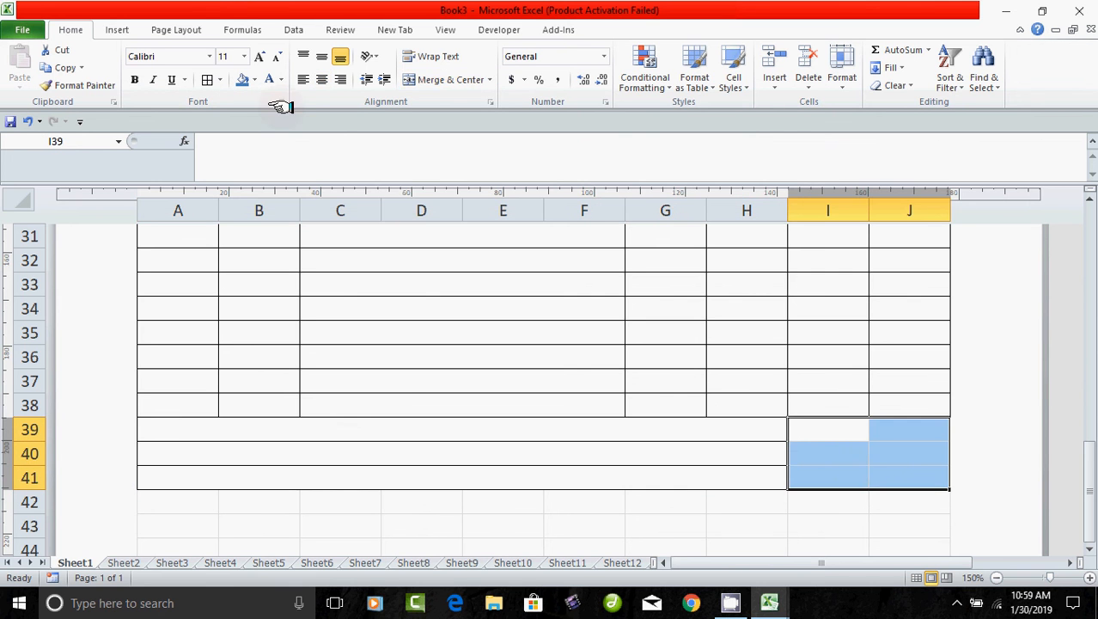
left_click(208, 79)
Merge I39:J39, I40:J40 and I41:J41 into single cells.
left_click_drag(747, 527, 827, 526)
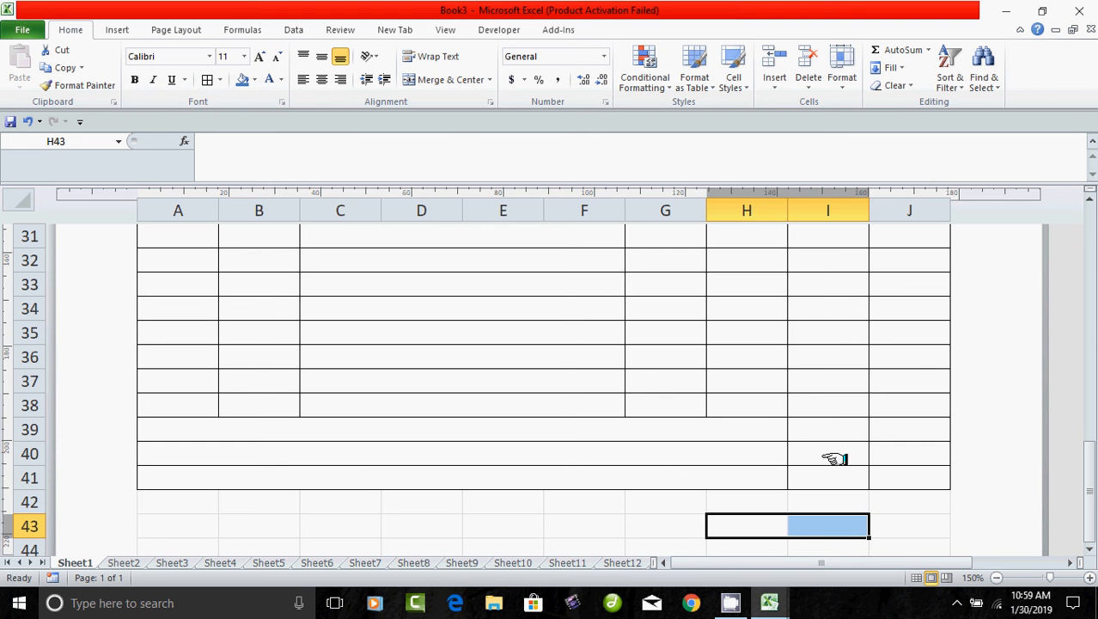
left_click_drag(825, 433, 894, 434)
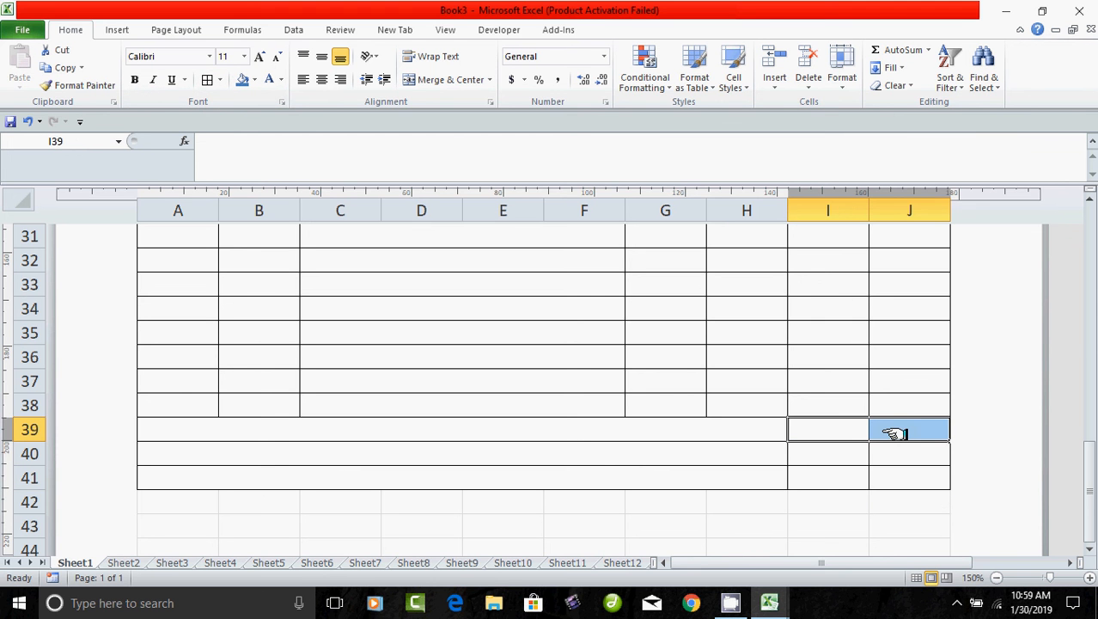
left_click(429, 79)
left_click_drag(831, 458, 917, 454)
key("F4")
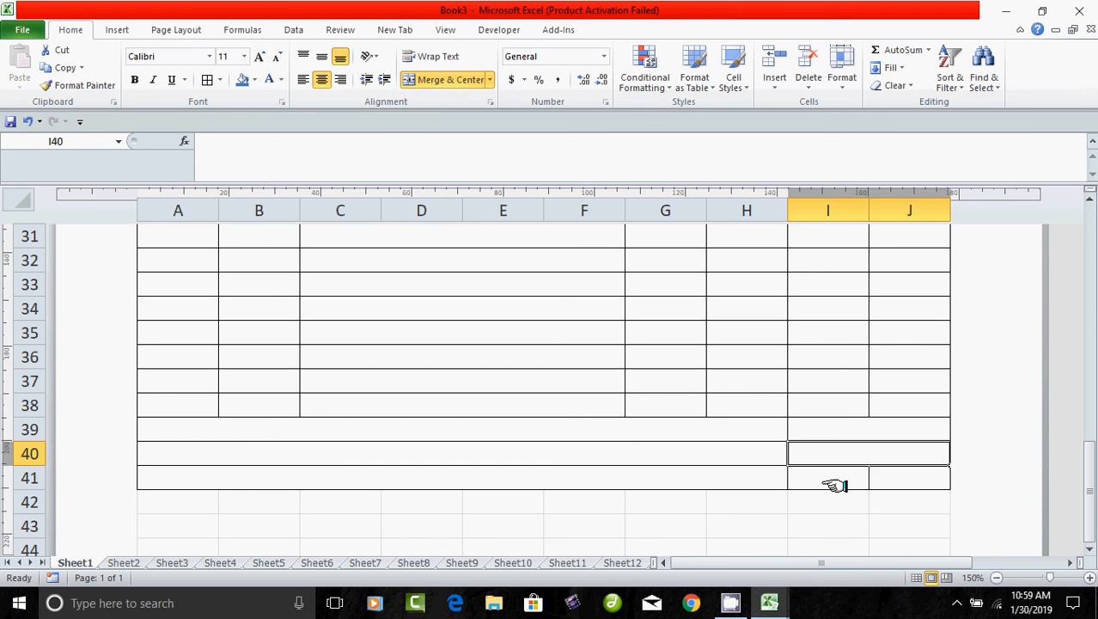
left_click_drag(825, 482, 890, 484)
key("F4")
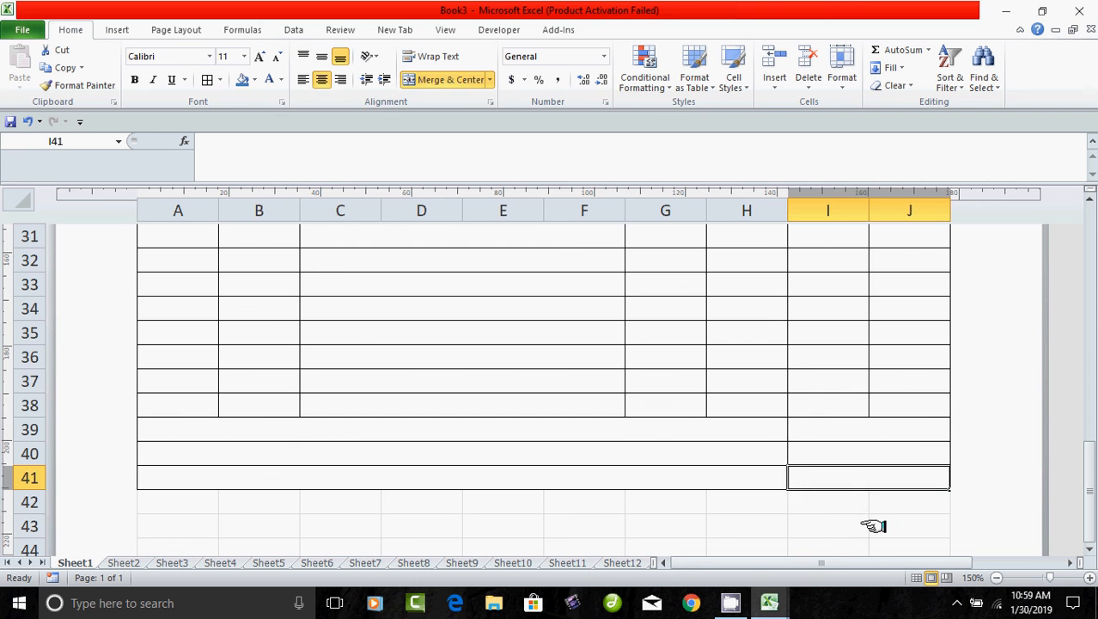
left_click(871, 522)
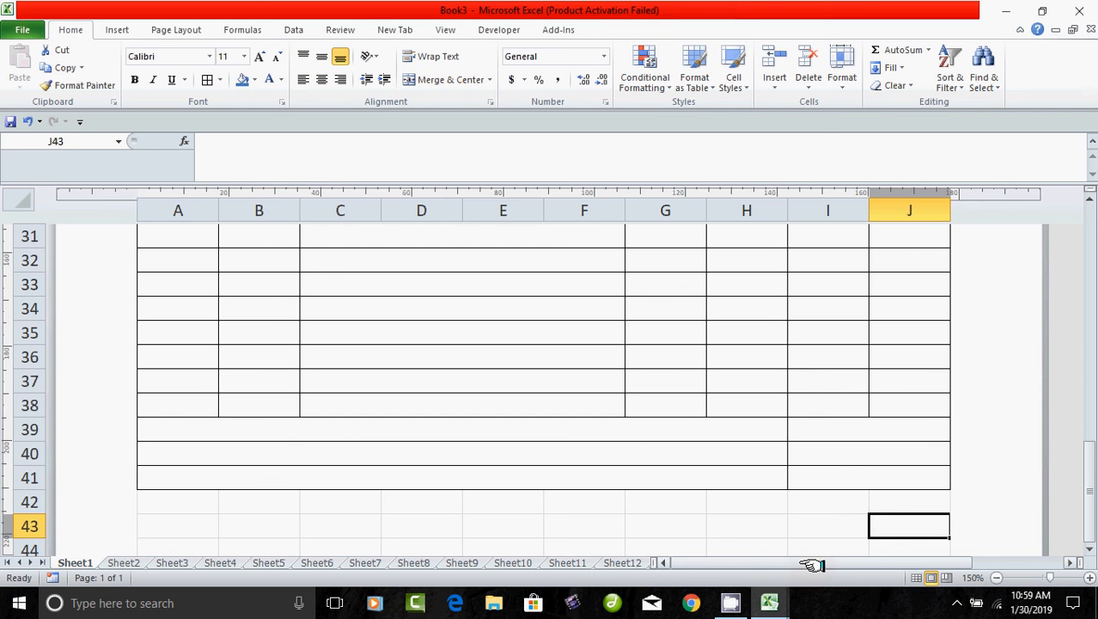
left_click(553, 433)
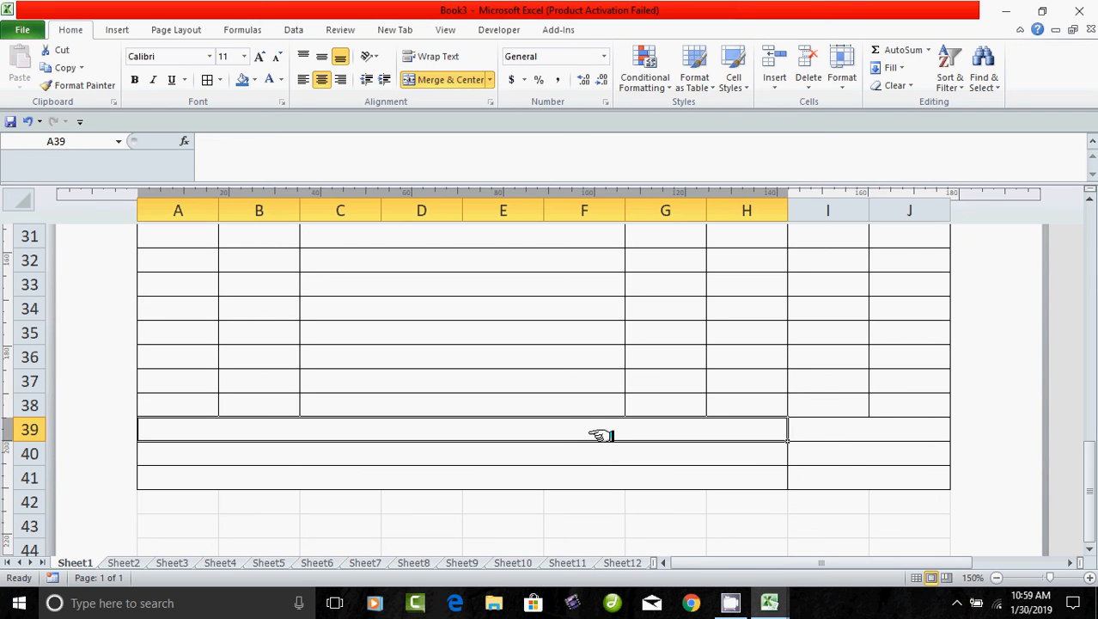
Enter right-aligned labels Sub Total, Tax and Grand Total in merged cells A39, A40 and A41.
type("S")
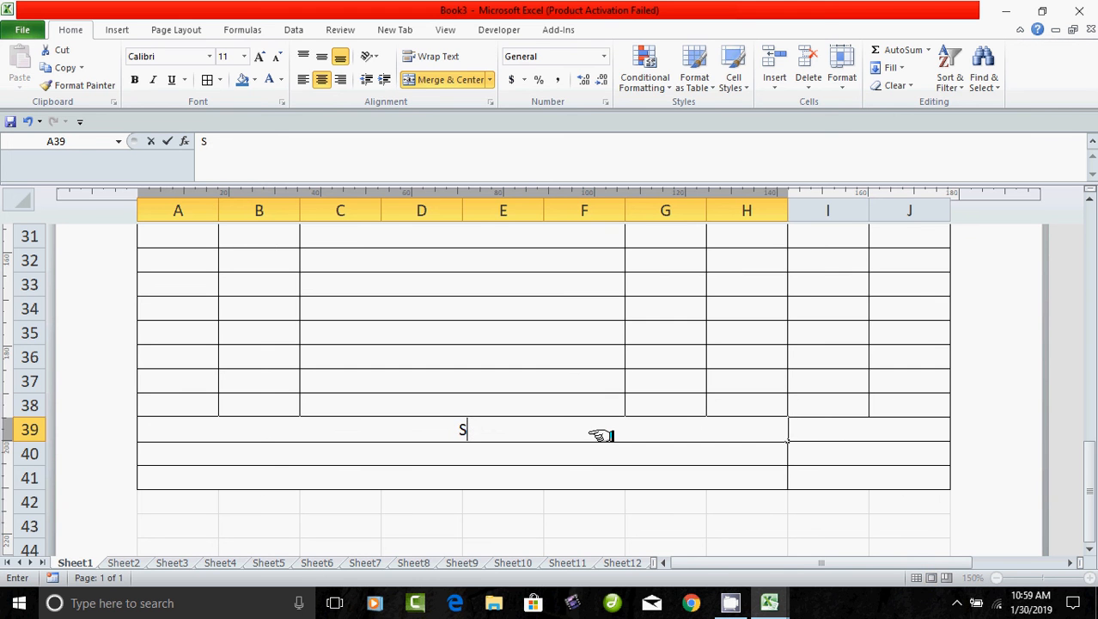
type("ub Total")
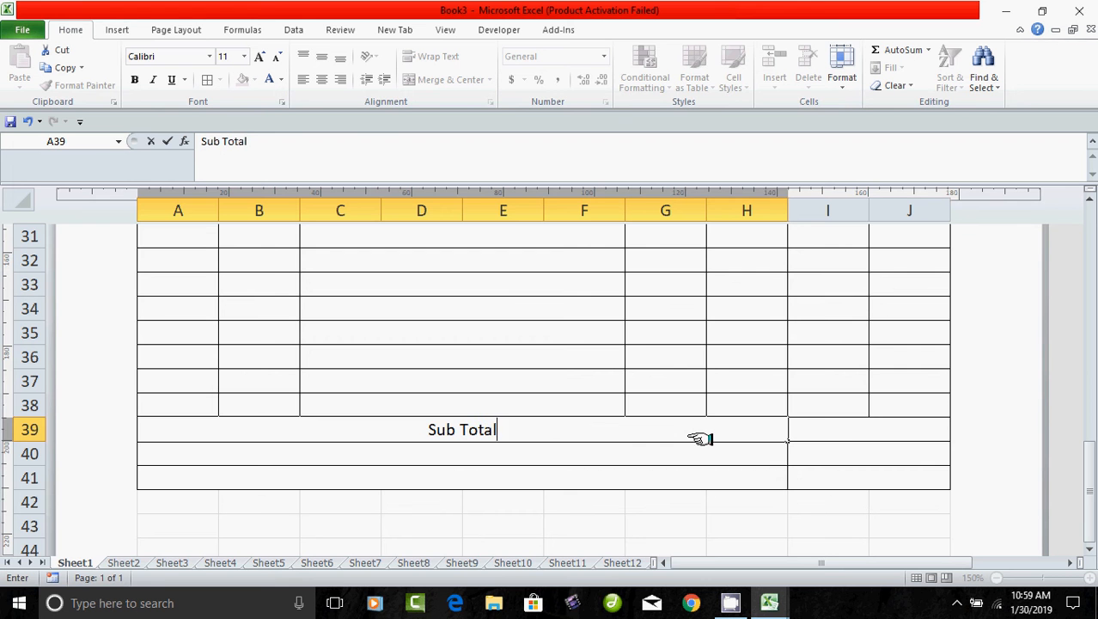
left_click_drag(692, 551, 743, 551)
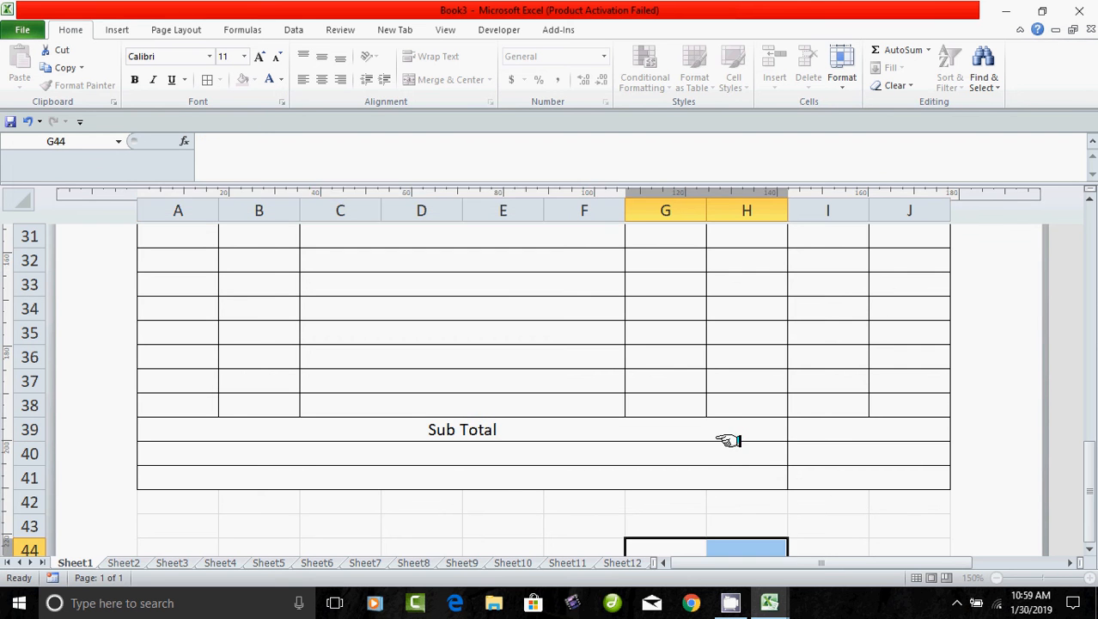
left_click(727, 437)
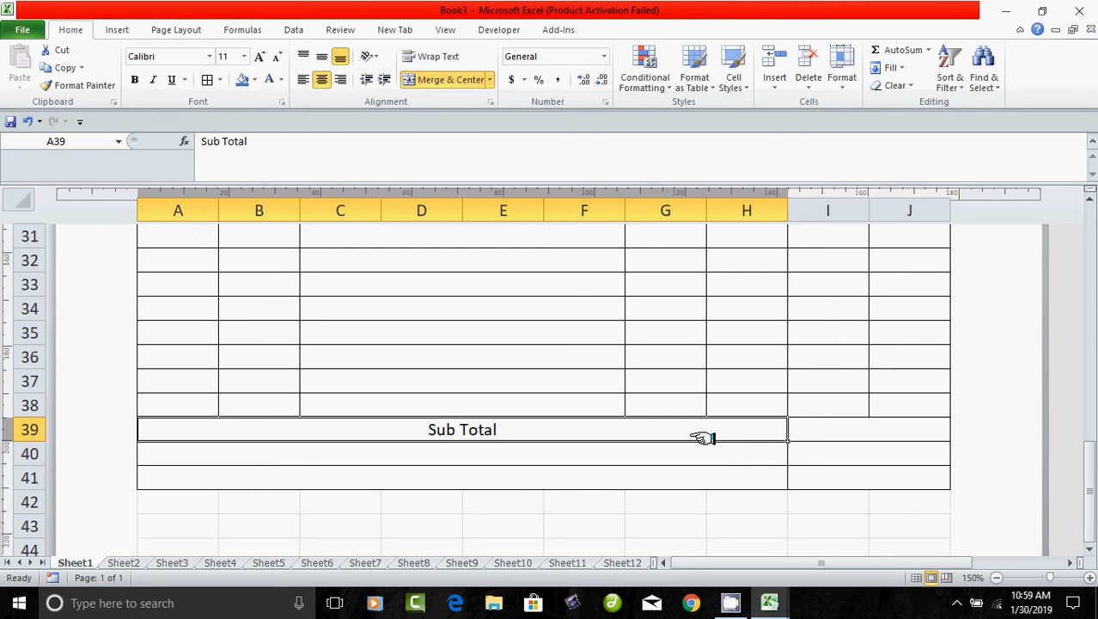
left_click(341, 79)
left_click_drag(724, 455, 735, 458)
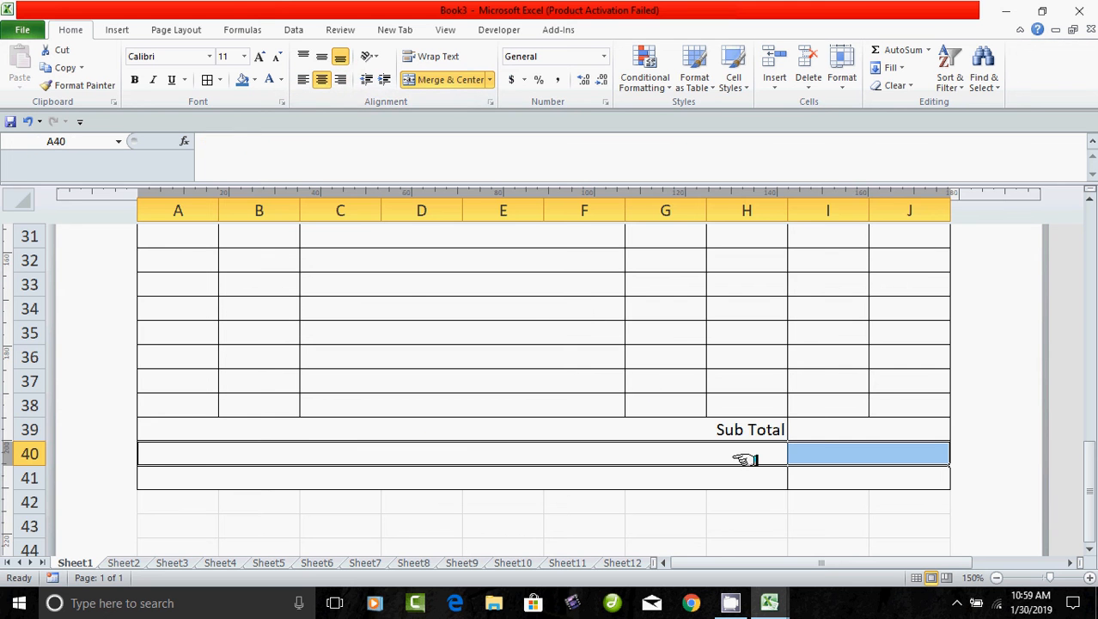
left_click(341, 79)
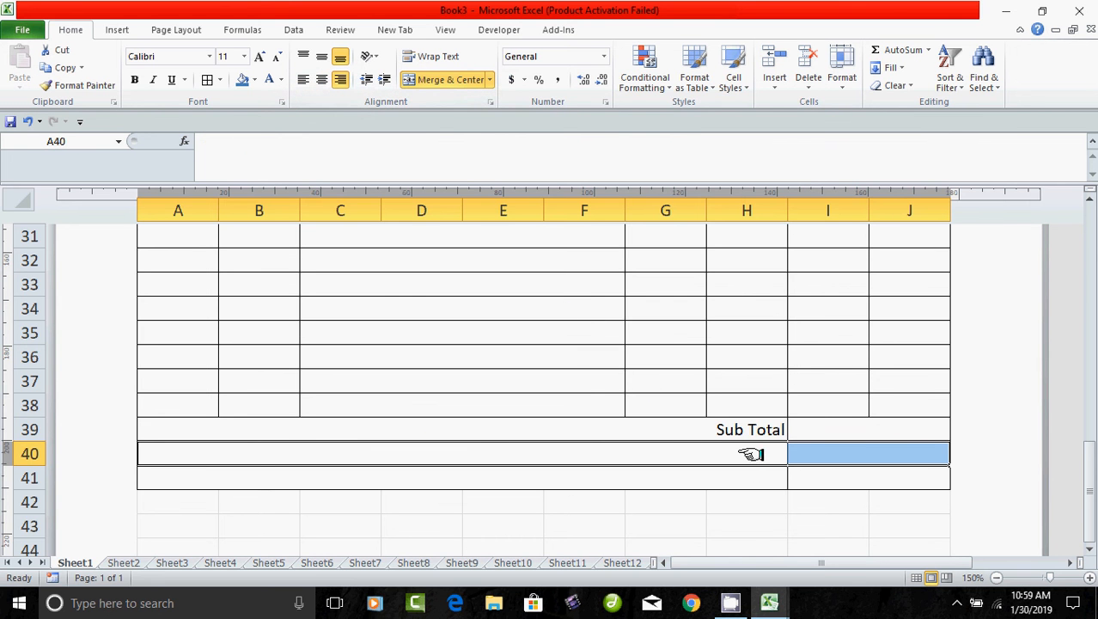
type("Tax")
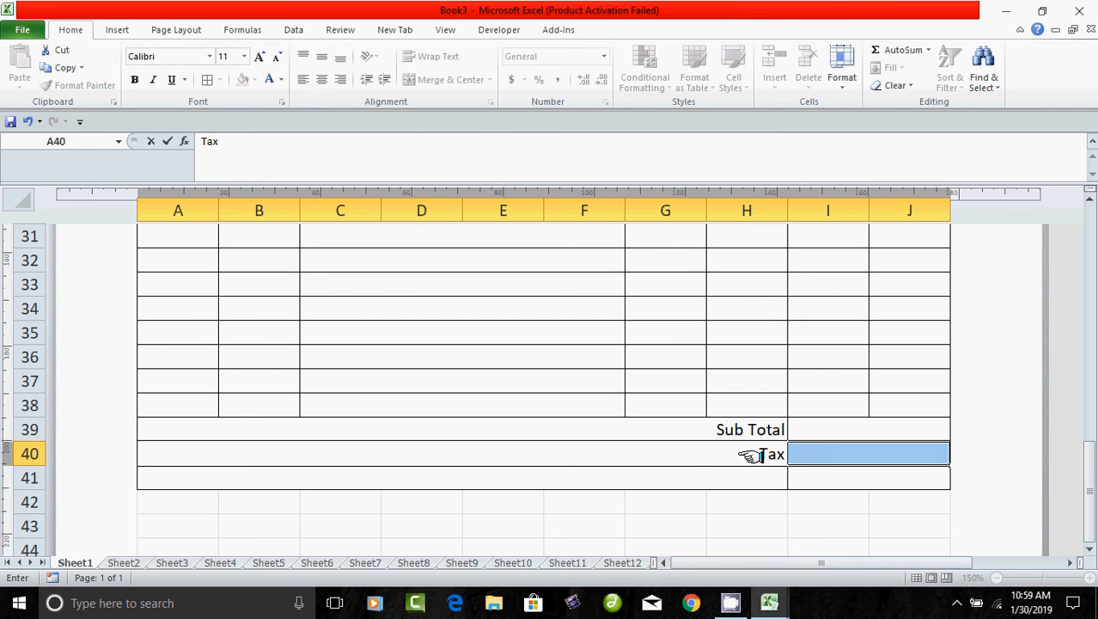
key("Return")
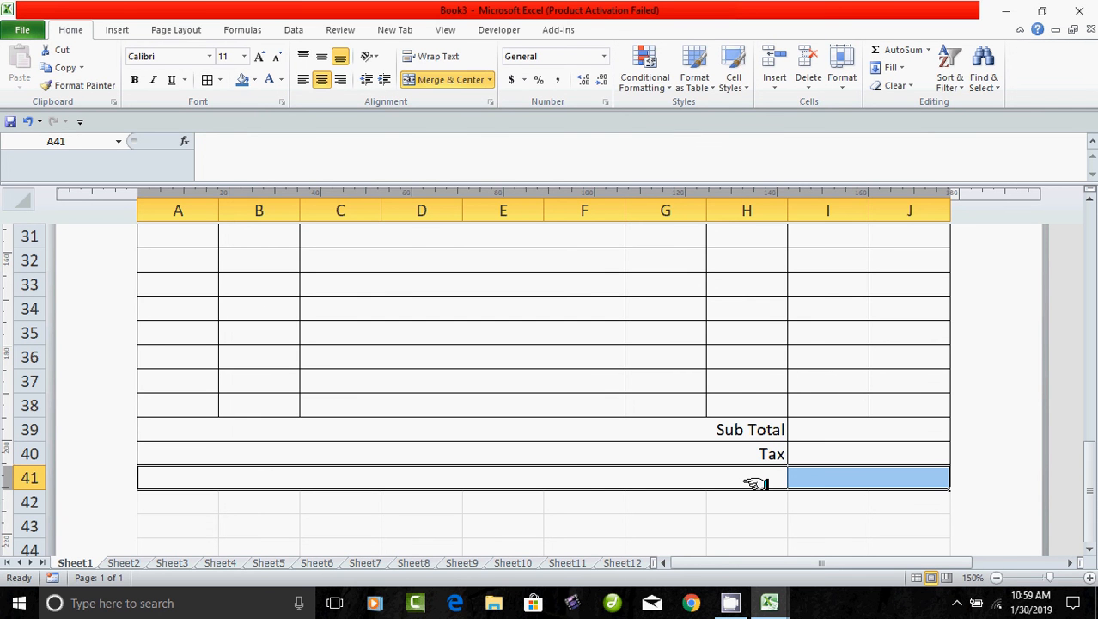
type("Grand")
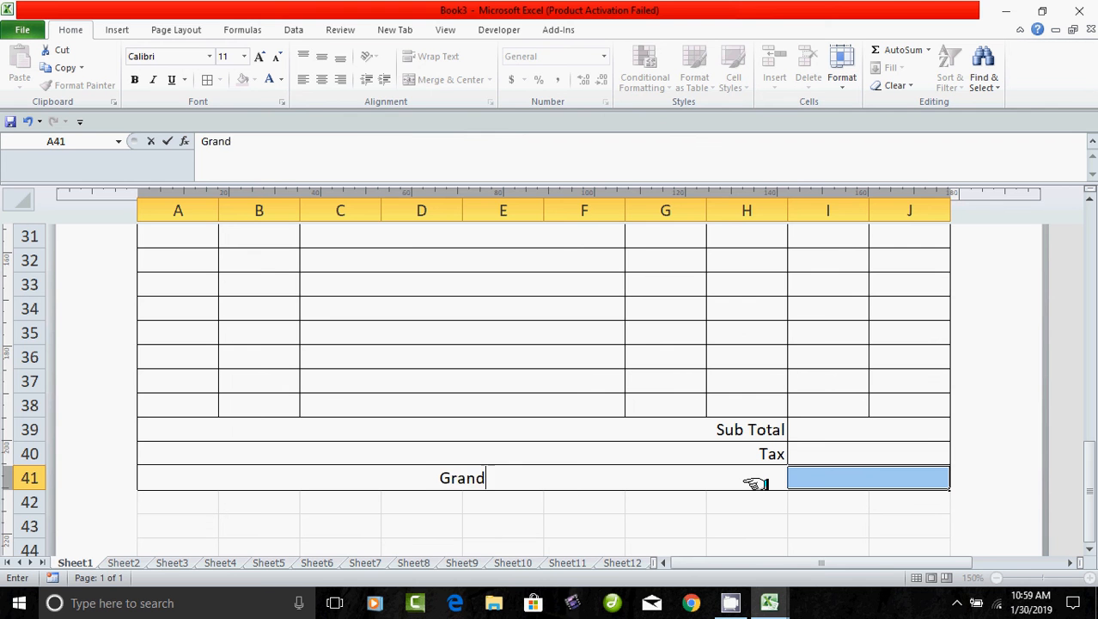
type(" Total")
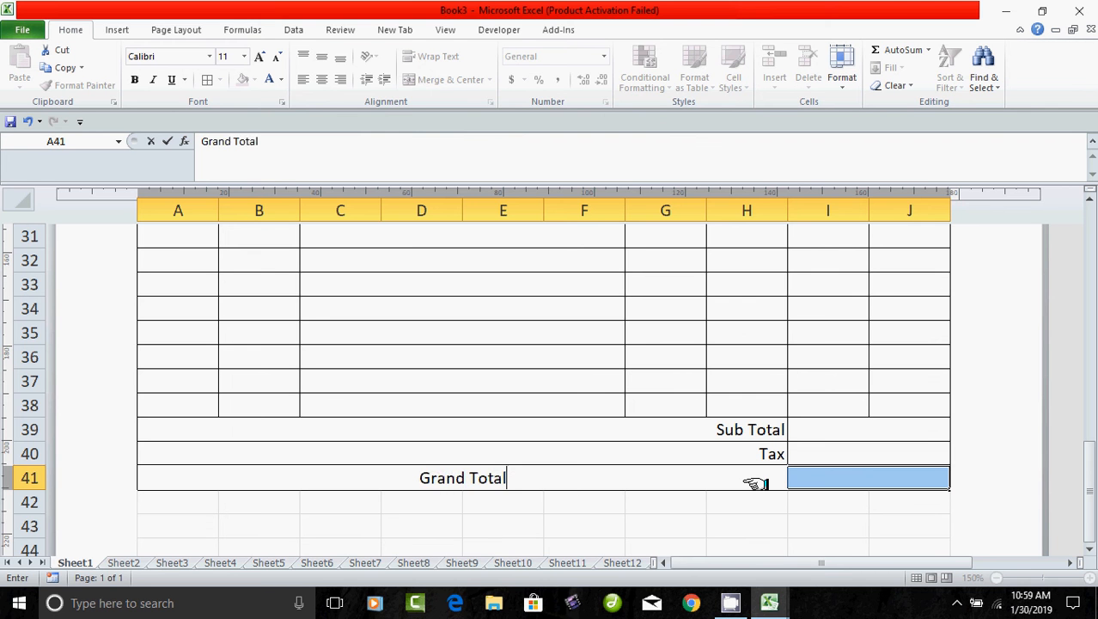
left_click(678, 537)
left_click(544, 478)
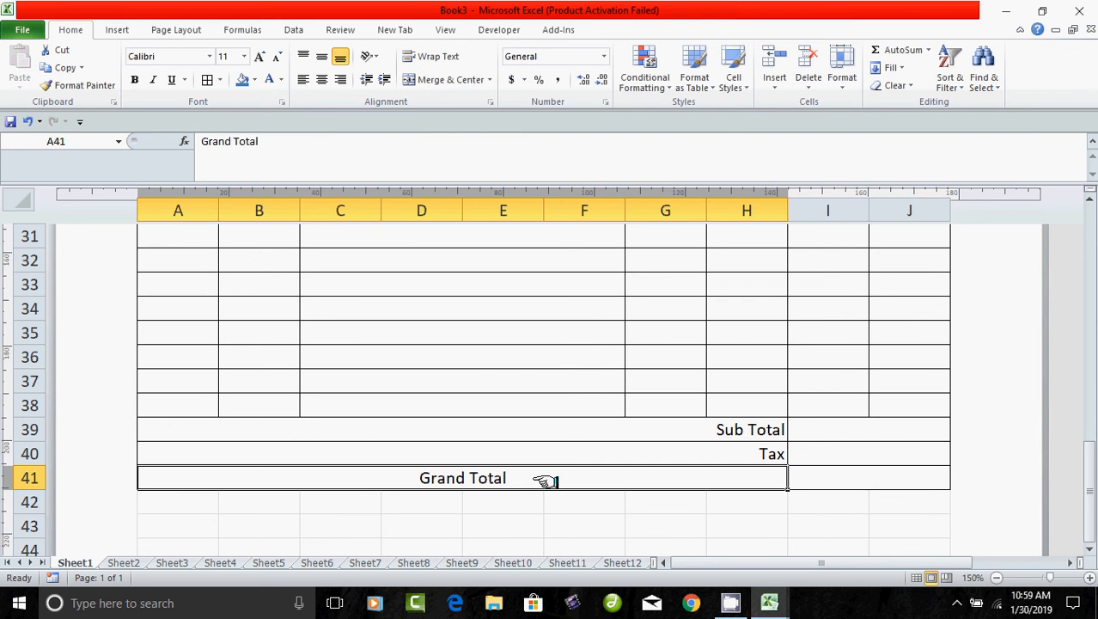
left_click(342, 79)
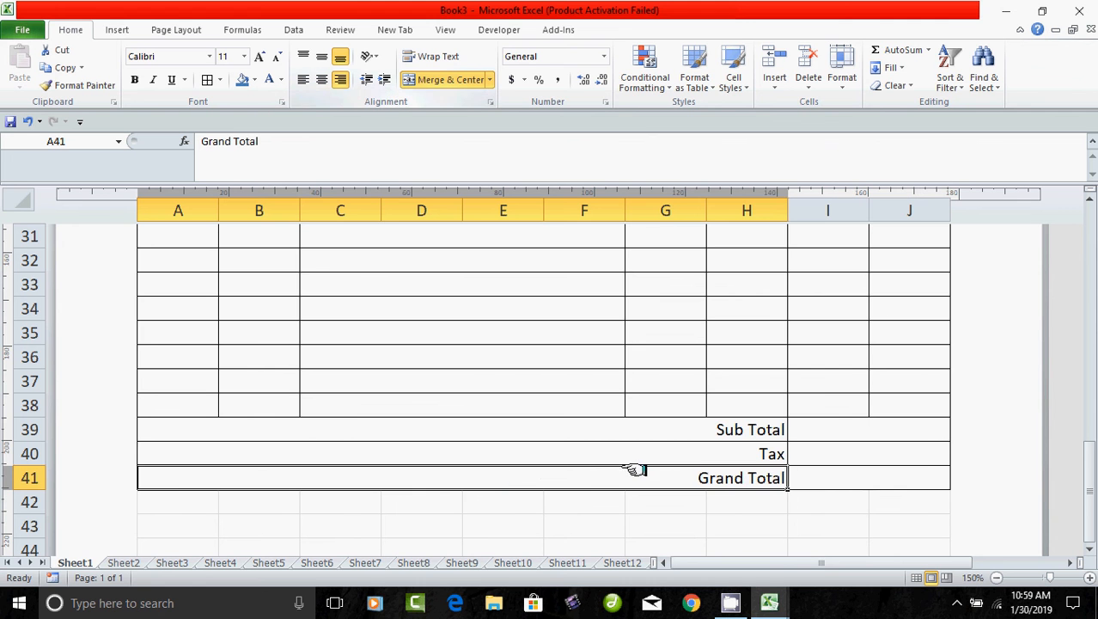
Give the totals rows A39:H41 a blue fill with bold white text.
left_click_drag(564, 429, 567, 477)
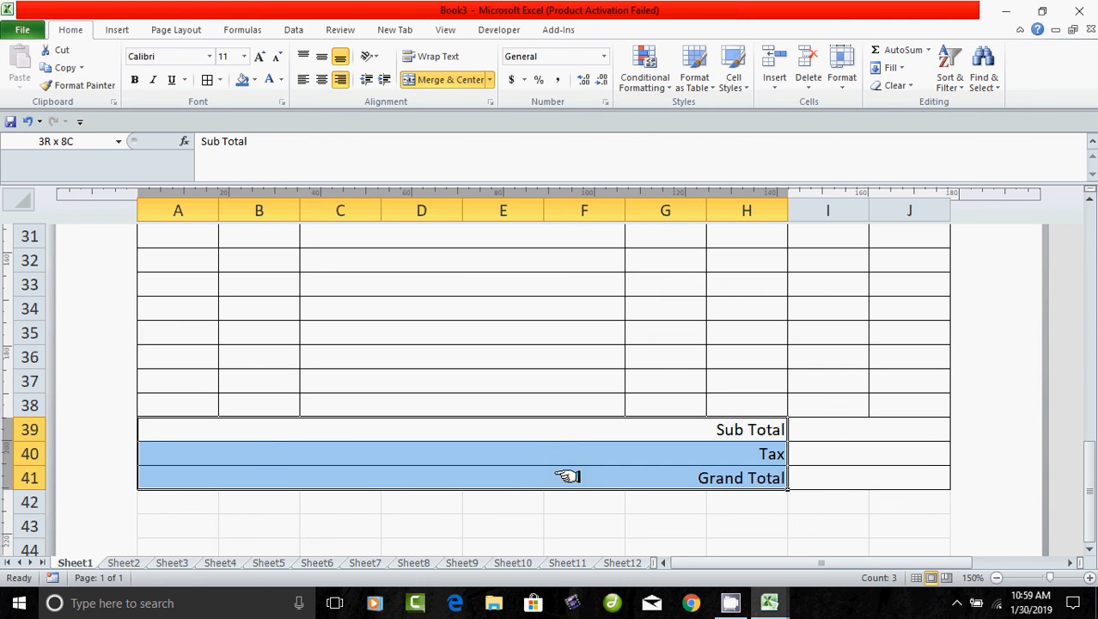
left_click(241, 79)
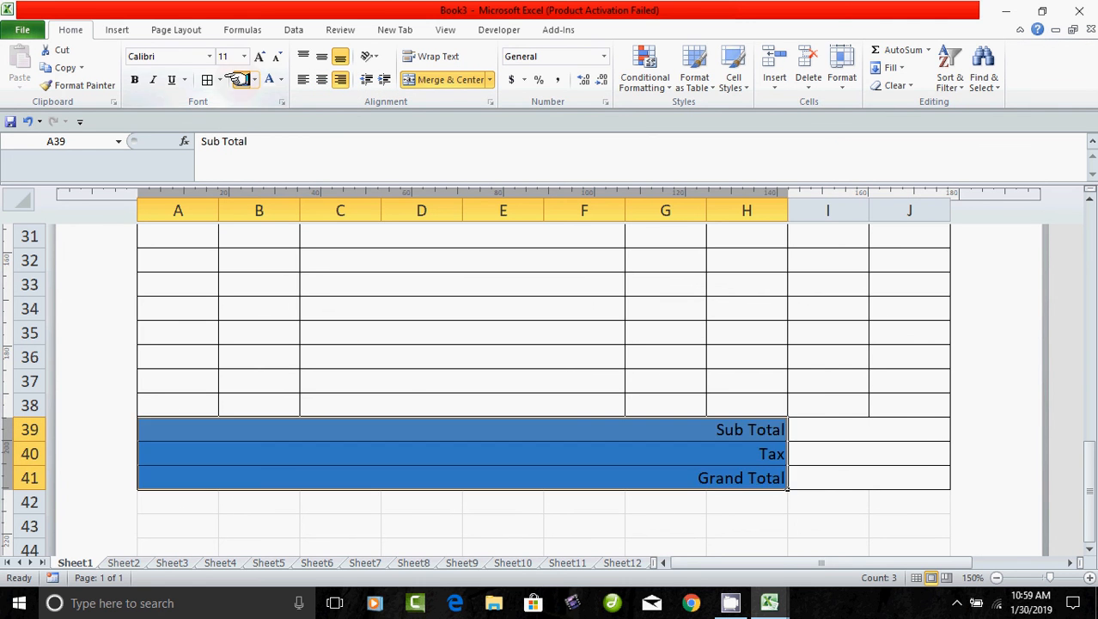
left_click(269, 79)
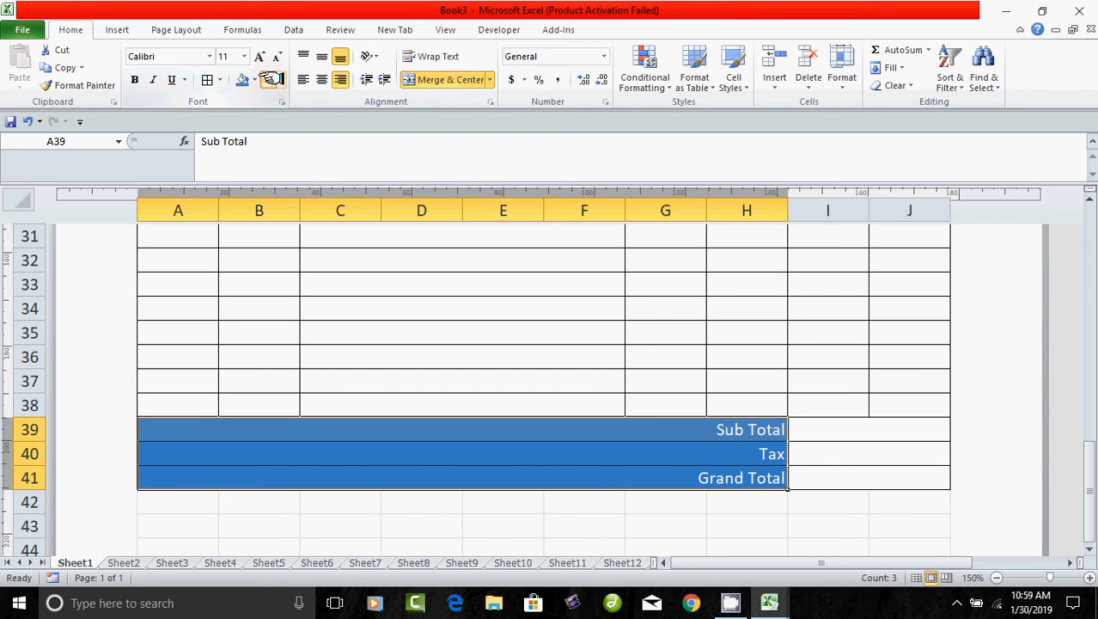
left_click(134, 79)
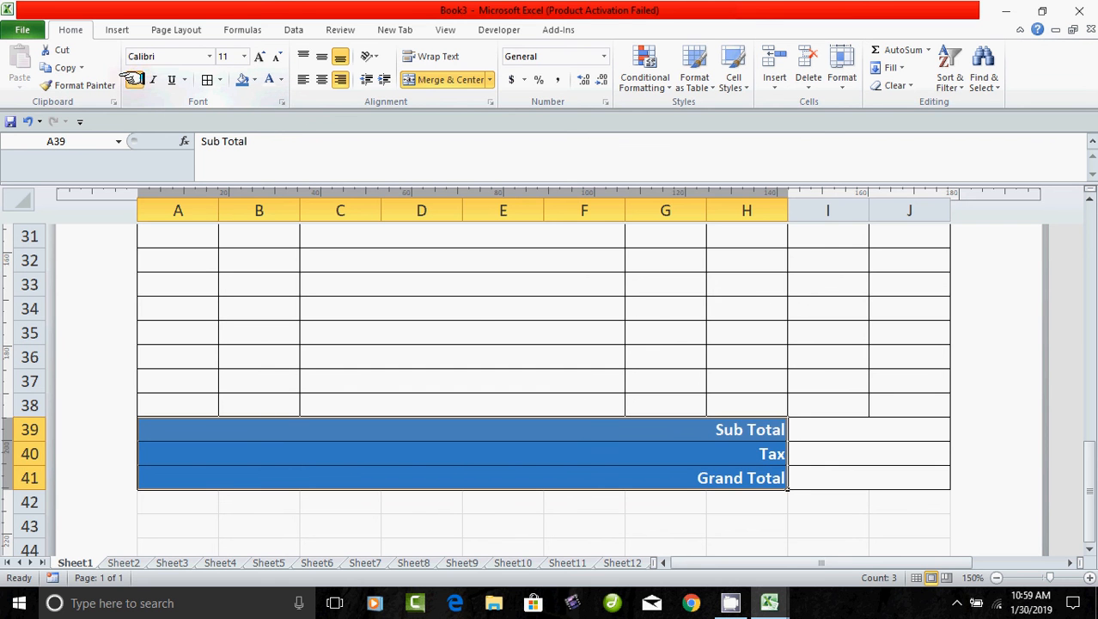
left_click_drag(612, 531, 636, 530)
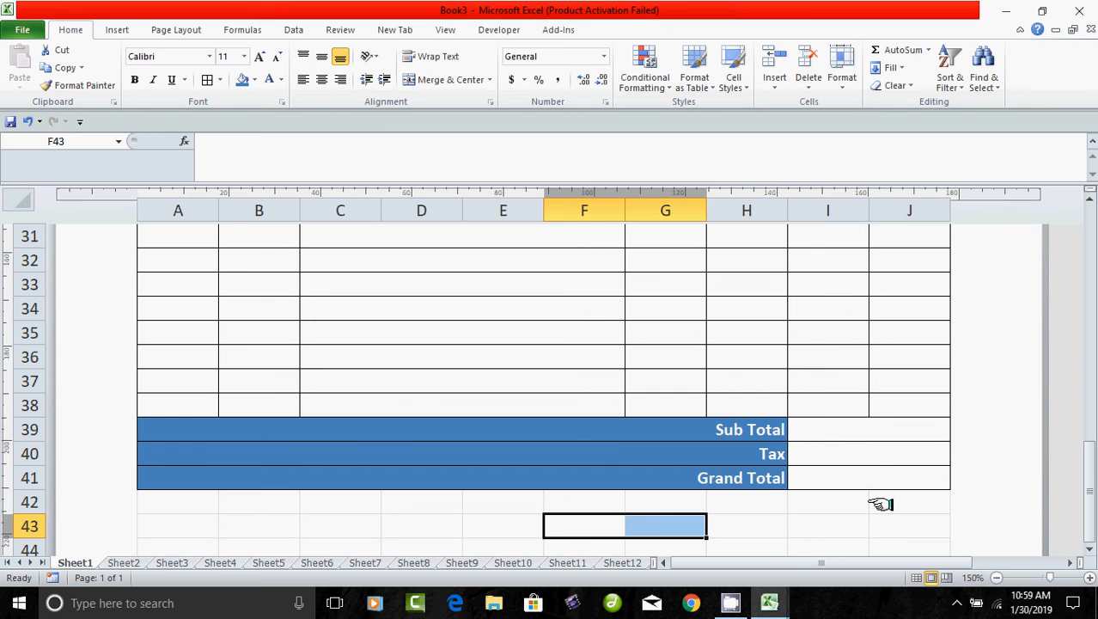
left_click(872, 432)
left_click(873, 454)
left_click(868, 479)
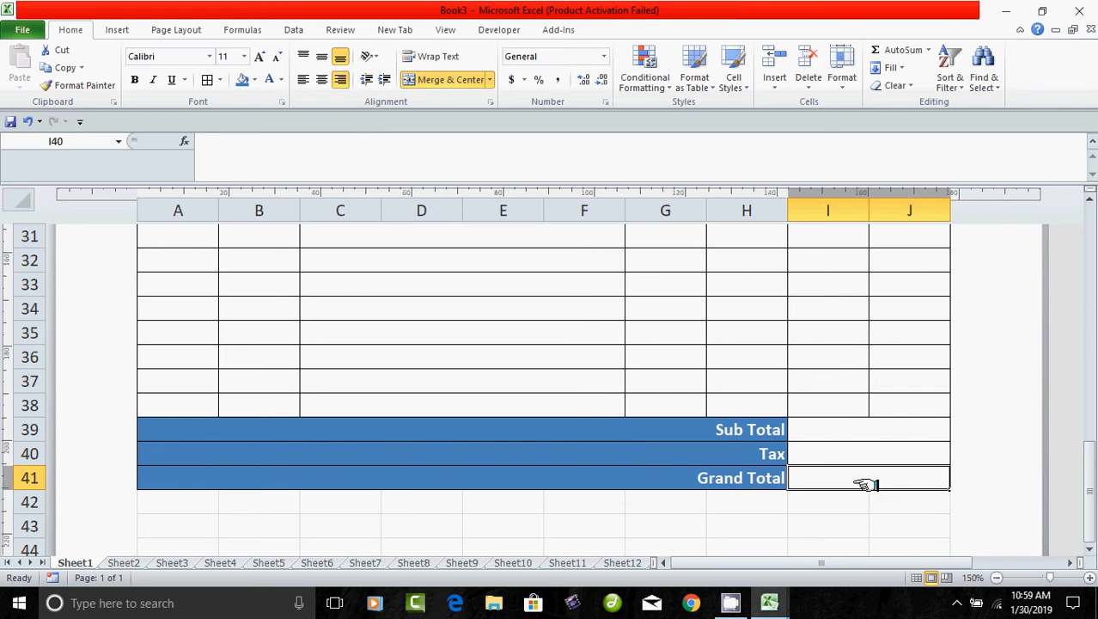
Merge A42:H47 into one large box.
scroll(730, 509, "down", 1)
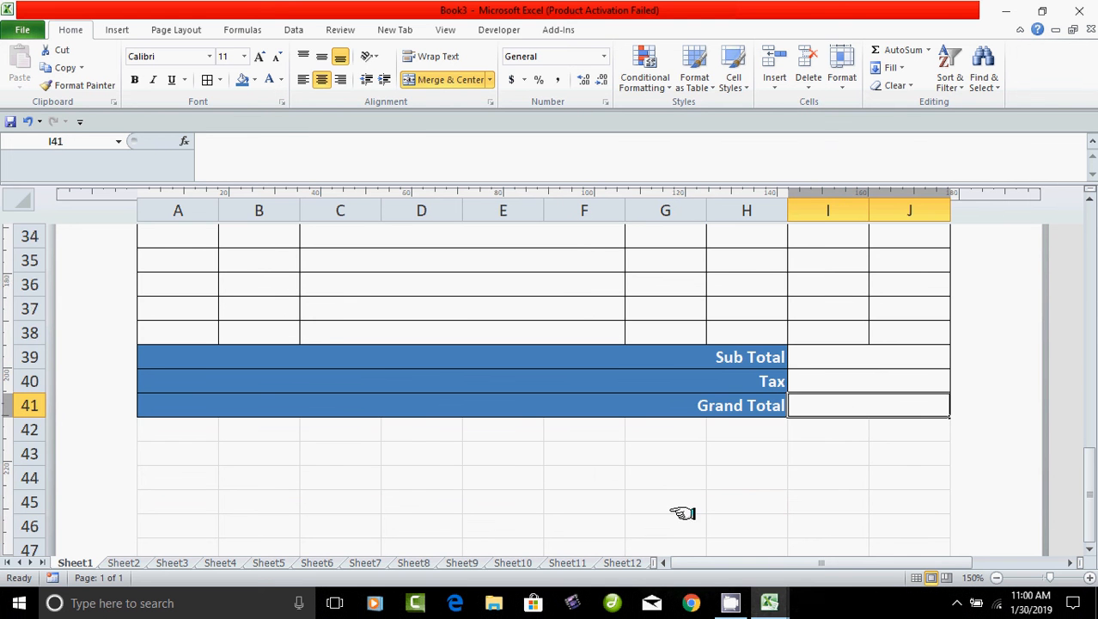
scroll(439, 510, "down", 1)
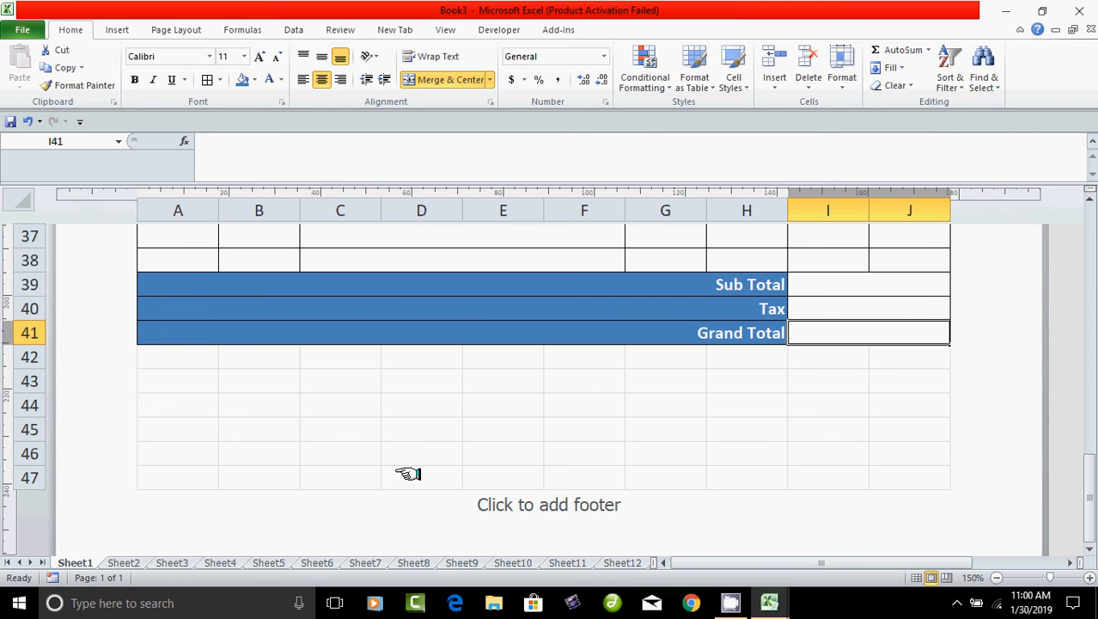
left_click_drag(165, 361, 680, 471)
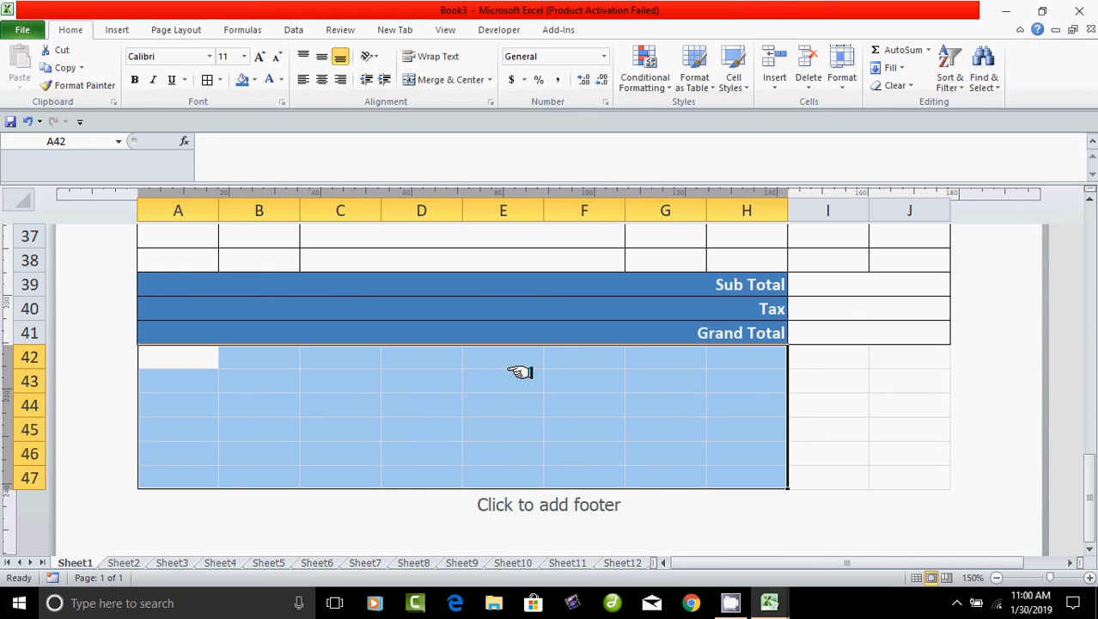
left_click(446, 79)
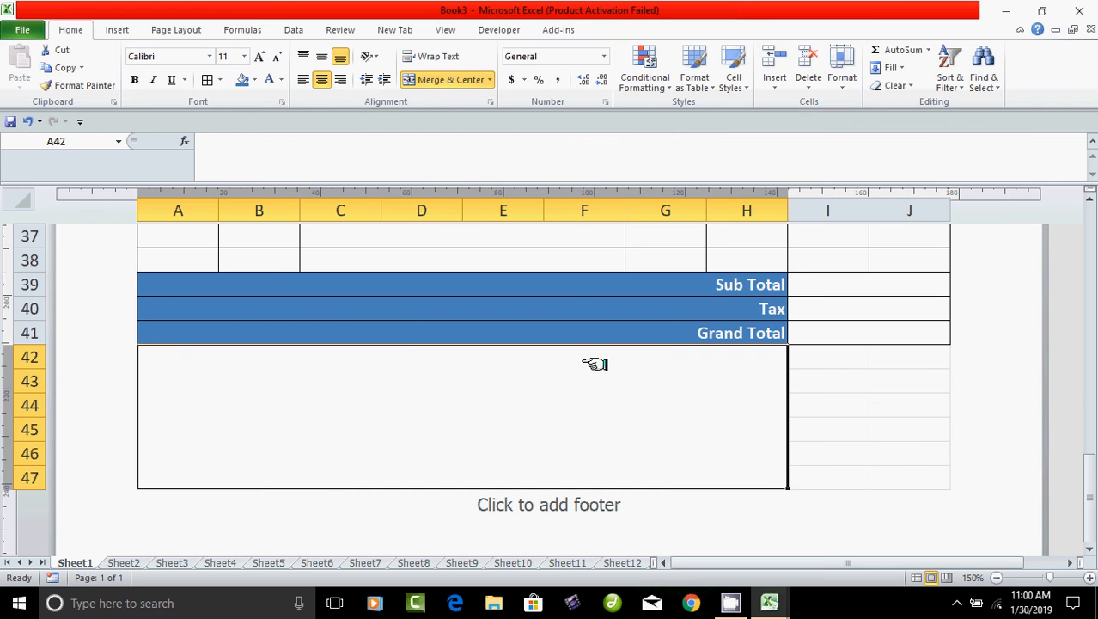
Type 'Payment Details:' in the merged A42:H47 box, aligned top and left.
left_click(304, 57)
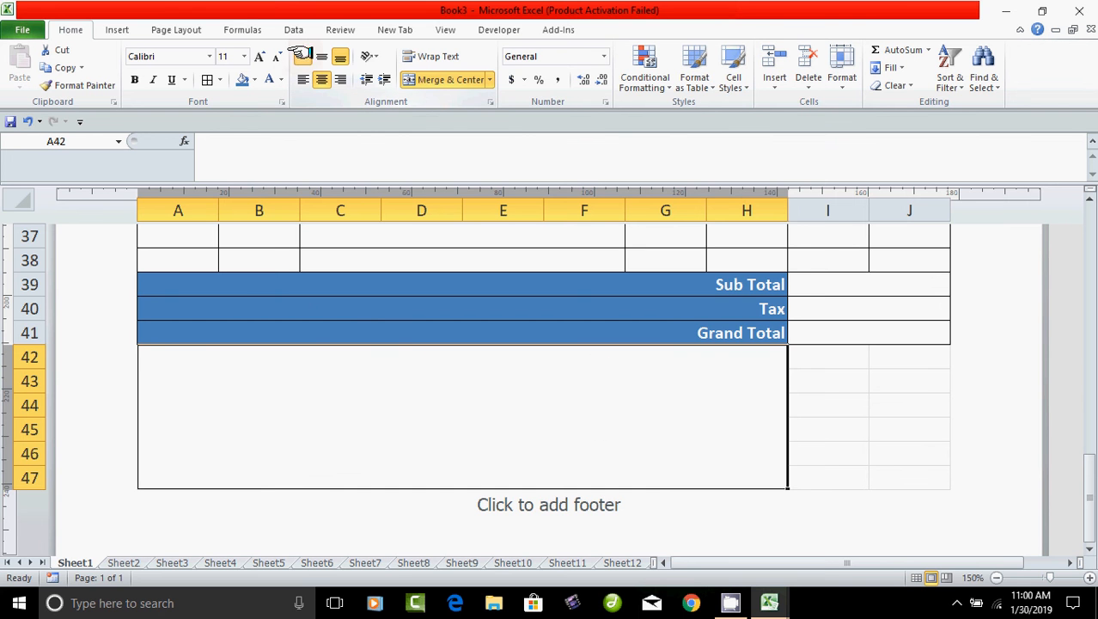
double_click(157, 361)
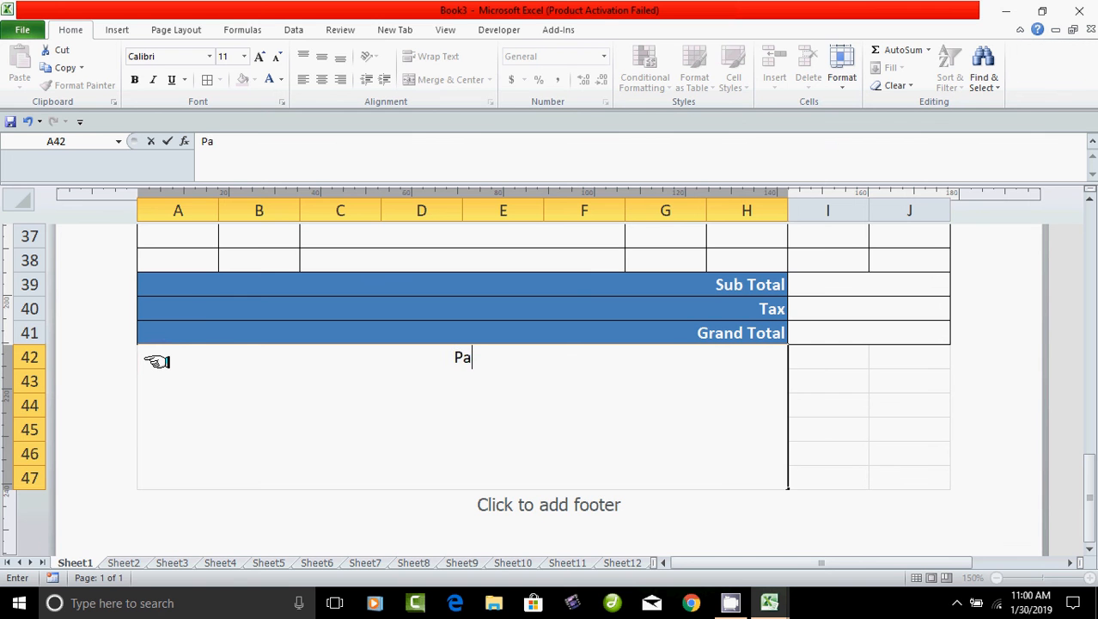
type("Payment ")
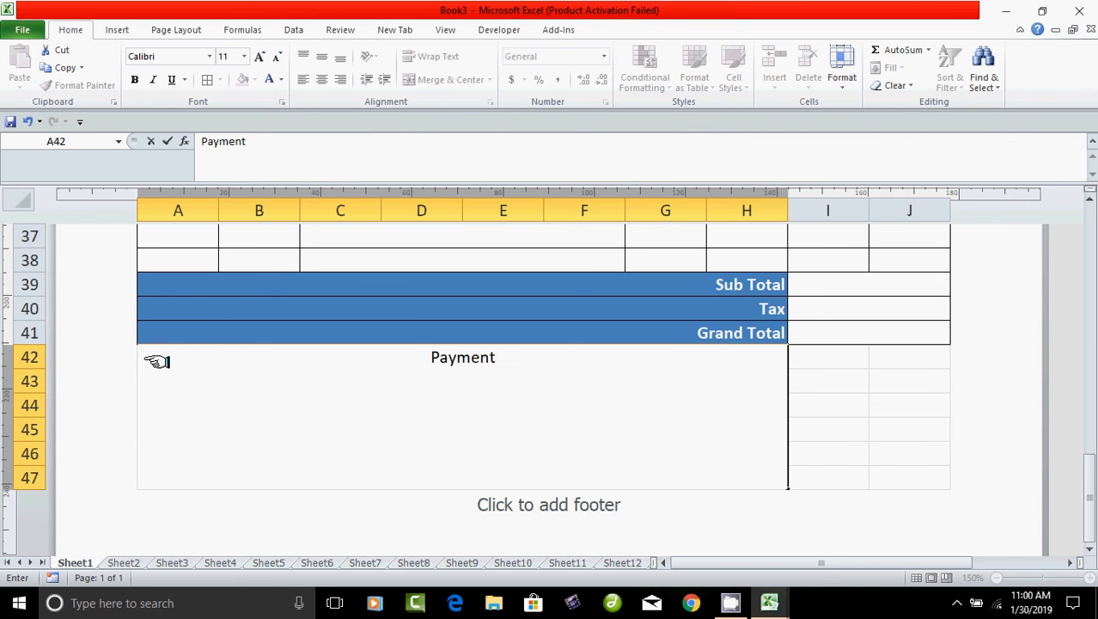
type("Deta")
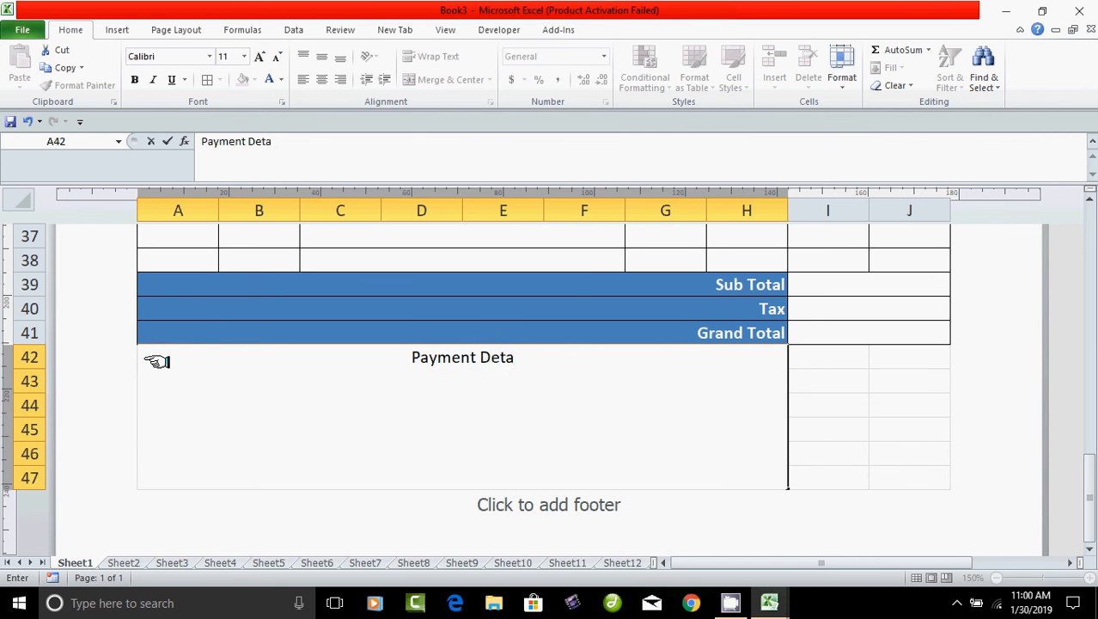
type("ils:")
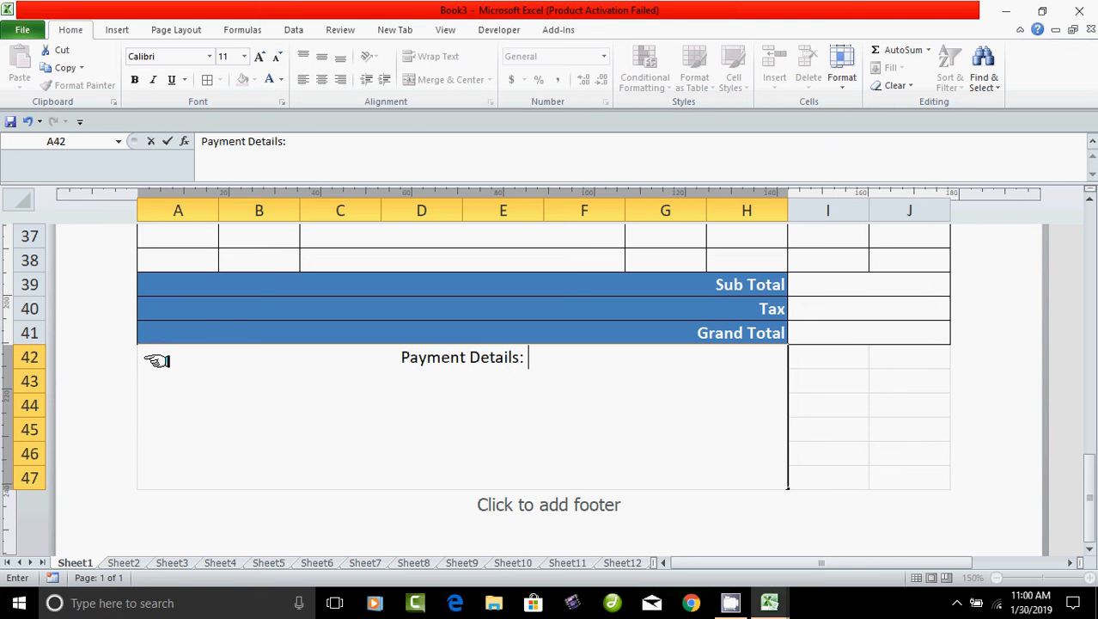
key("F2")
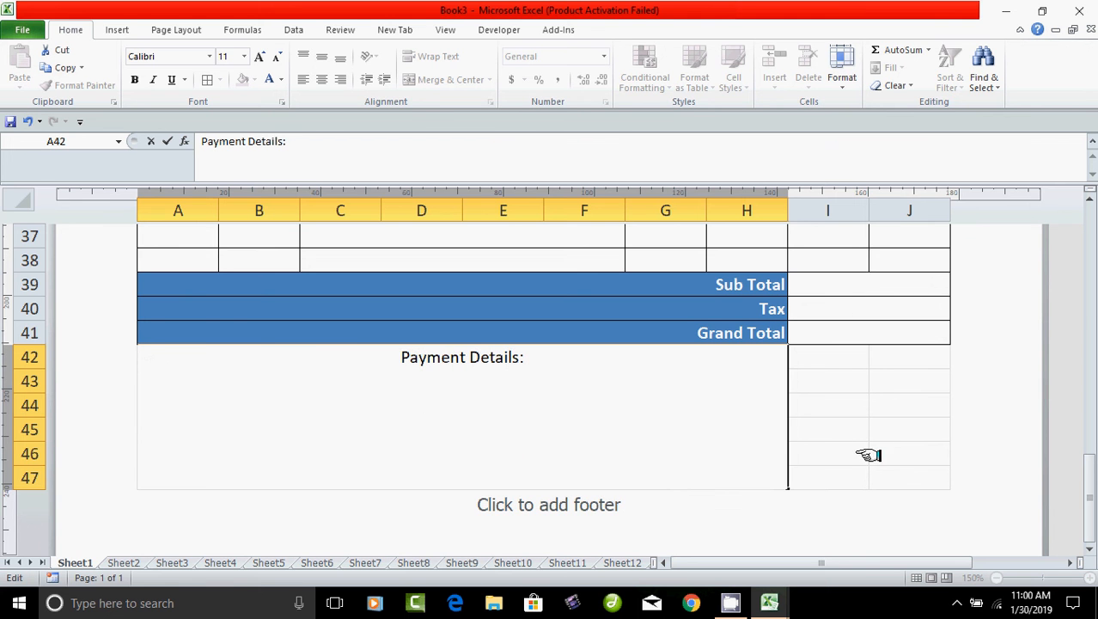
left_click(867, 455)
left_click(514, 421)
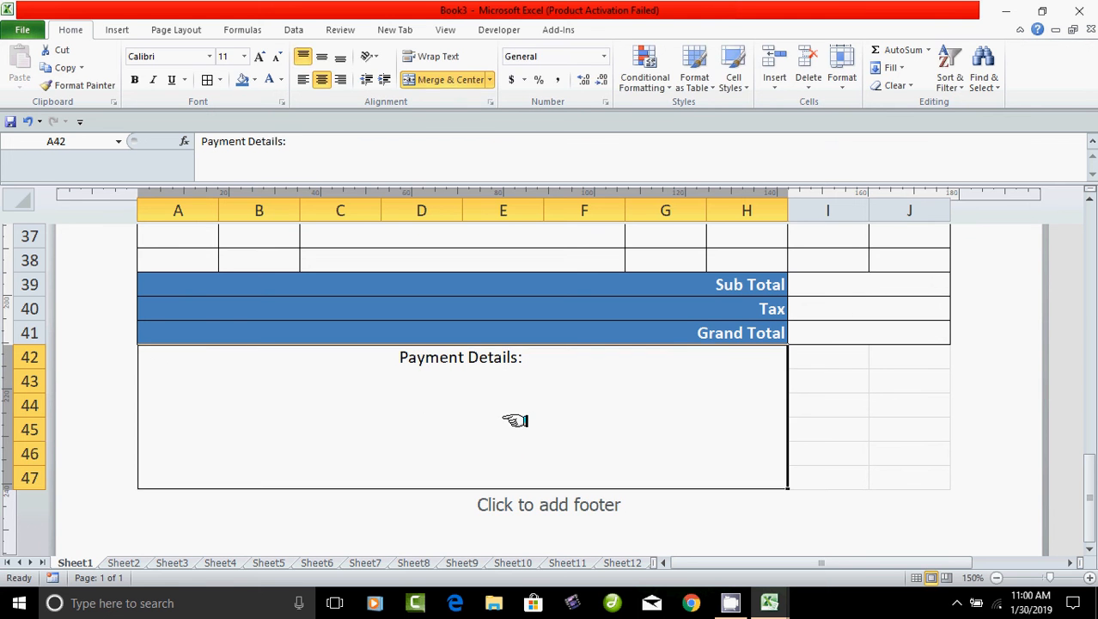
left_click(302, 55)
left_click(303, 55)
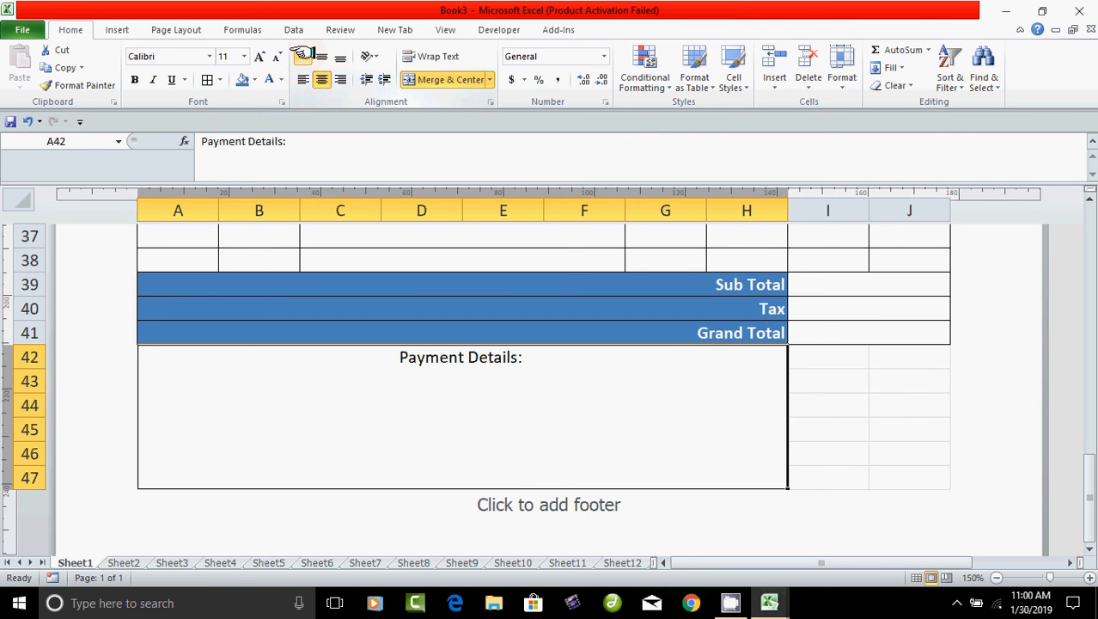
left_click(303, 79)
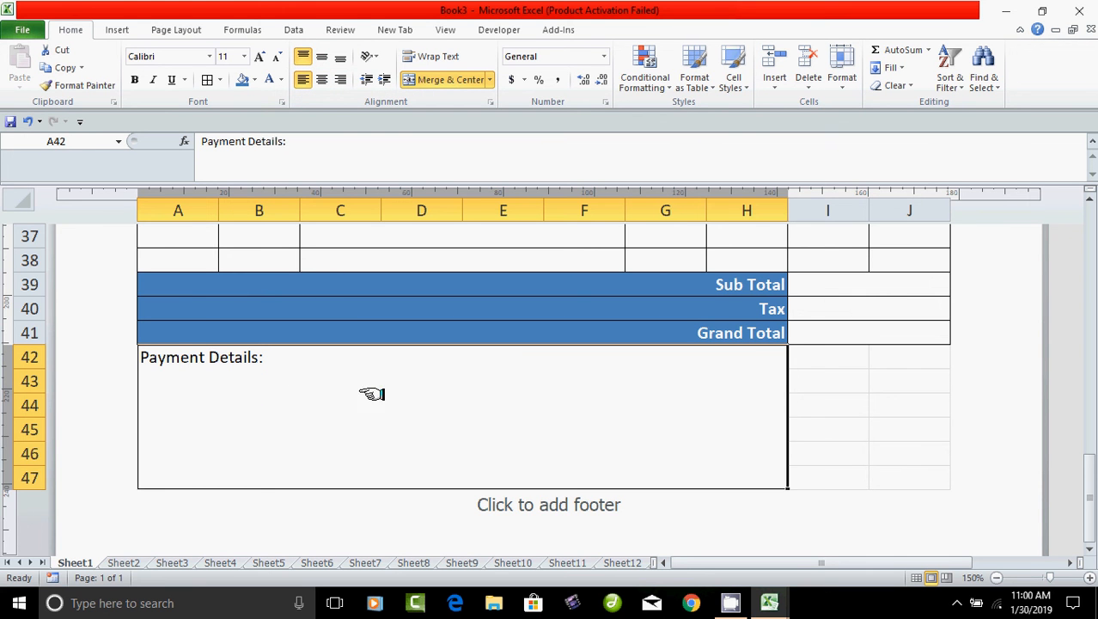
Merge I42:J47 into one box and label it 'Signature'.
left_click_drag(827, 367, 857, 475)
left_click(427, 79)
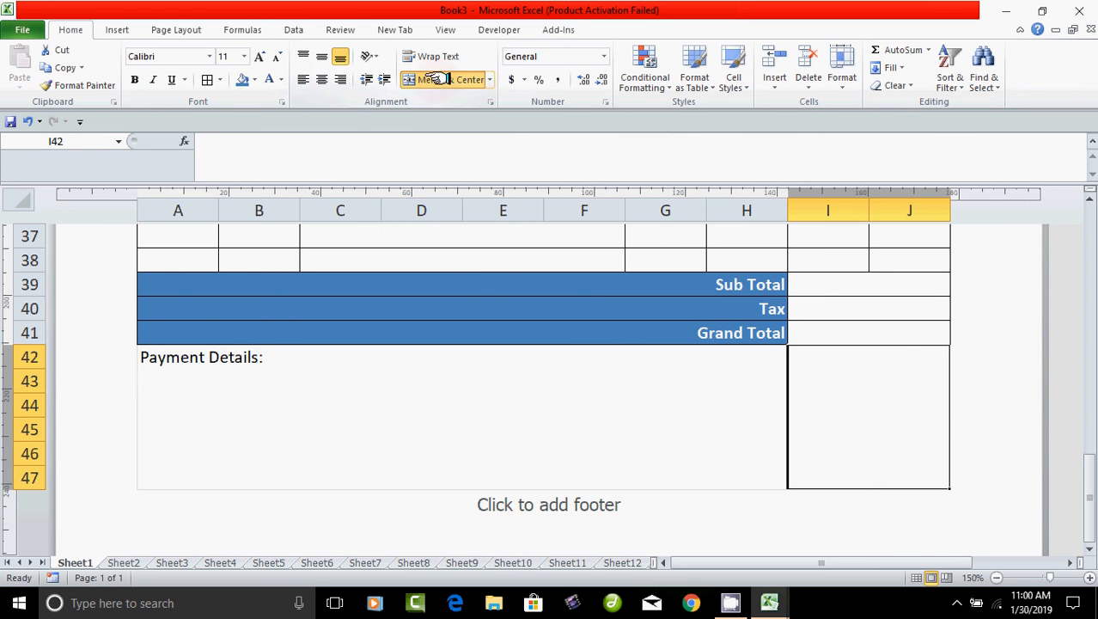
double_click(858, 475)
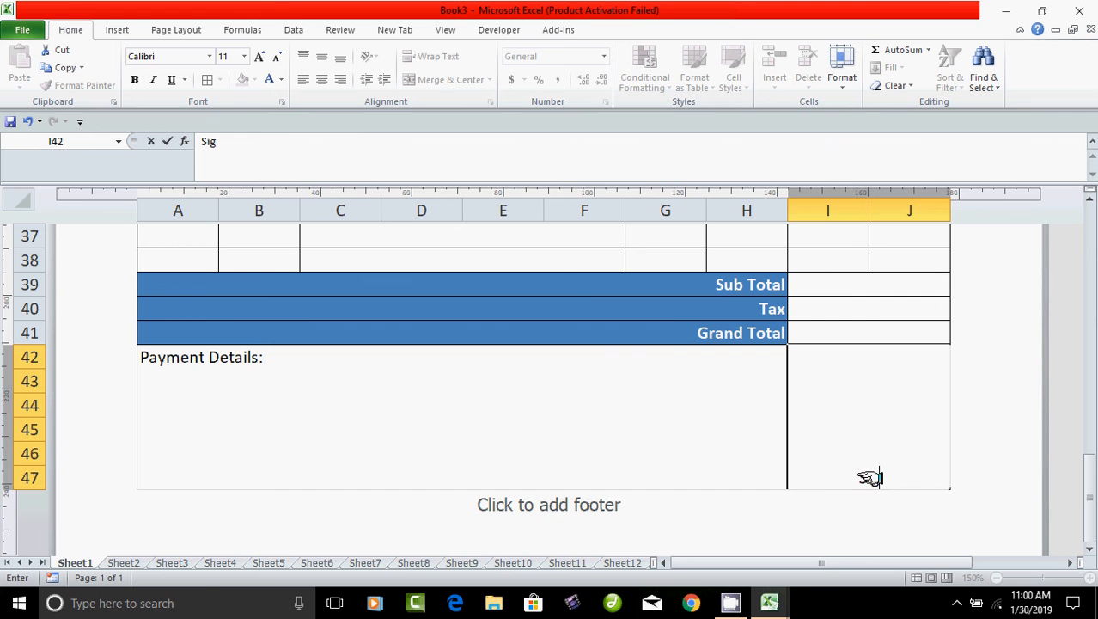
type("Signature")
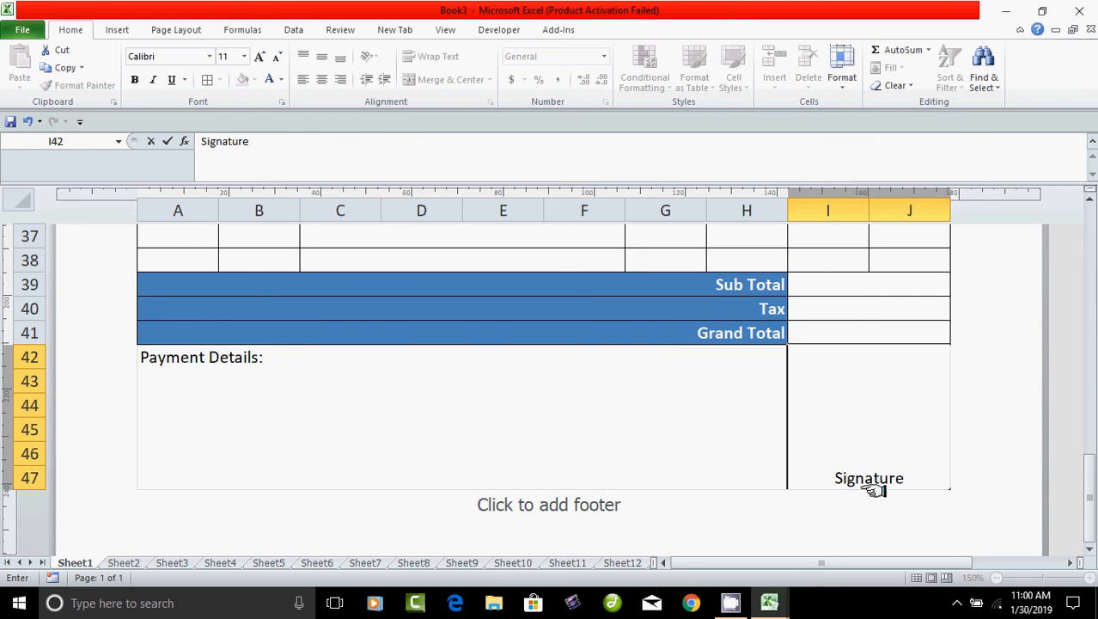
left_click(649, 414)
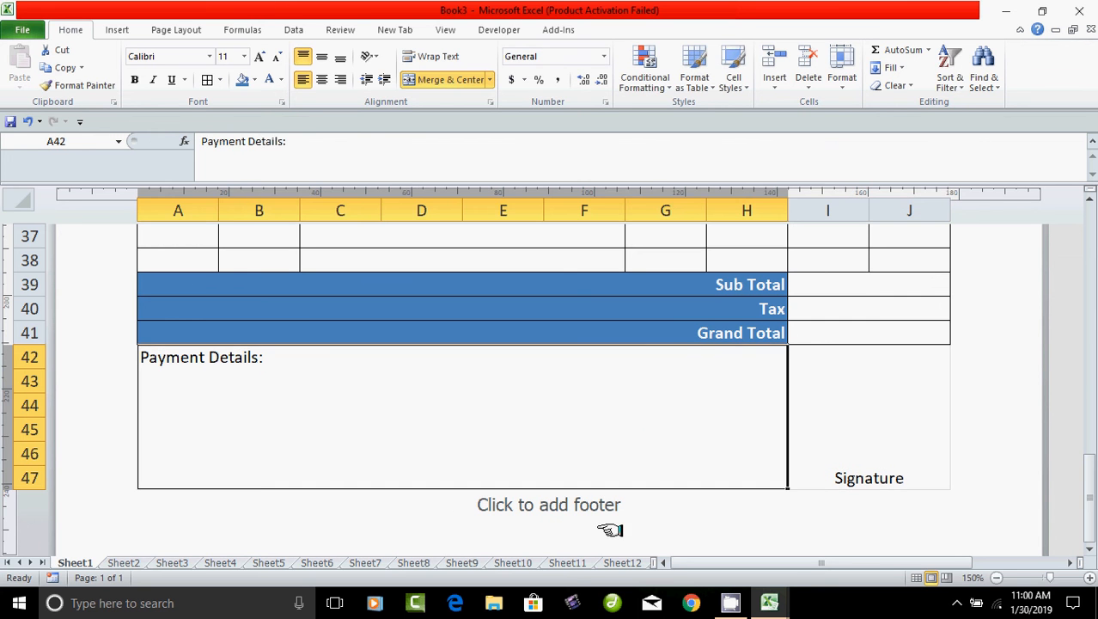
left_click(868, 431)
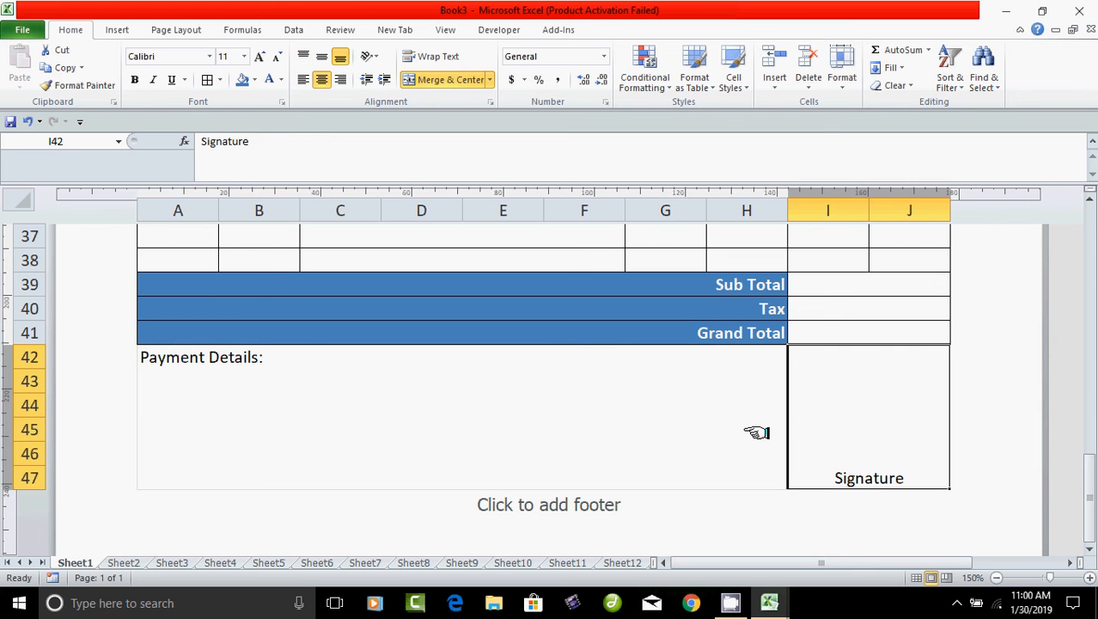
Apply borders to both the Payment Details and Signature boxes.
left_click_drag(412, 447, 851, 451)
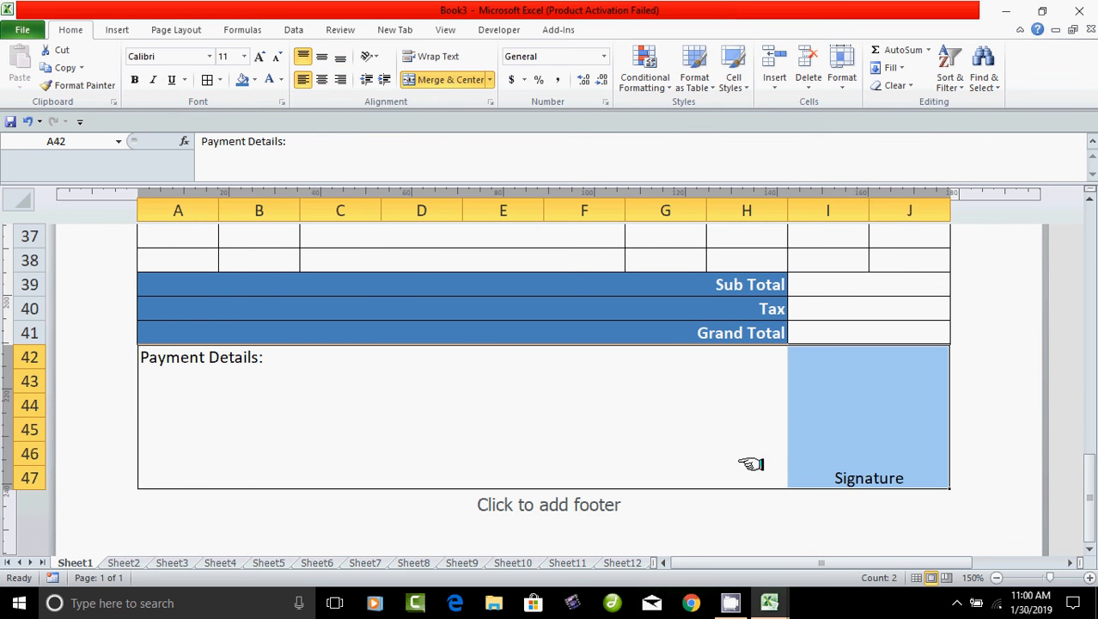
left_click(207, 79)
left_click(379, 440)
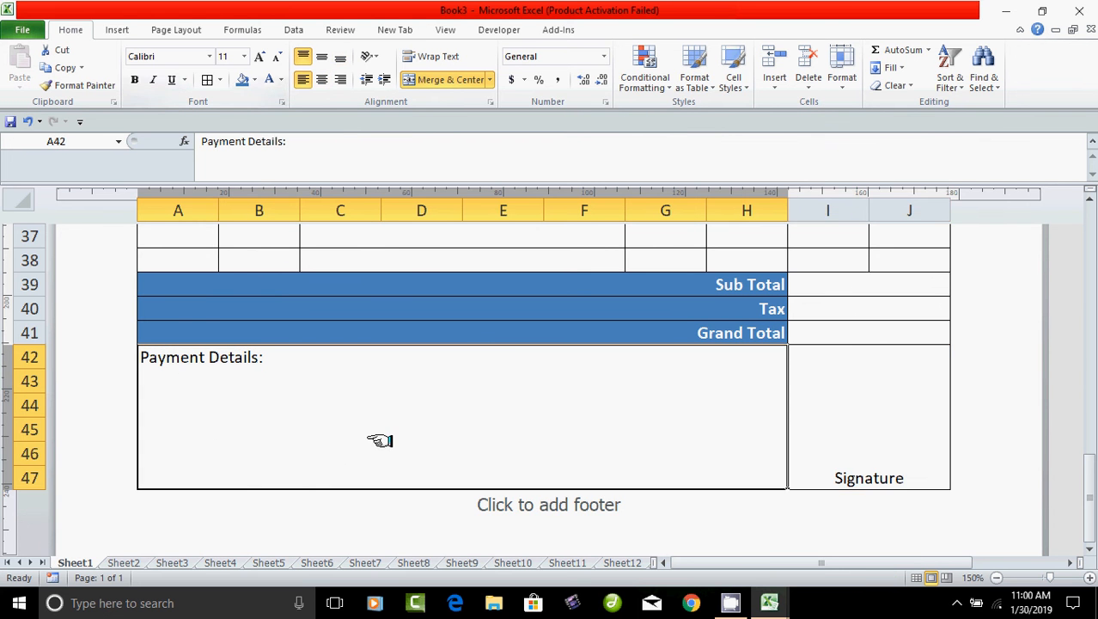
scroll(475, 515, "up", 2)
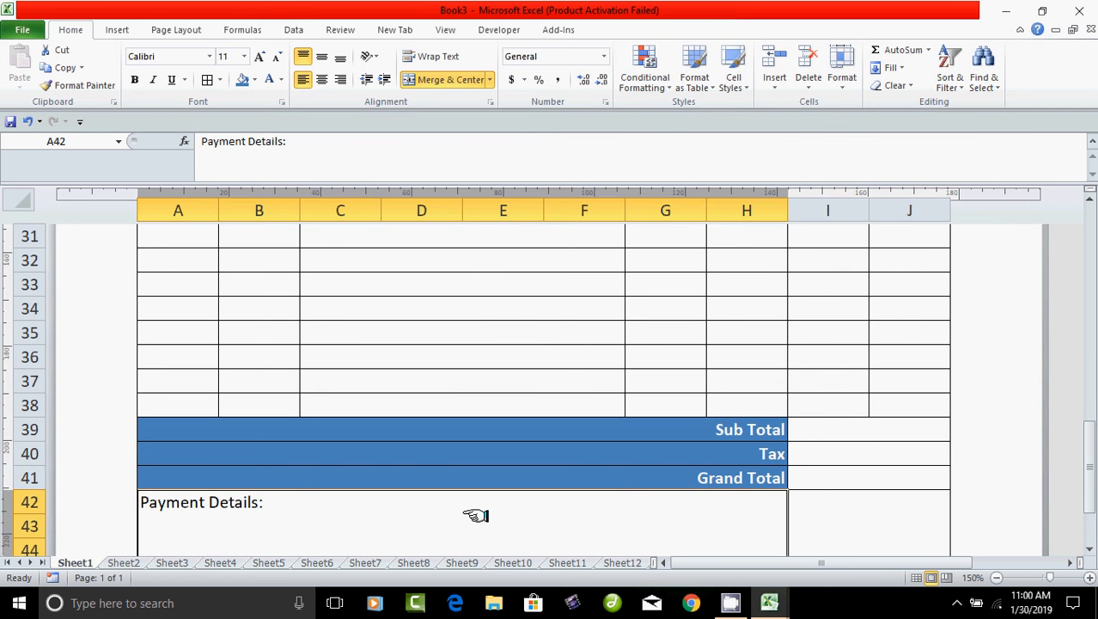
scroll(475, 515, "up", 10)
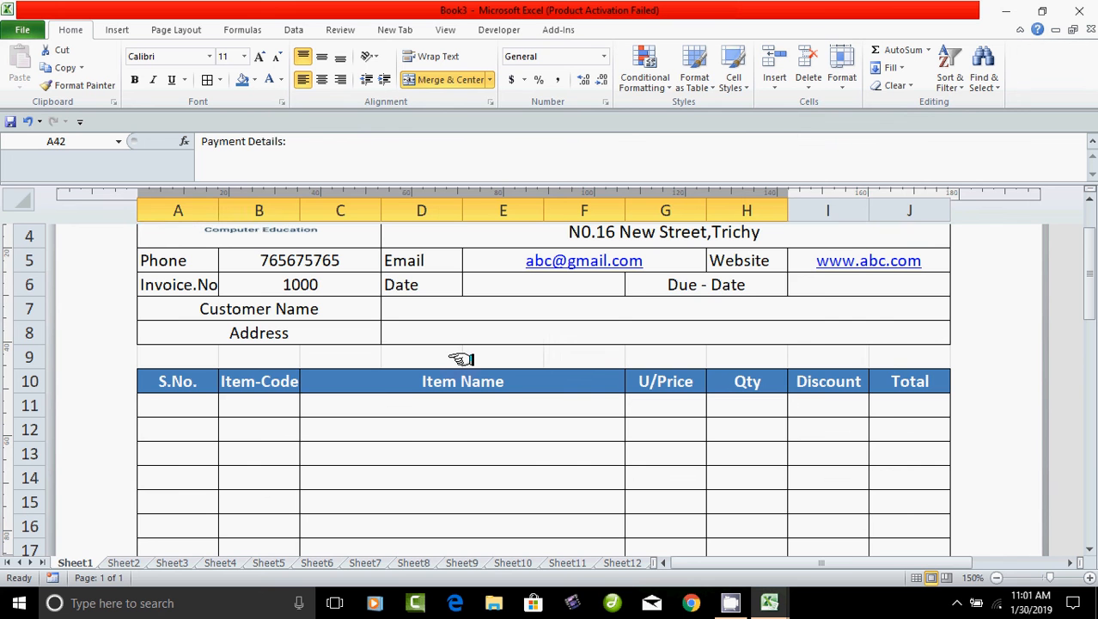
left_click(503, 311)
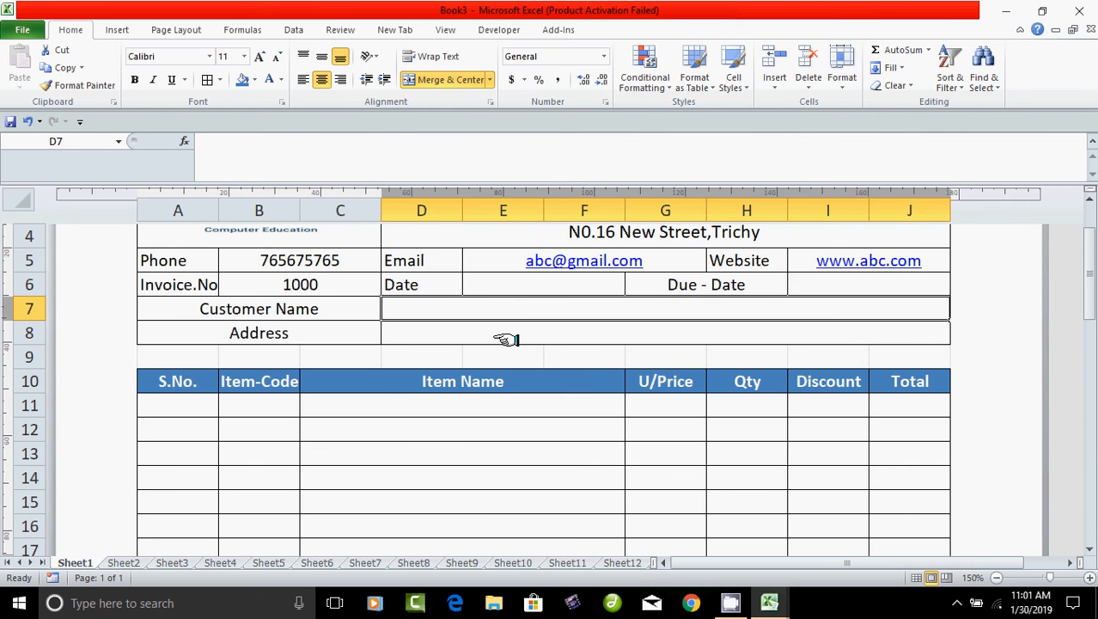
left_click(500, 336)
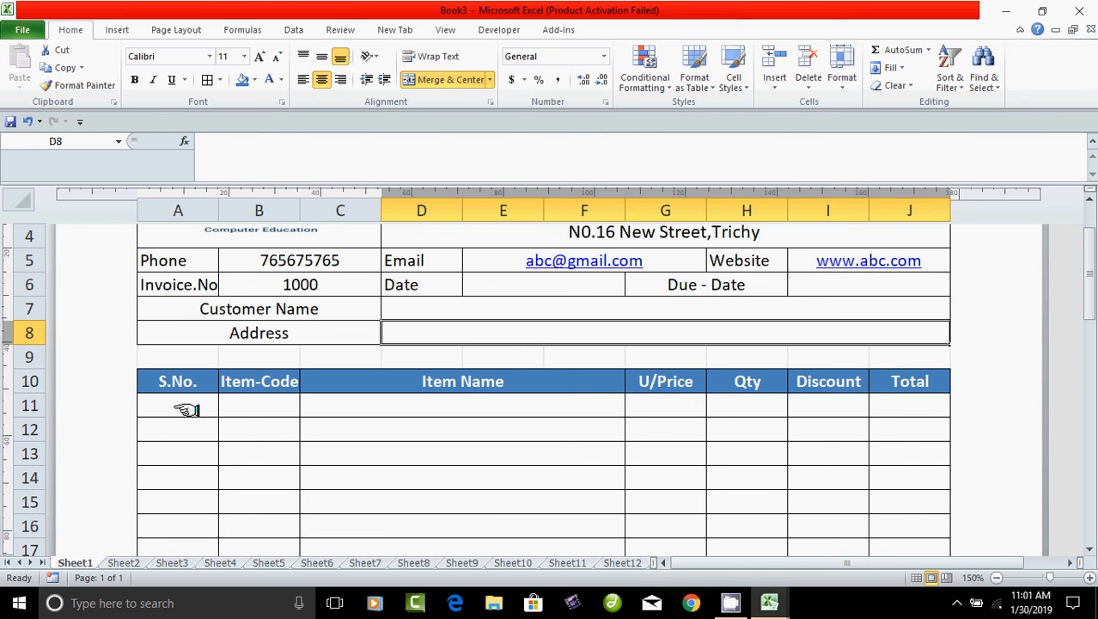
left_click_drag(175, 409, 343, 410)
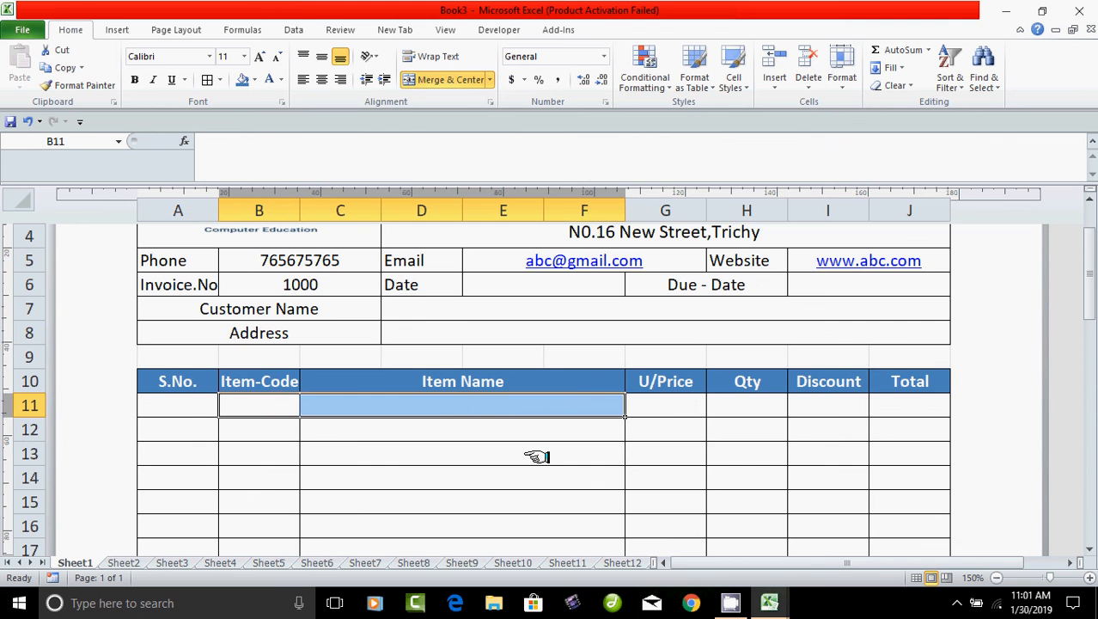
scroll(535, 477, "down", 9)
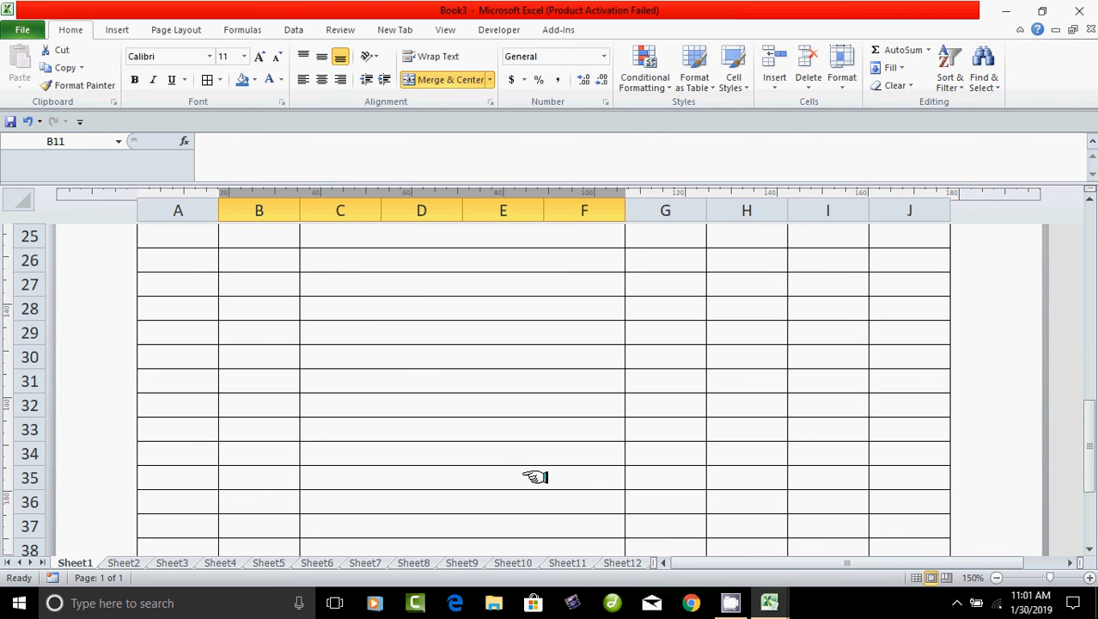
scroll(536, 477, "down", 3)
scroll(535, 477, "up", 3)
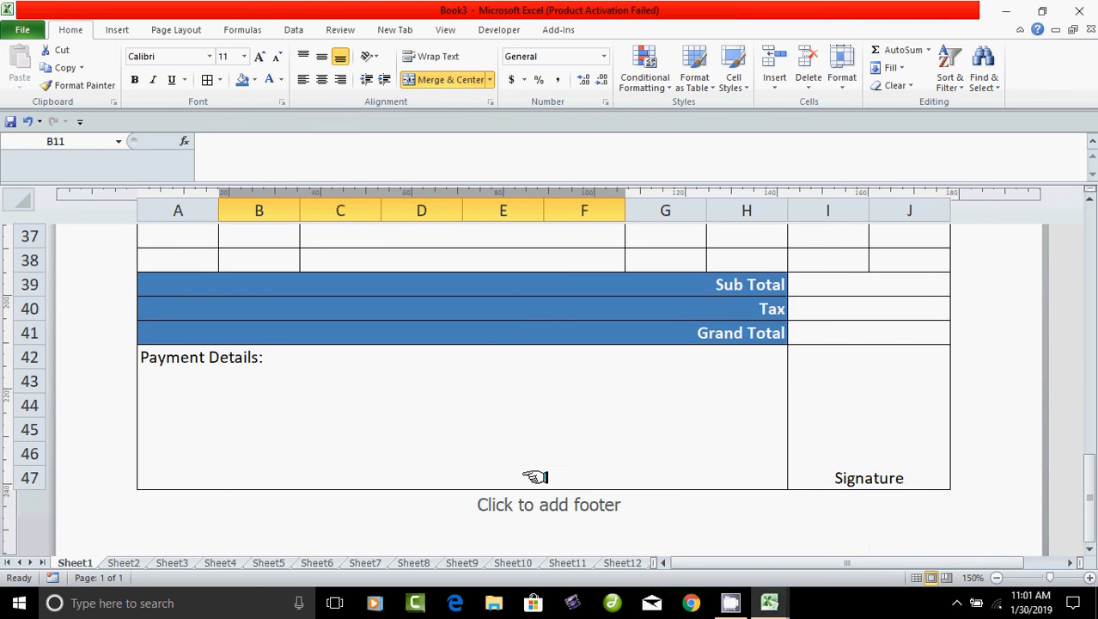
scroll(535, 477, "up", 10)
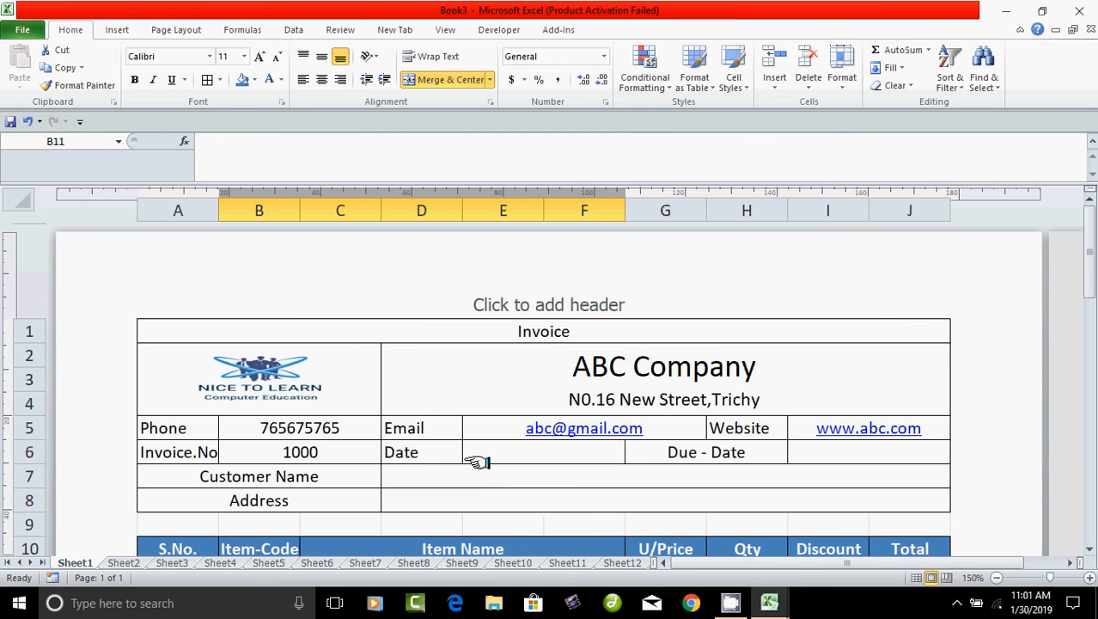
scroll(512, 495, "down", 3)
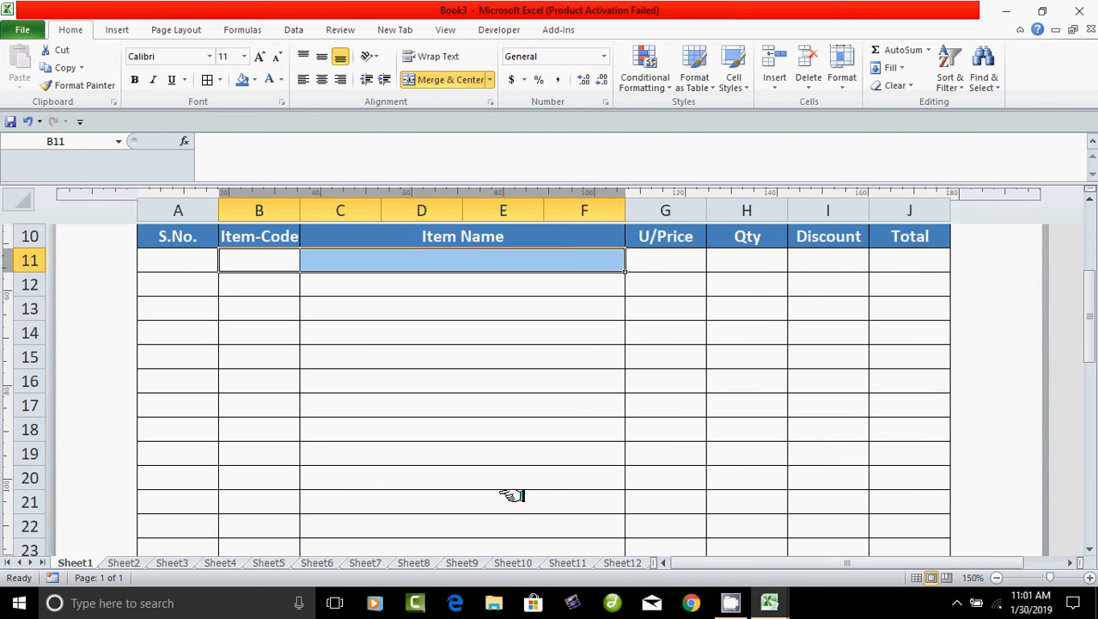
left_click_drag(174, 261, 249, 260)
left_click(394, 258)
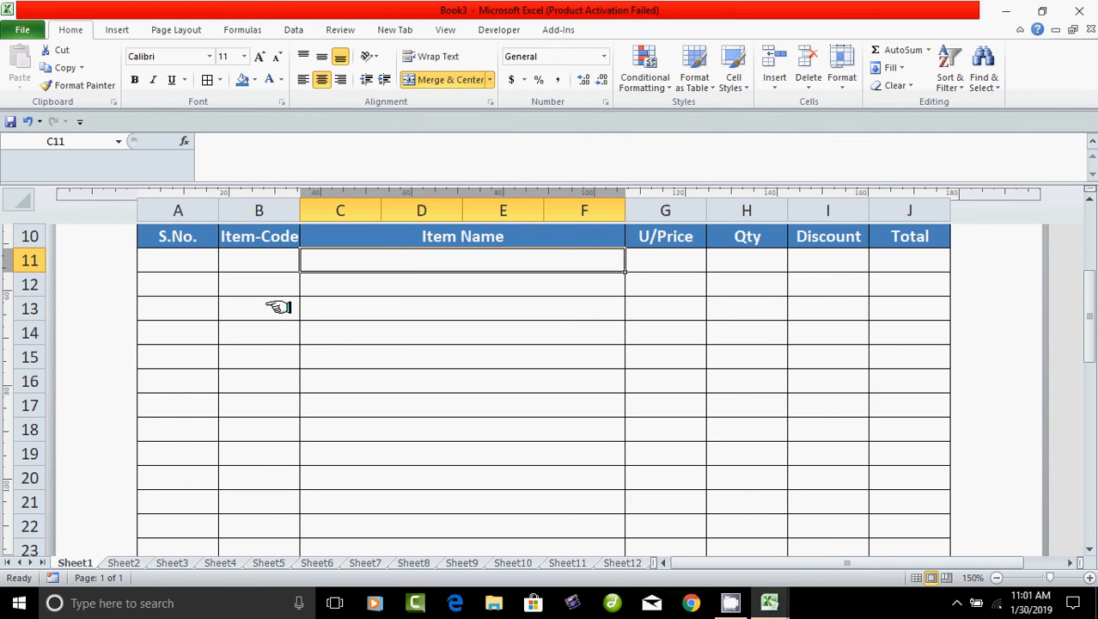
left_click(172, 262)
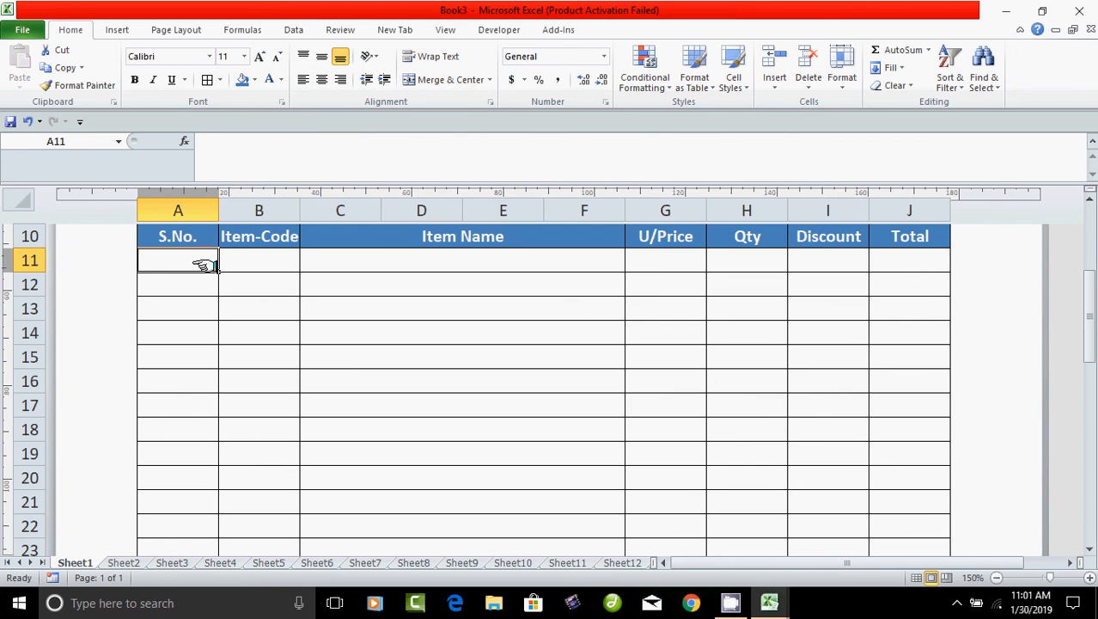
Enter serial number 1 in S.No. cell A11, then select Item-Code cell B11.
type("1")
left_click_drag(190, 311, 258, 310)
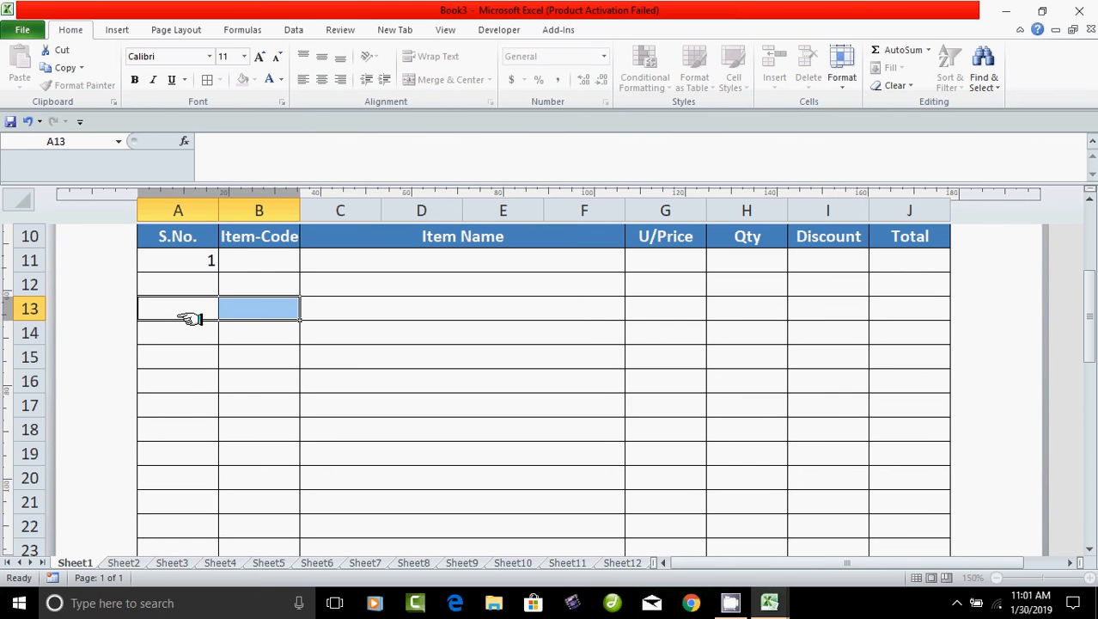
left_click(255, 267)
key("shift+Right")
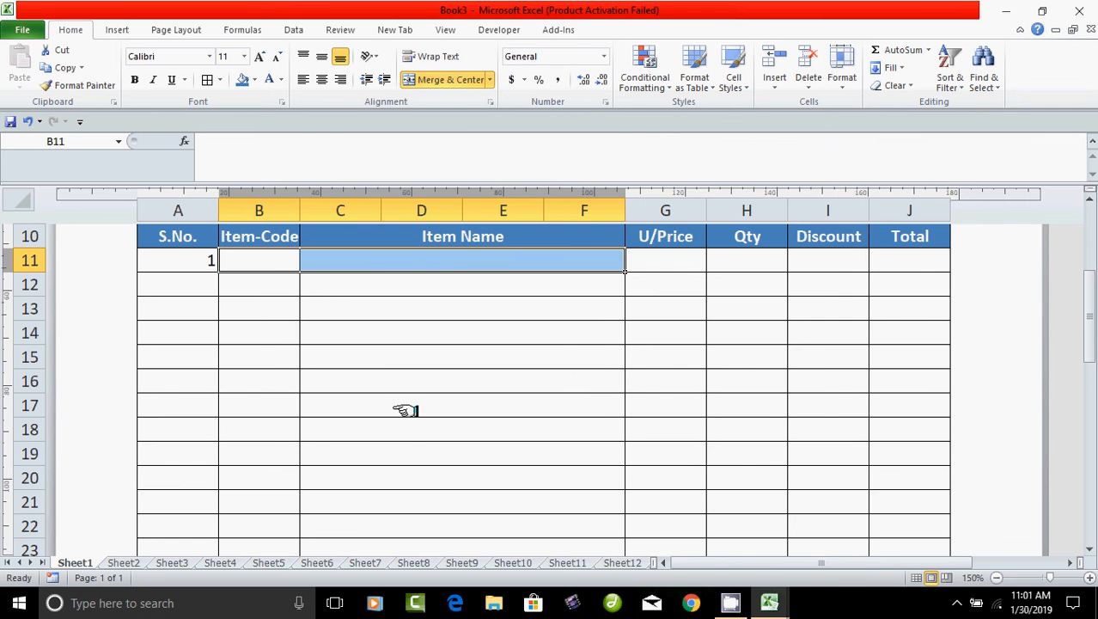
scroll(405, 410, "up", 3)
scroll(408, 412, "down", 9)
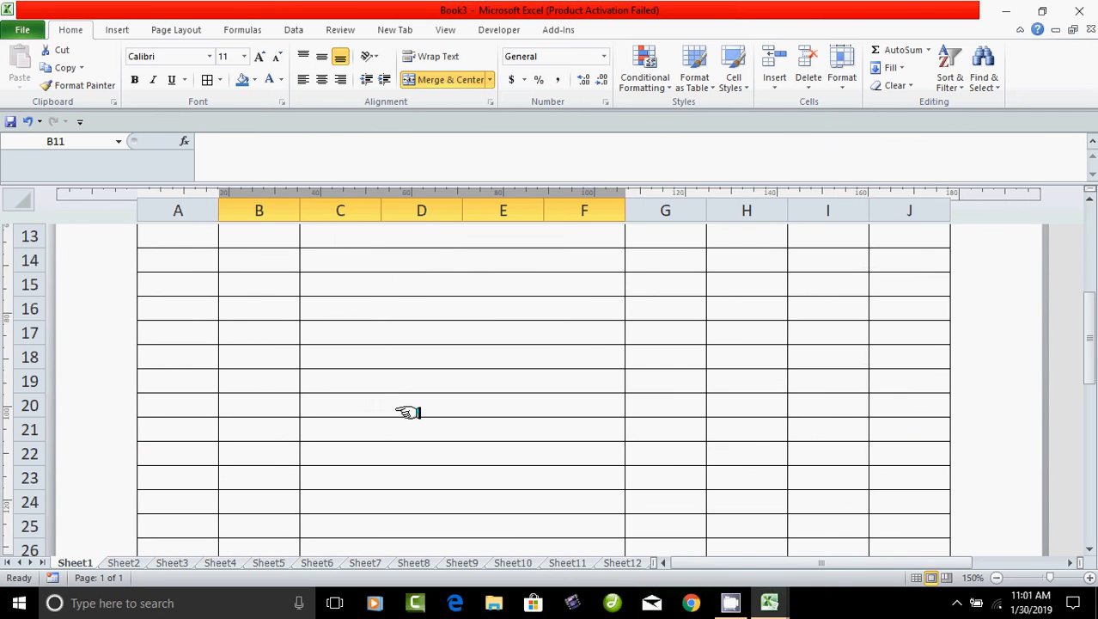
scroll(407, 411, "down", 3)
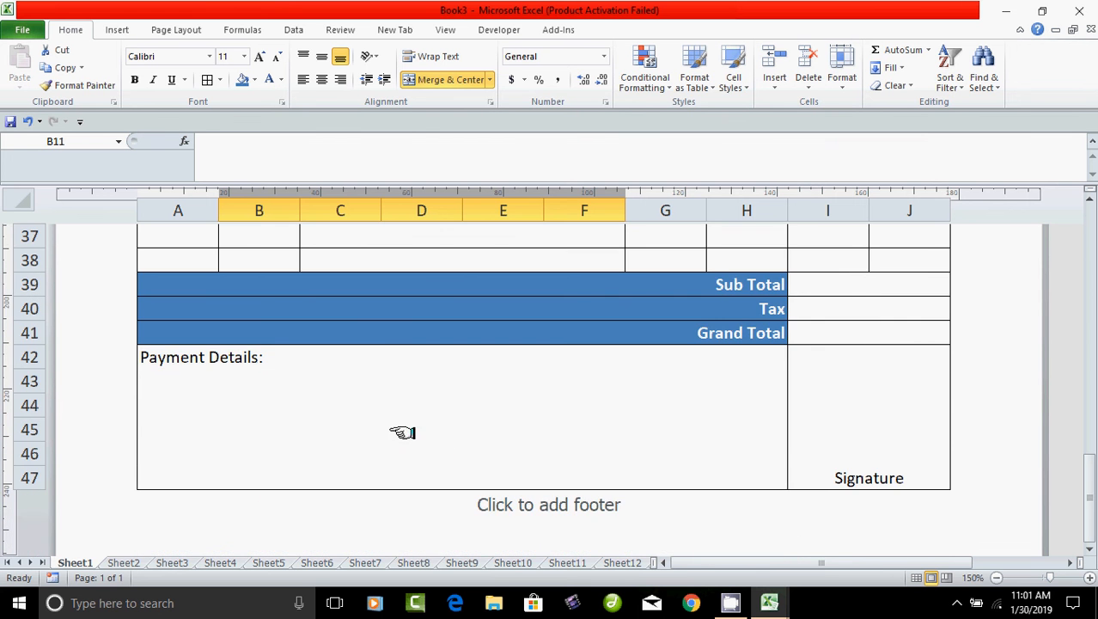
scroll(478, 442, "up", 3)
scroll(478, 442, "up", 7)
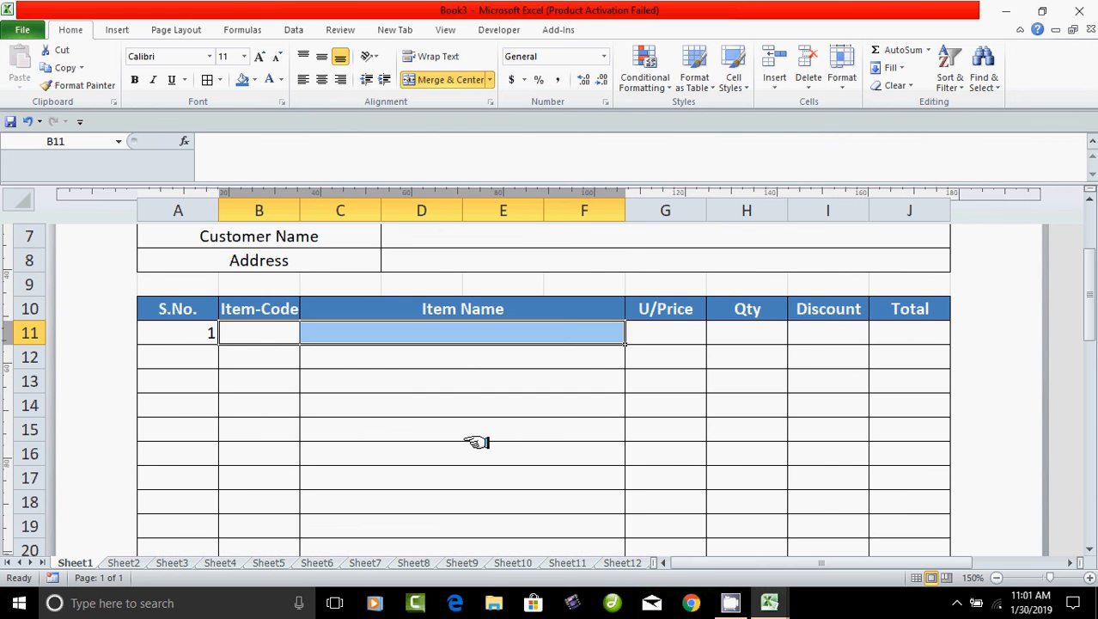
scroll(477, 441, "up", 3)
scroll(477, 442, "down", 12)
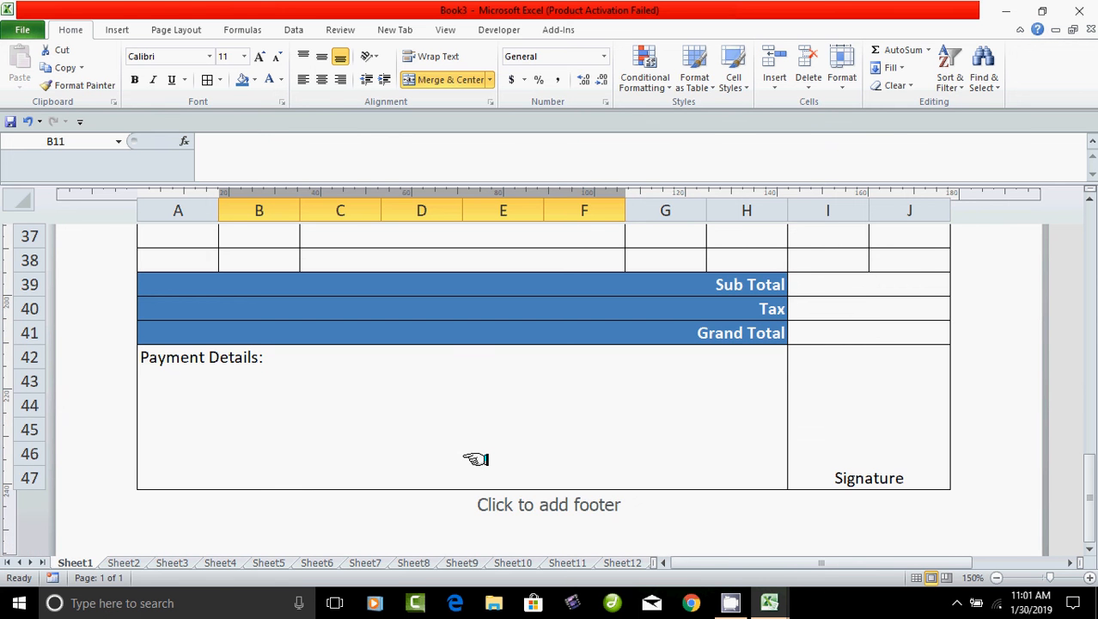
scroll(478, 459, "up", 11)
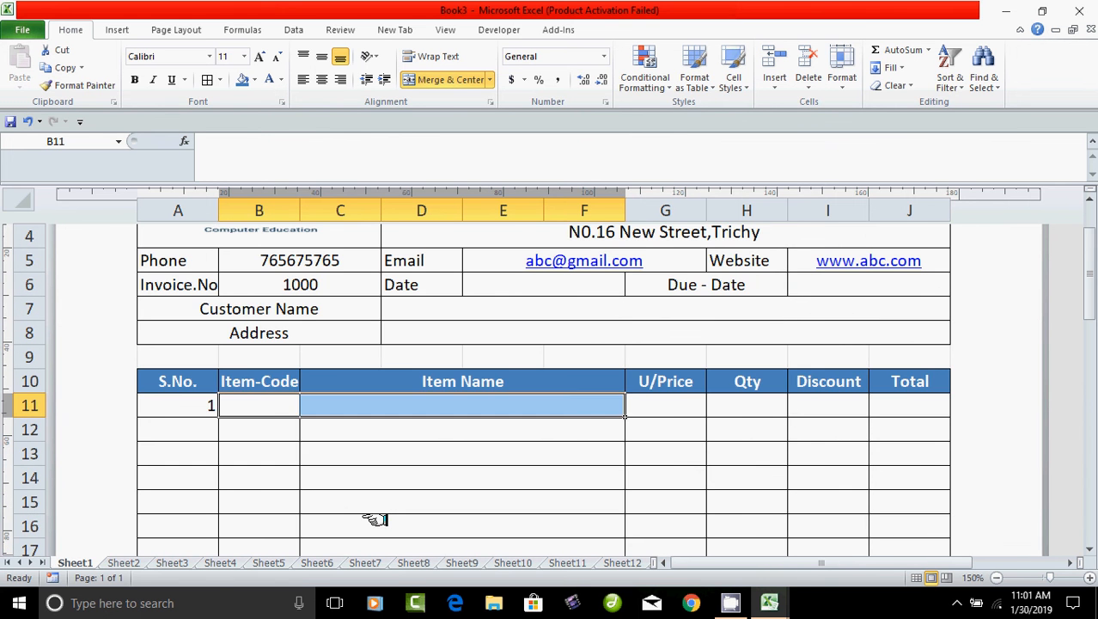
left_click(376, 521)
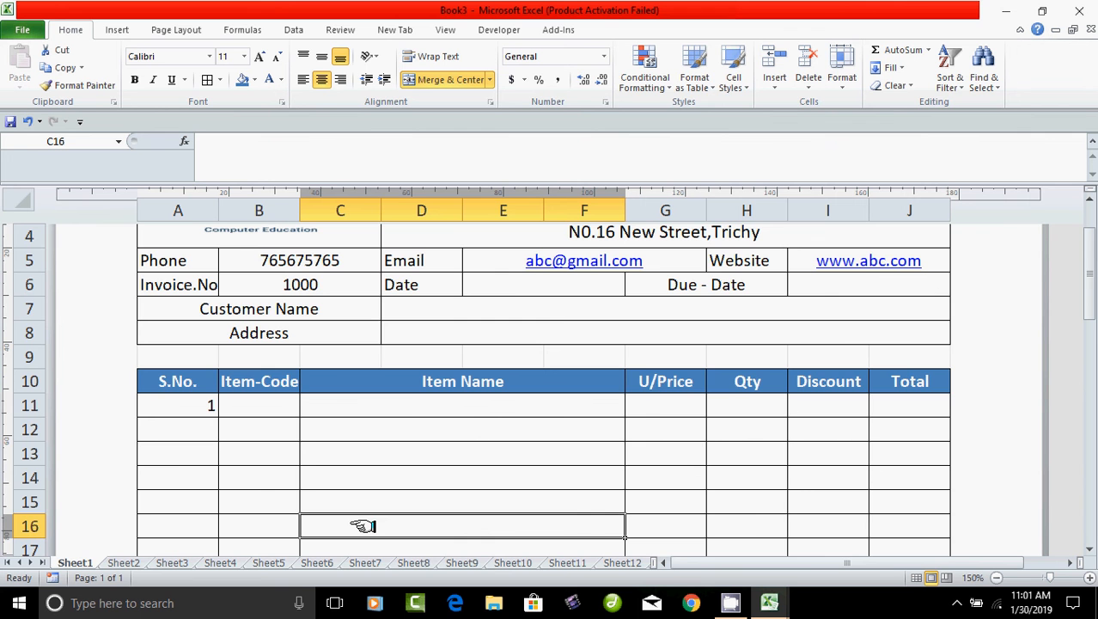
scroll(401, 494, "up", 2)
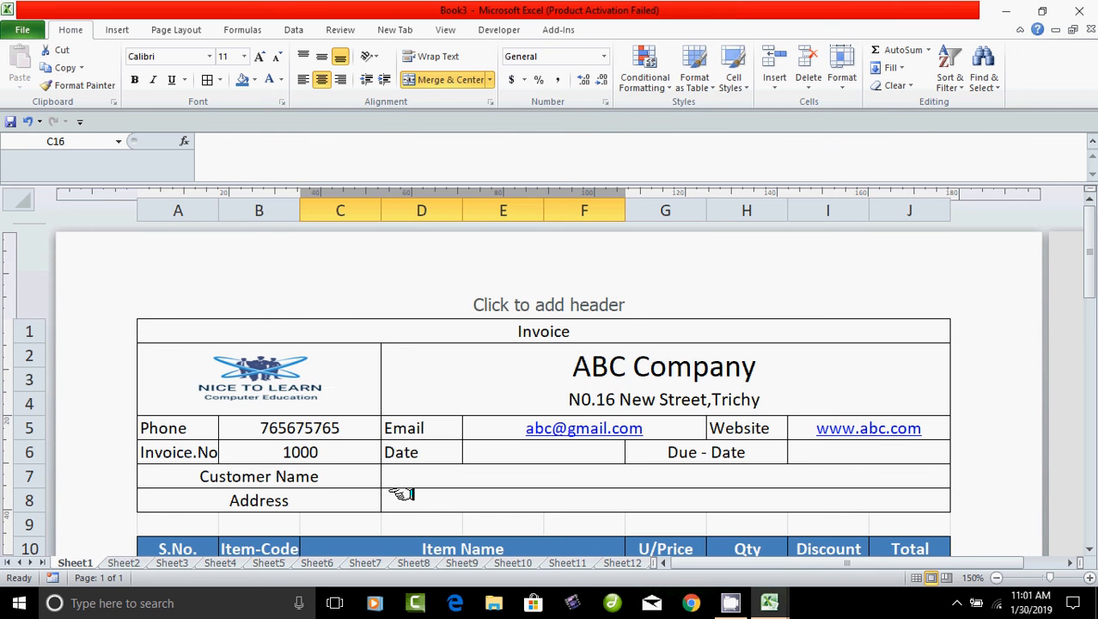
scroll(402, 494, "down", 13)
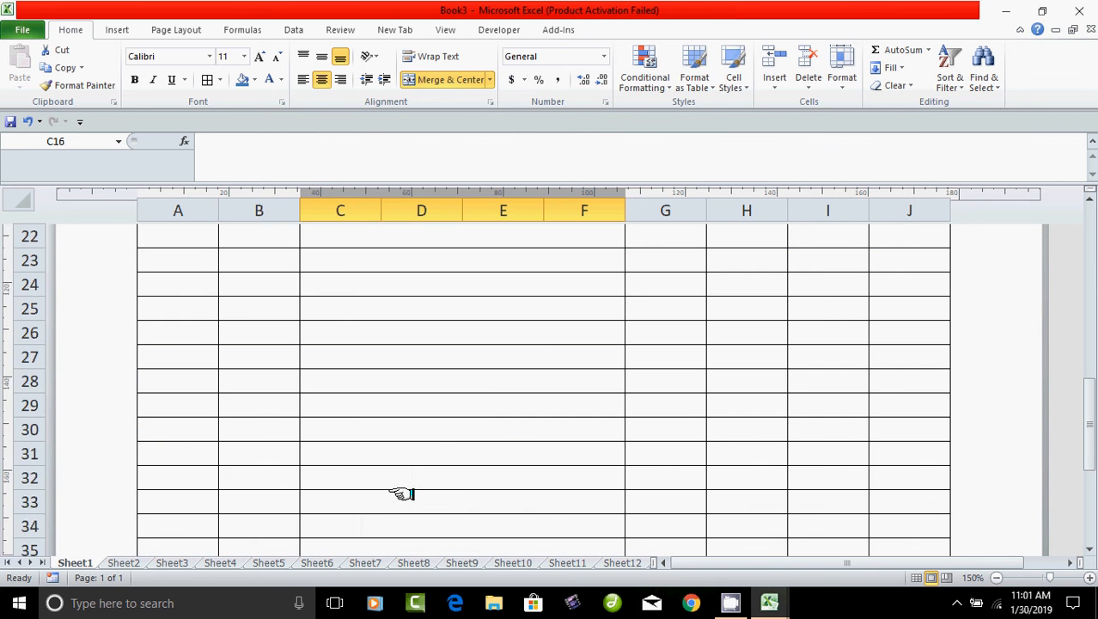
scroll(401, 494, "up", 10)
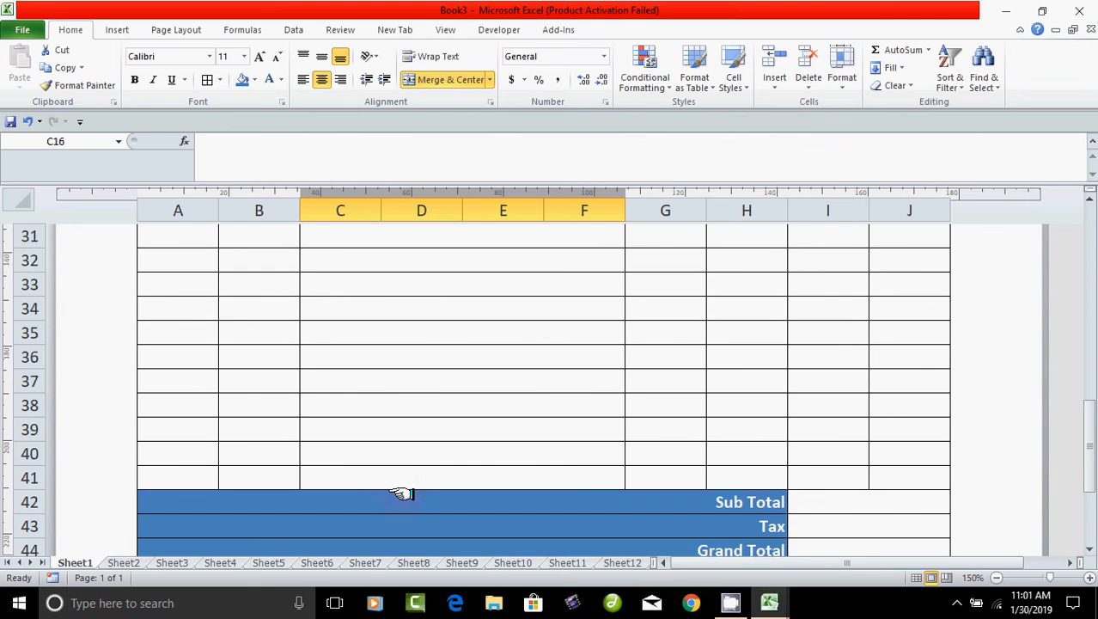
scroll(402, 494, "up", 3)
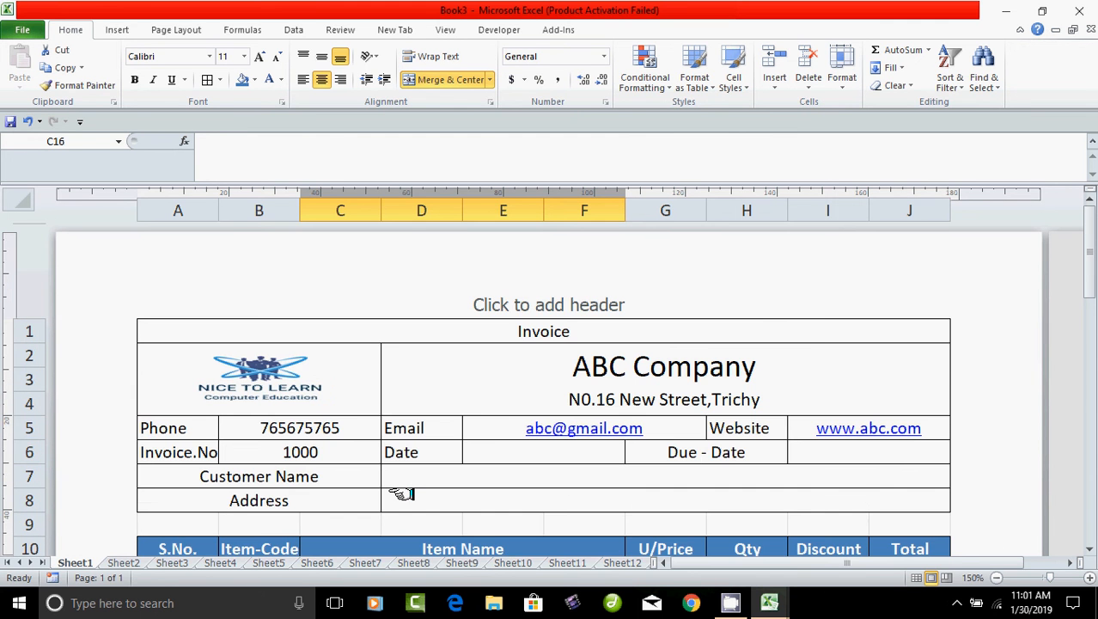